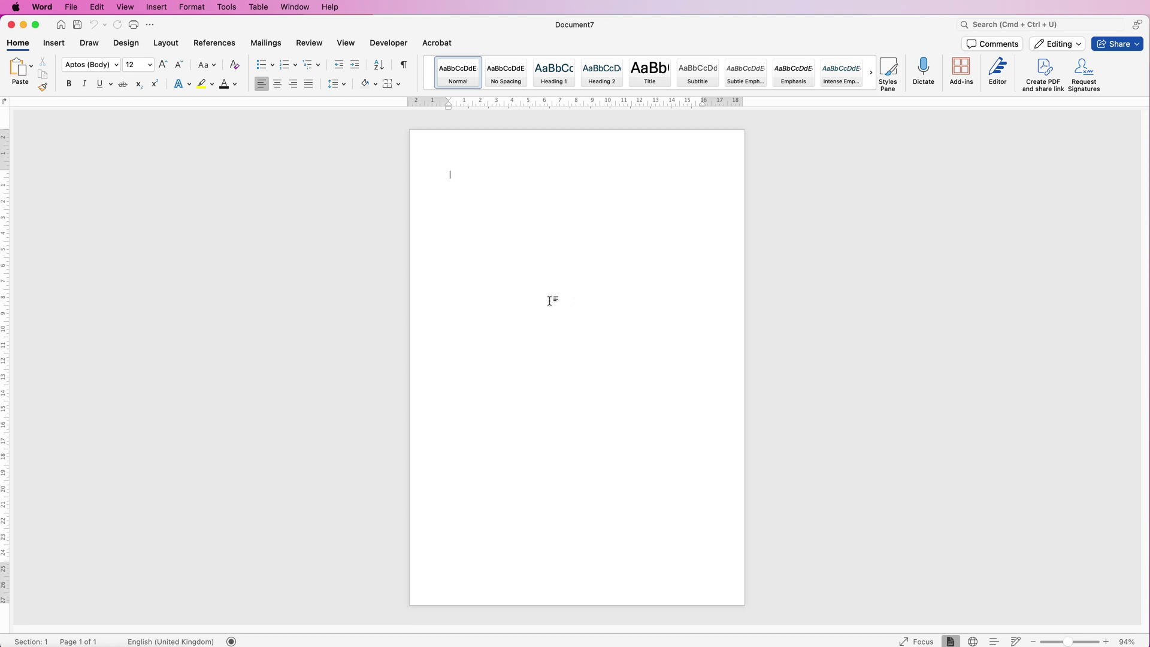
# Insert the eight images Picture 5.jpg through chairs-2181960_1920.jpg from the You Tube Demo folder.
pyautogui.click(55, 44)
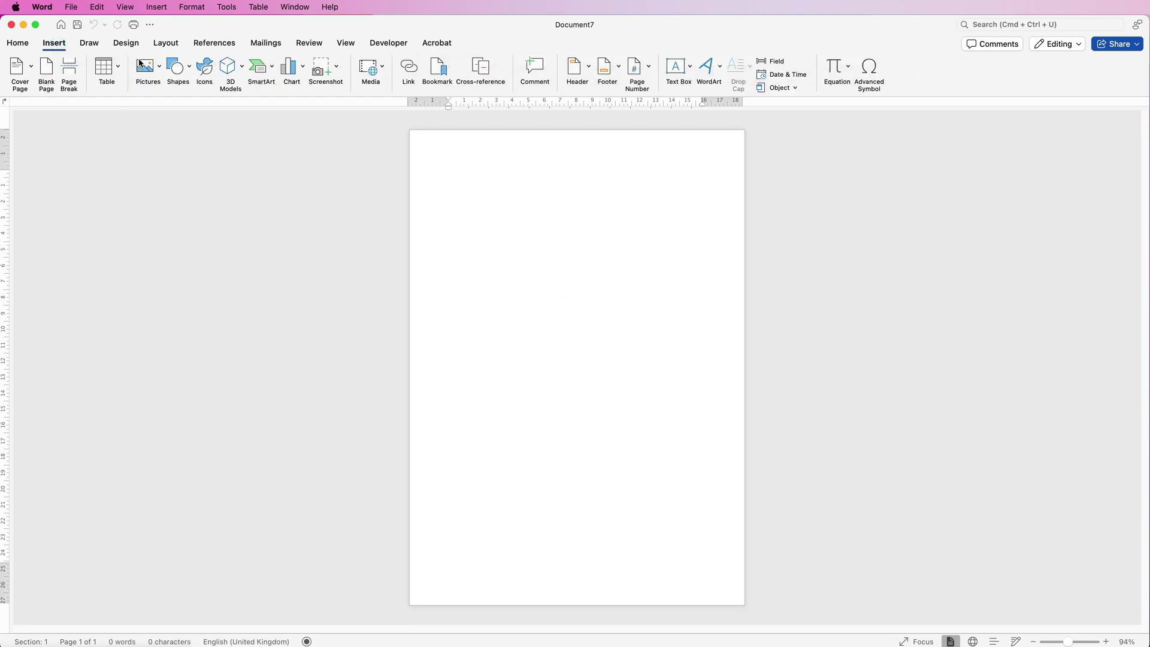
pyautogui.click(159, 67)
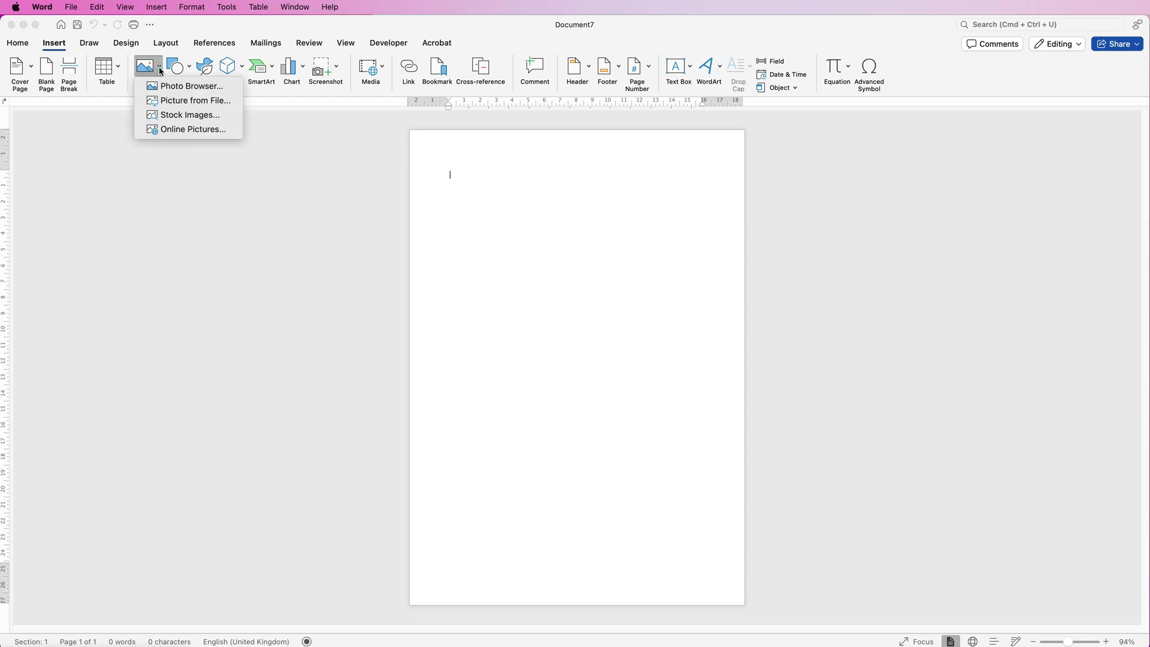
pyautogui.click(170, 102)
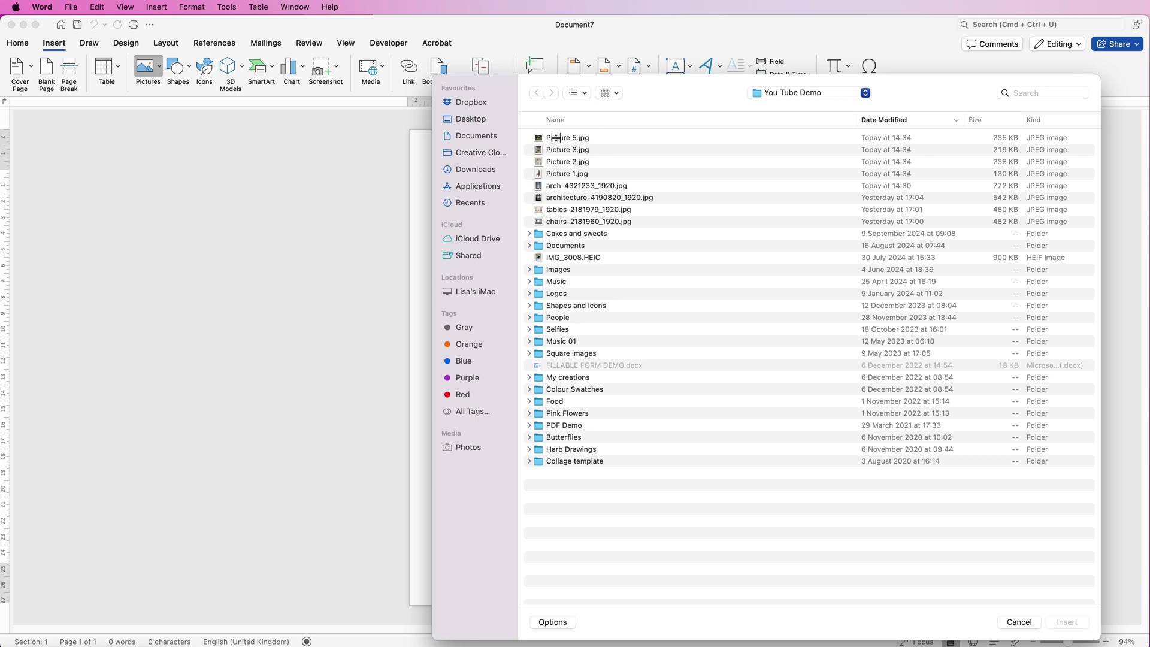
pyautogui.click(557, 138)
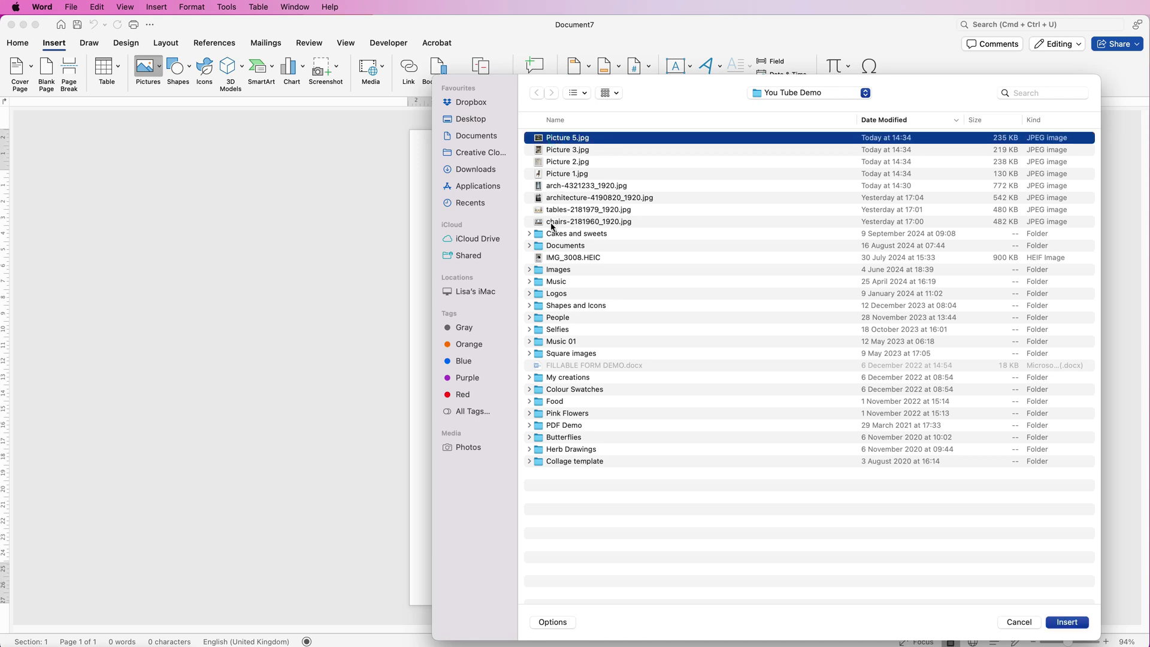
pyautogui.keyDown('shift'); pyautogui.click(555, 223); pyautogui.keyUp('shift')
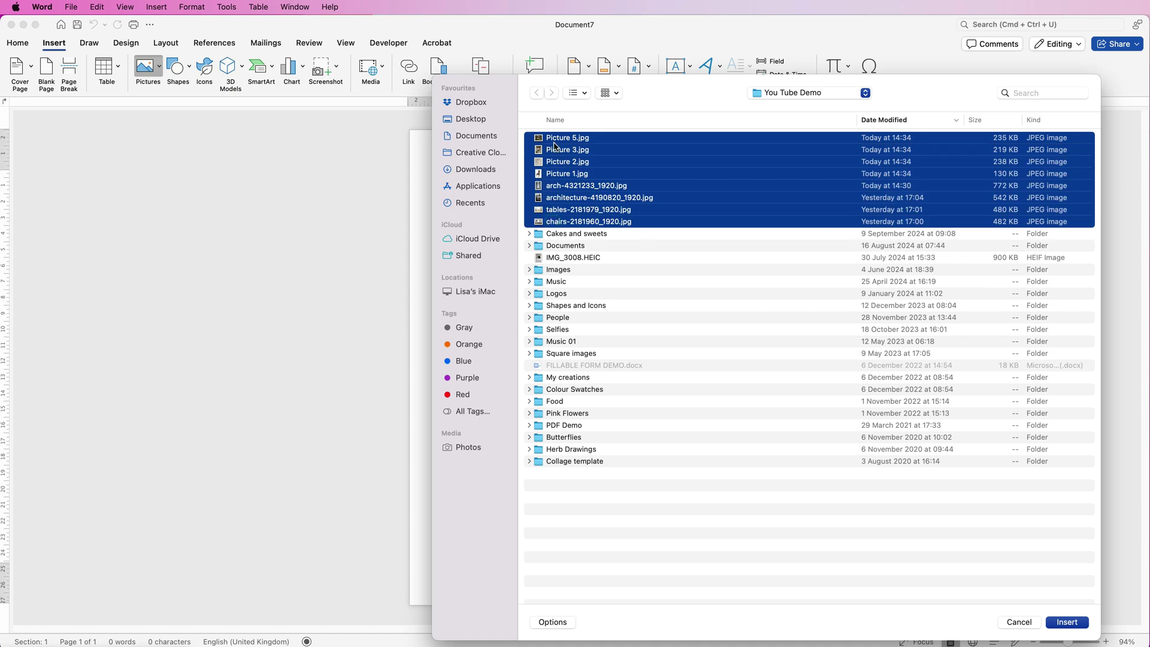
pyautogui.click(1068, 622)
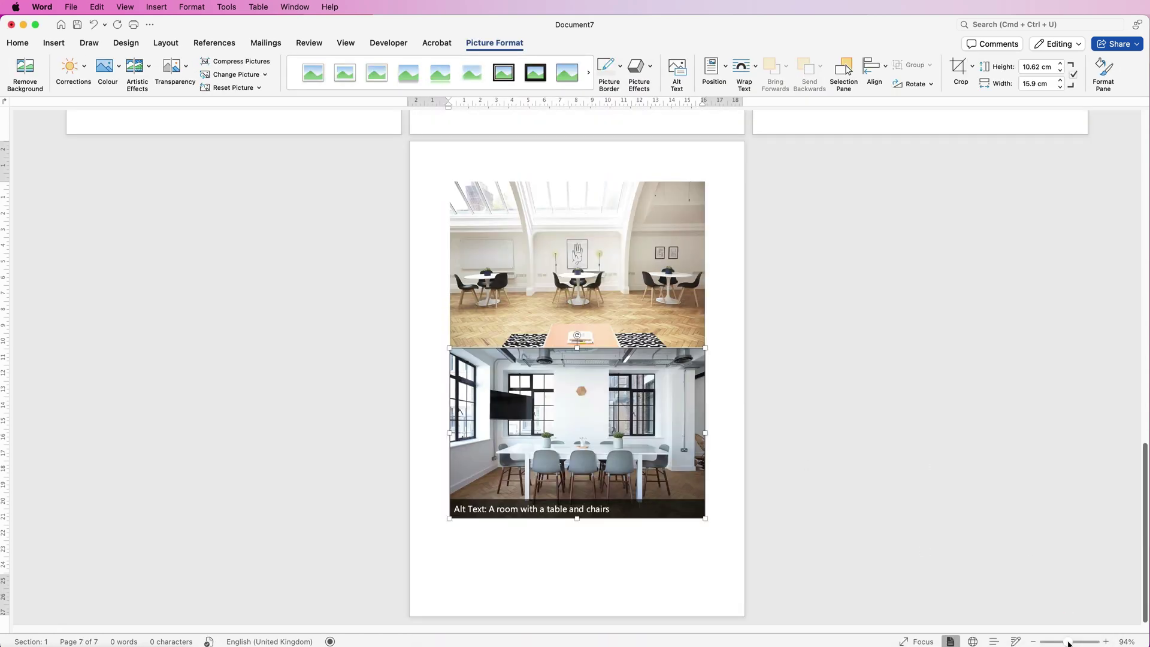
# Zoom out and set the industrial photo's wrapping to In Front of Text.
pyautogui.moveTo(1068, 644); pyautogui.dragTo(1053, 643)
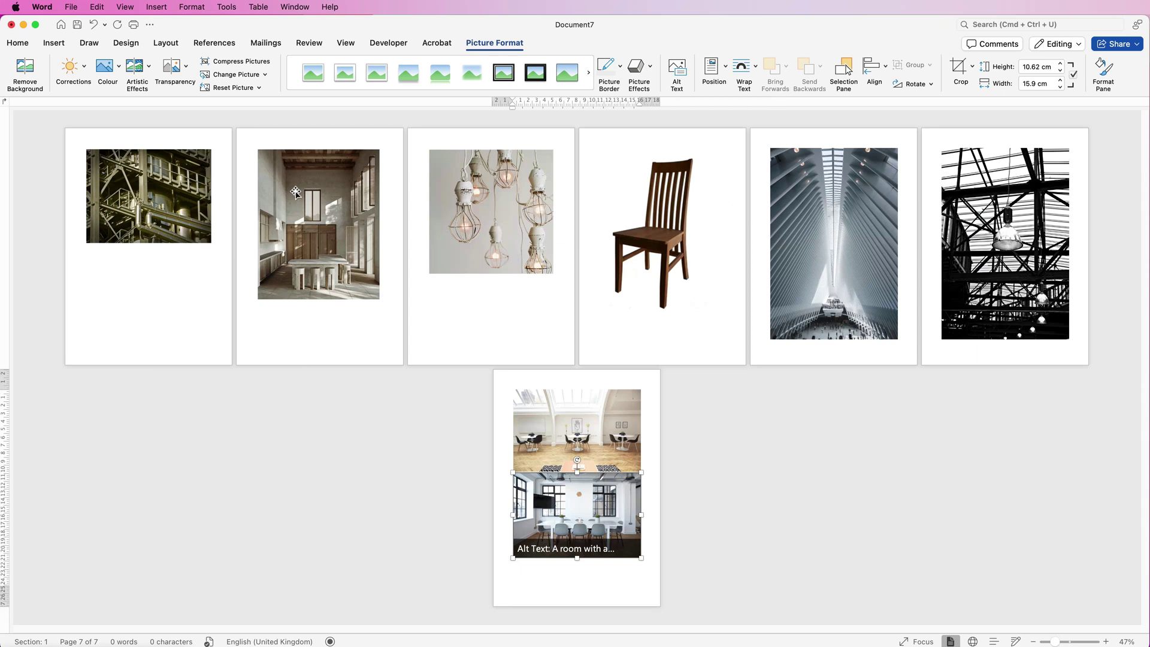
pyautogui.click(173, 202)
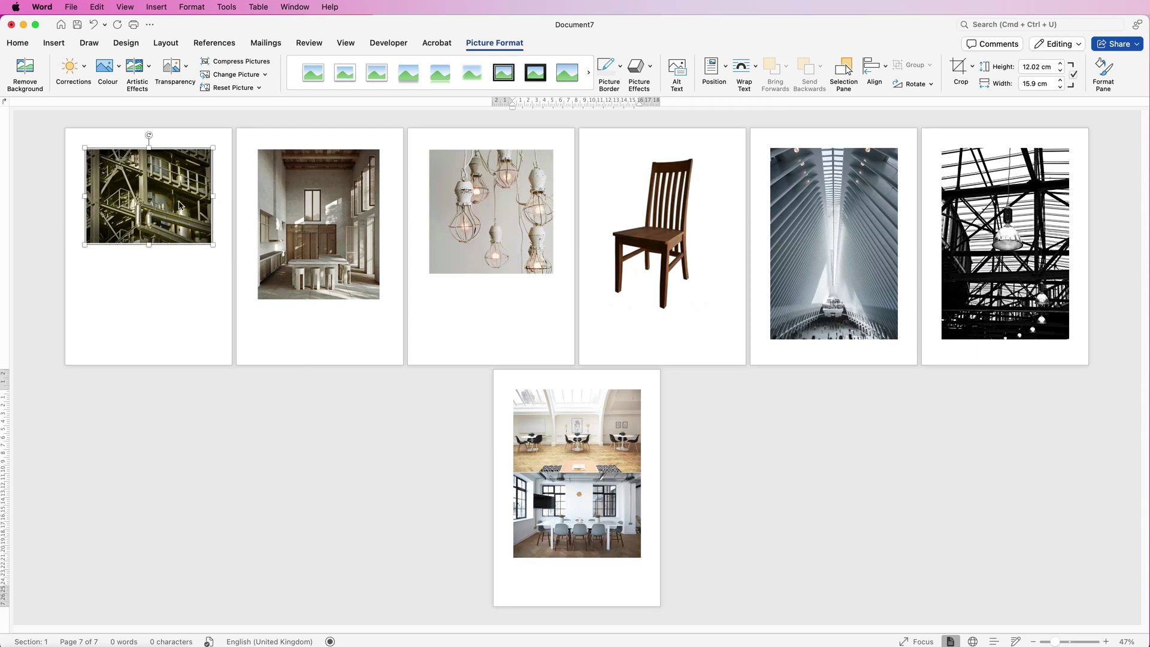
pyautogui.rightClick(180, 204)
pyautogui.moveTo(238, 367)
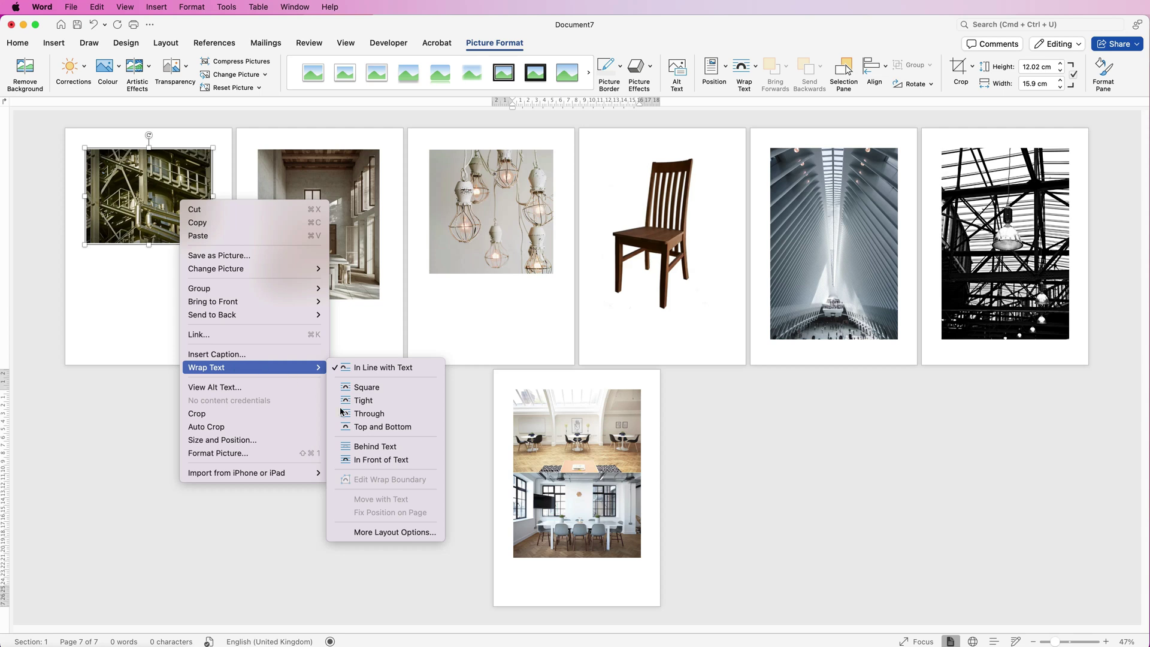
pyautogui.click(358, 460)
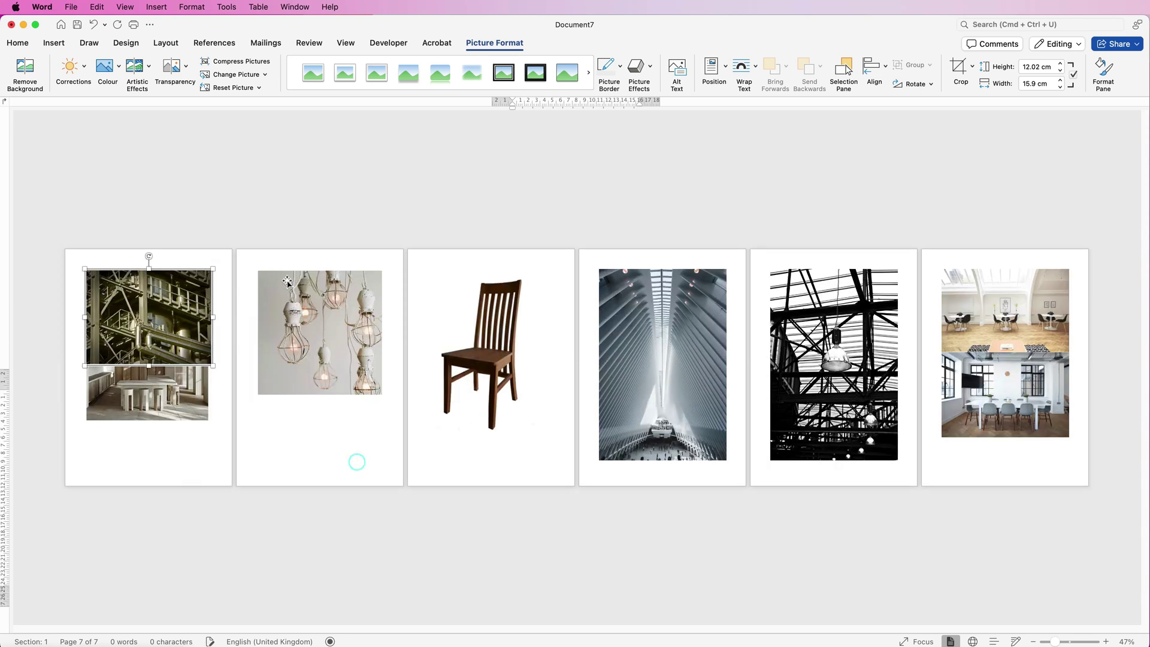
# Make the room photo float in front of text and shrink it to about 9.8 × 12 cm.
pyautogui.click(183, 396)
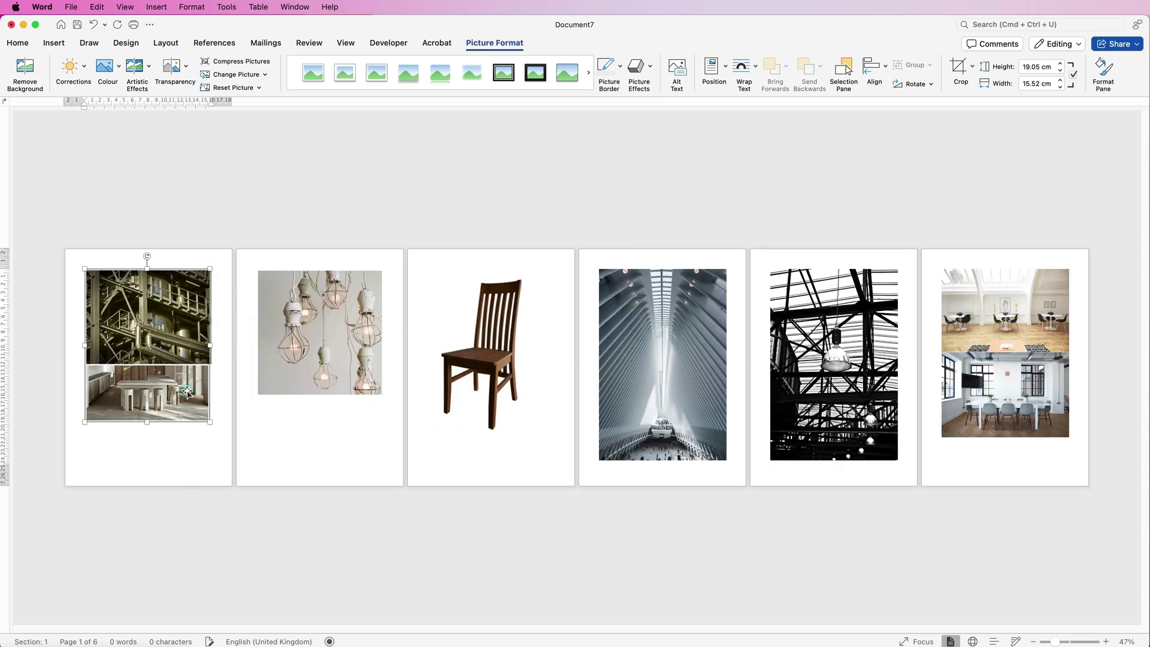
pyautogui.rightClick(183, 401)
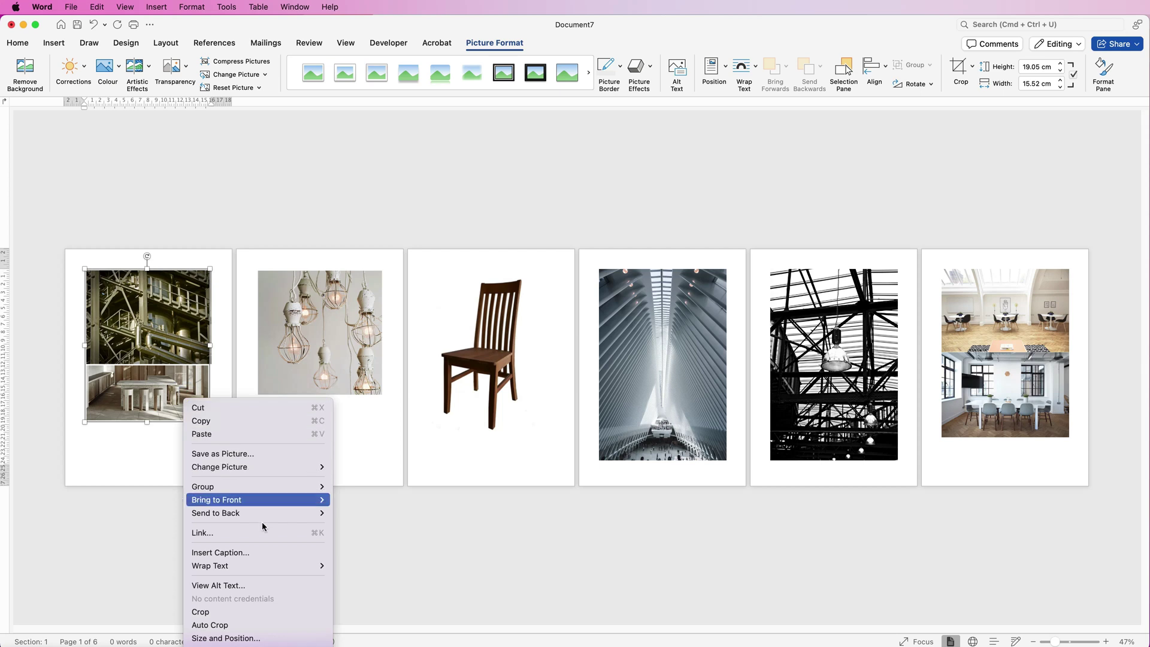
pyautogui.moveTo(275, 565)
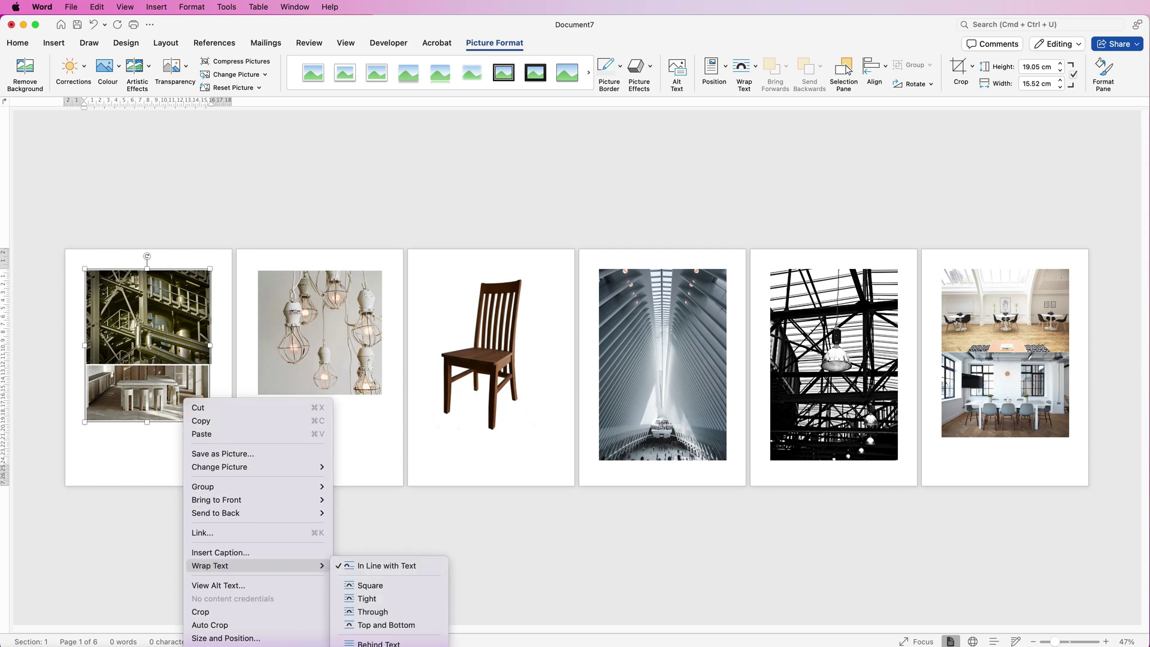
pyautogui.click(367, 598)
pyautogui.moveTo(468, 422); pyautogui.dragTo(457, 345)
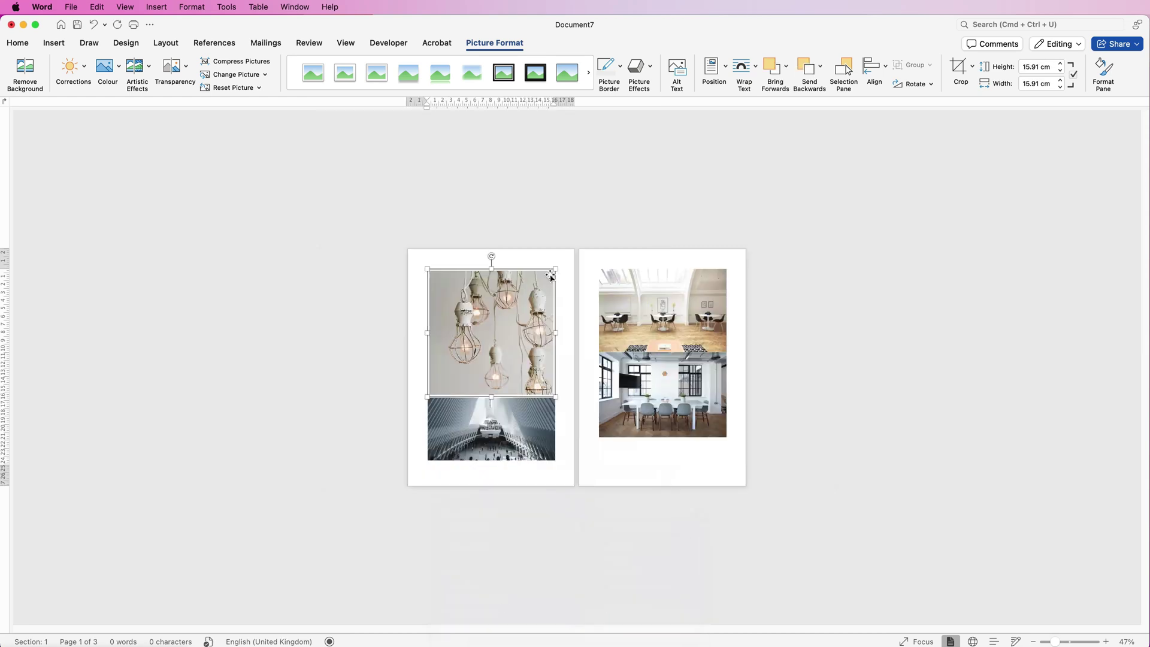
# Float two more photos over the page and bring the meeting-room photo to the front.
pyautogui.rightClick(516, 317)
pyautogui.click(551, 431)
pyautogui.rightClick(521, 329)
pyautogui.click(711, 546)
pyautogui.rightClick(609, 313)
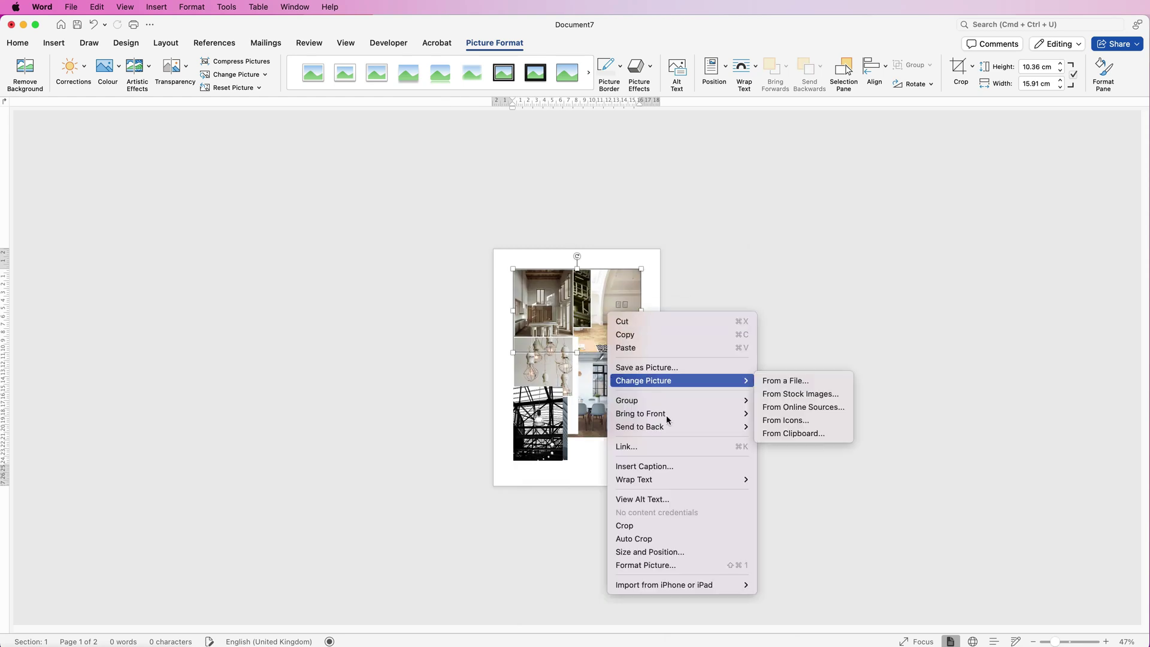
pyautogui.click(666, 413)
pyautogui.scroll(5, 666, 415)
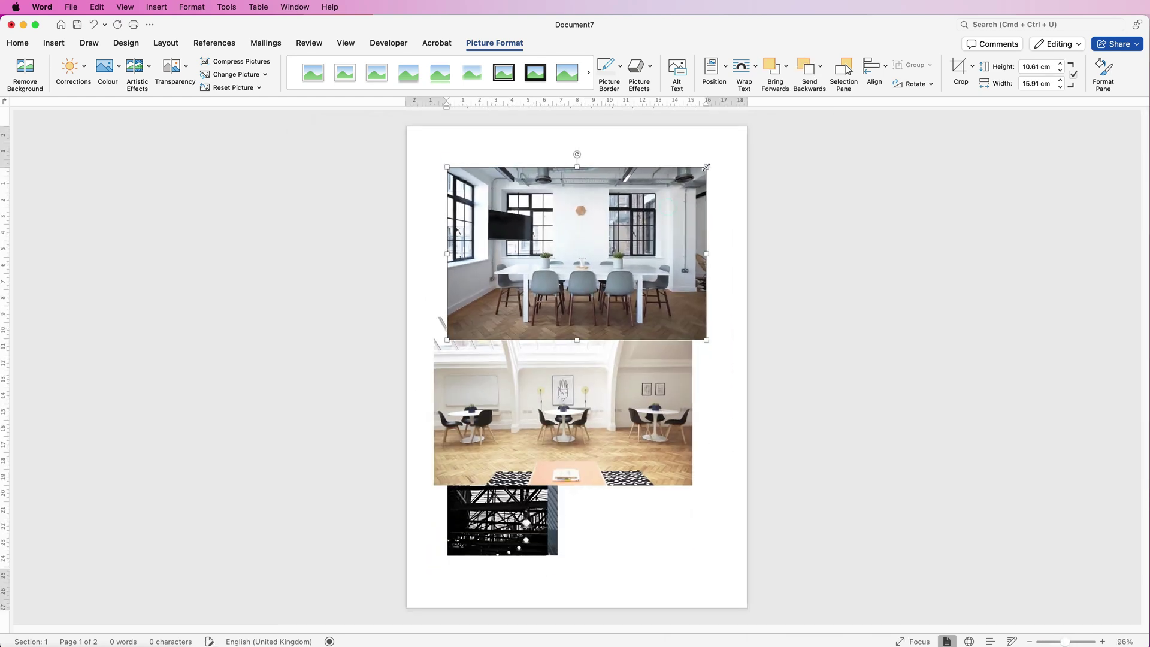
# Shrink the meeting-room photo to about 7.8 × 5.2 cm at top right, with the café photo mid-right.
pyautogui.moveTo(707, 167); pyautogui.dragTo(577, 257)
pyautogui.moveTo(520, 281); pyautogui.dragTo(665, 183)
pyautogui.click(609, 384)
pyautogui.moveTo(692, 317); pyautogui.dragTo(554, 395)
pyautogui.moveTo(502, 436); pyautogui.dragTo(651, 352)
# Move the industrial photo bottom right, steel-roof lower left, lightbulb up-left, then select steel-roof and arch photos.
pyautogui.moveTo(586, 267); pyautogui.dragTo(706, 545)
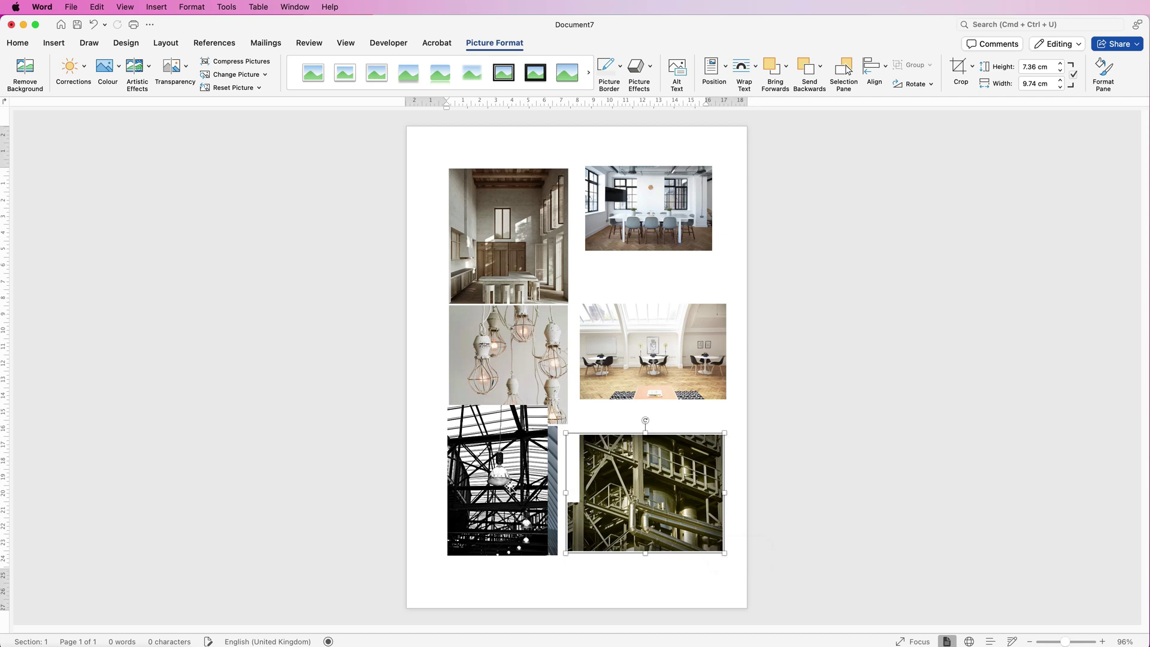
pyautogui.moveTo(510, 486); pyautogui.dragTo(531, 464)
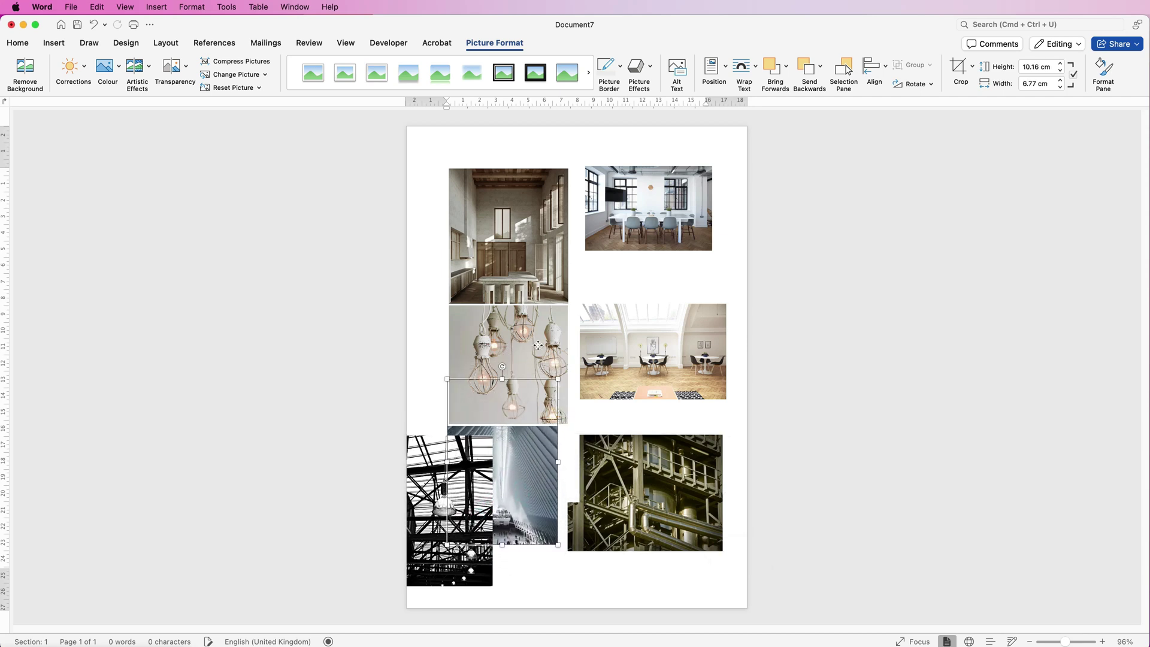
pyautogui.moveTo(538, 345)
pyautogui.mouseDown()
pyautogui.moveTo(532, 325)
pyautogui.moveTo(525, 339)
pyautogui.mouseUp()
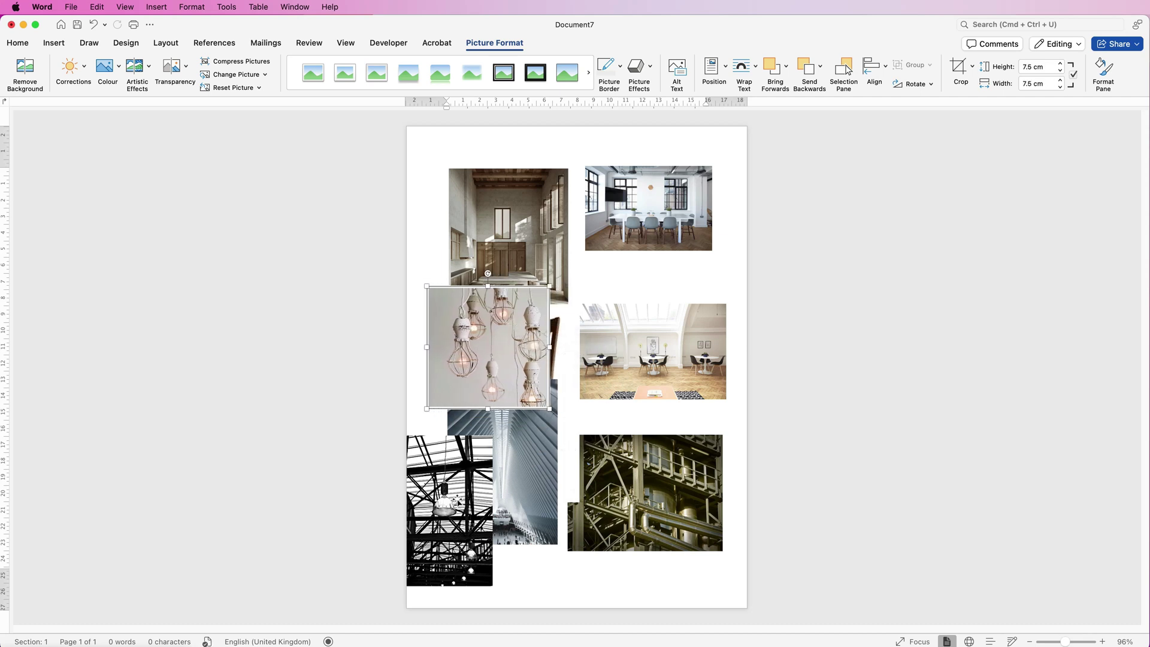
pyautogui.click(458, 502)
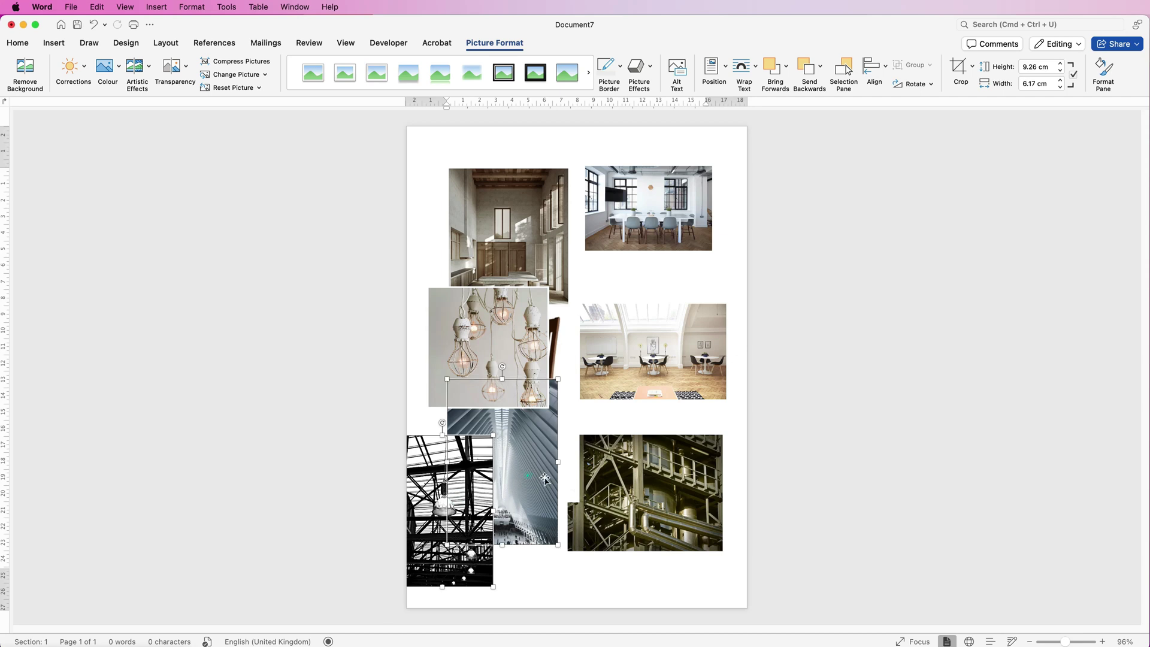
pyautogui.keyDown('shift'); pyautogui.click(531, 476); pyautogui.keyUp('shift')
# Select all the collage photos and give them a solid line outline.
pyautogui.keyDown('shift'); pyautogui.click(627, 496); pyautogui.keyUp('shift')
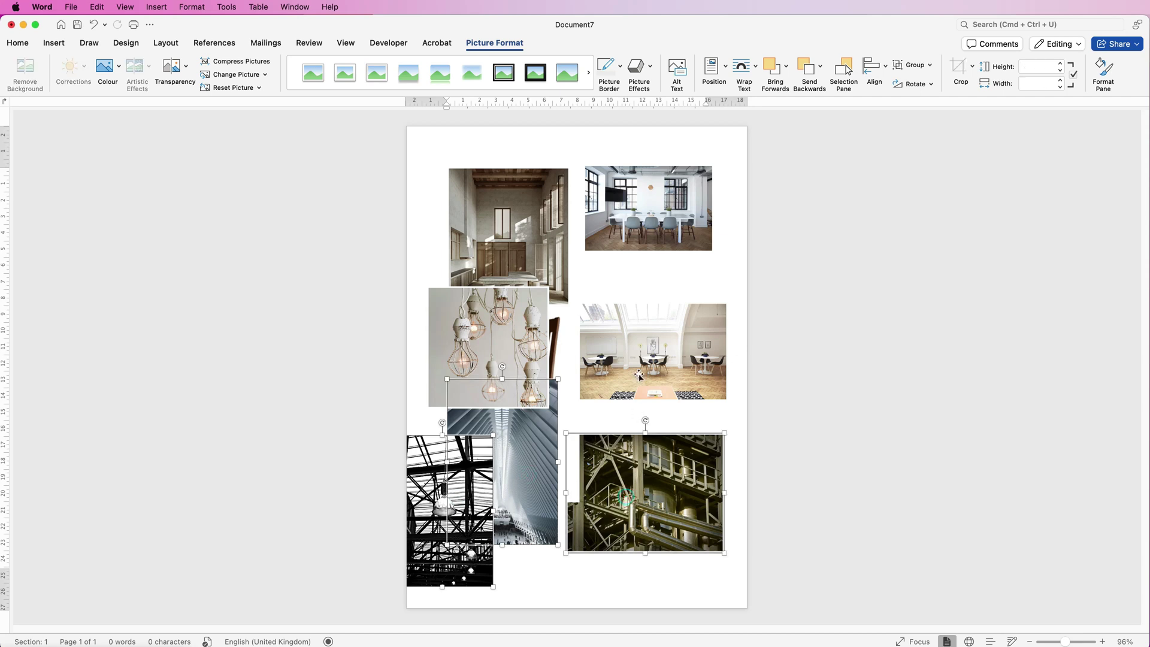
pyautogui.keyDown('shift'); pyautogui.click(639, 327); pyautogui.keyUp('shift')
pyautogui.keyDown('shift'); pyautogui.click(647, 232); pyautogui.keyUp('shift')
pyautogui.keyDown('shift'); pyautogui.click(546, 242); pyautogui.keyUp('shift')
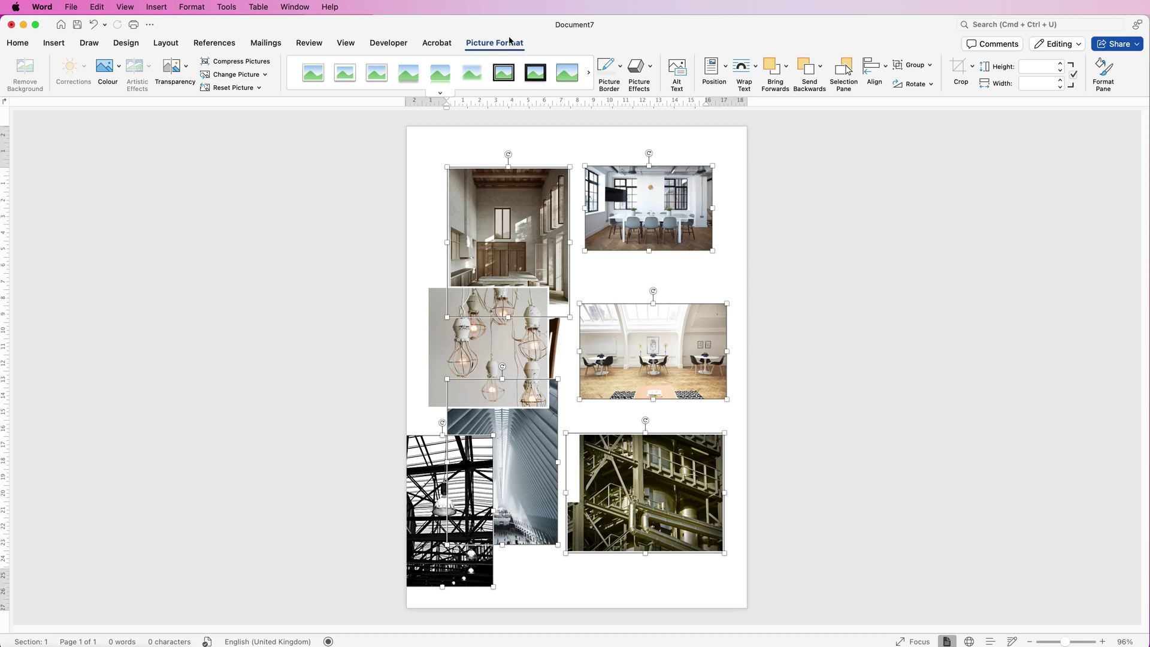
pyautogui.click(1103, 69)
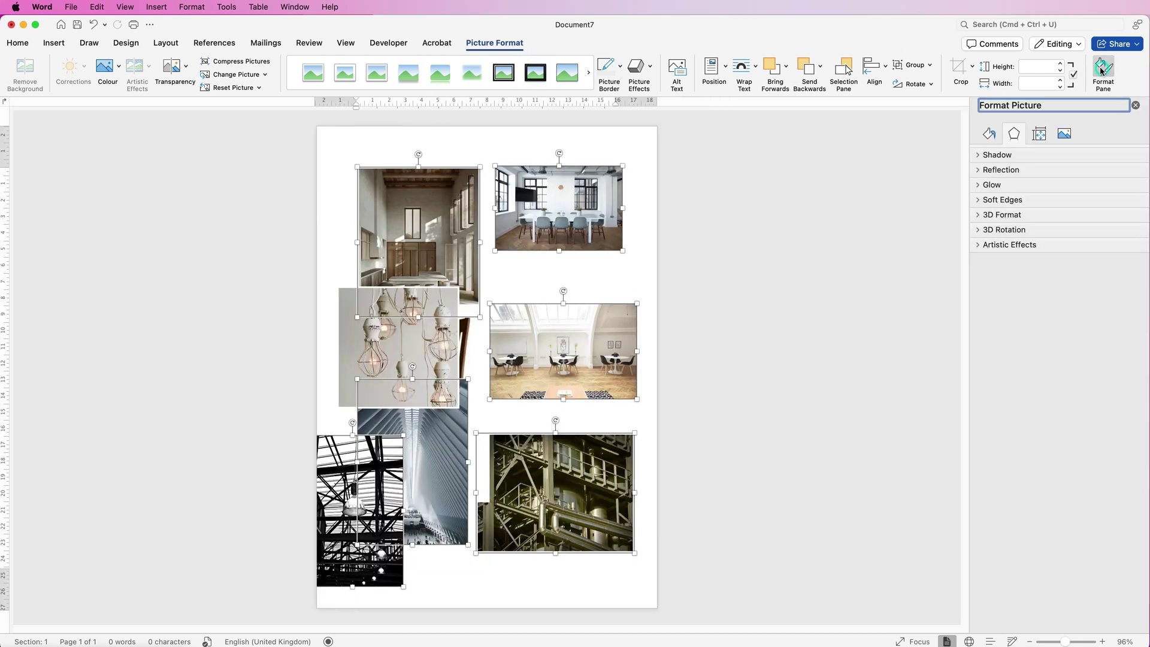
pyautogui.click(989, 136)
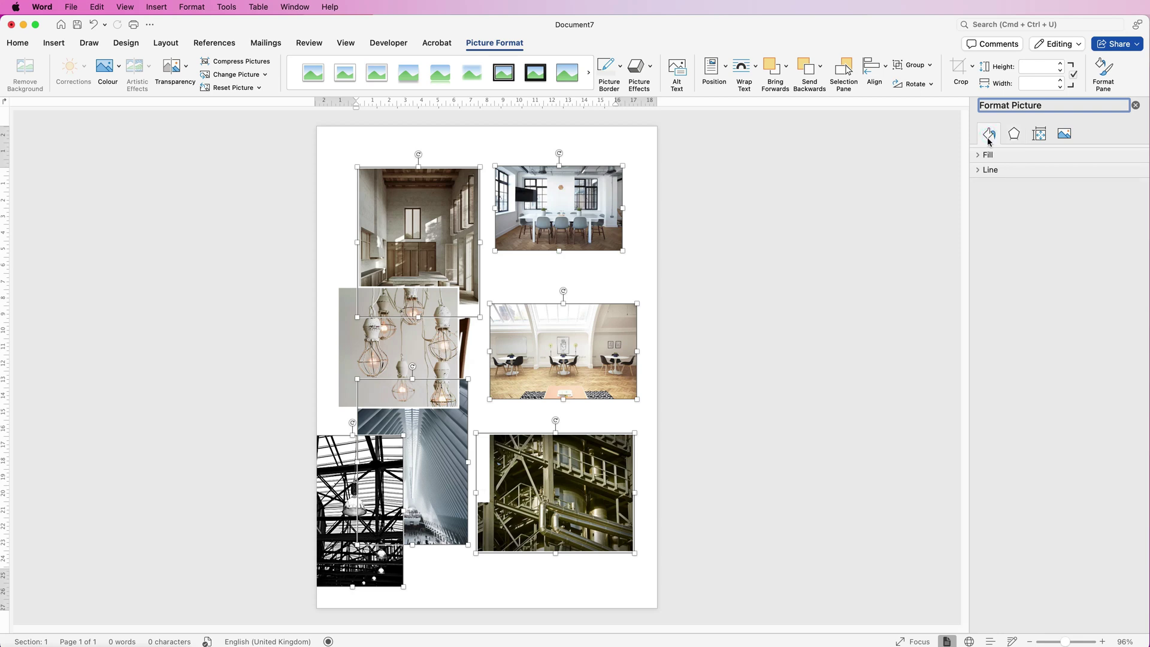
pyautogui.click(979, 171)
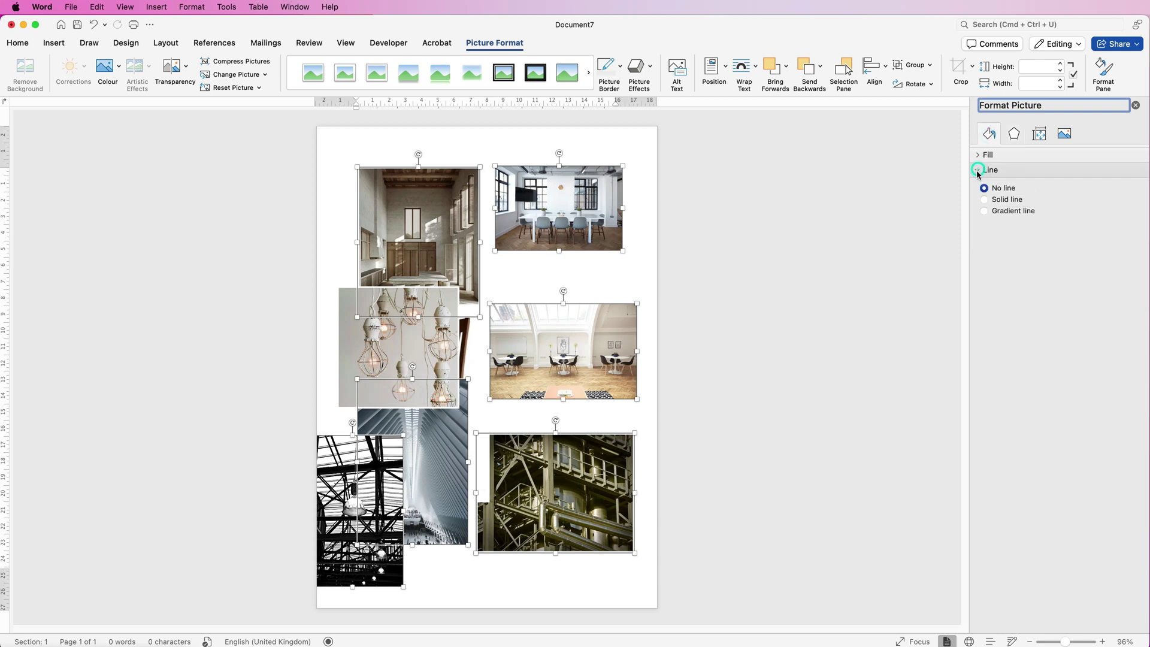
pyautogui.click(984, 200)
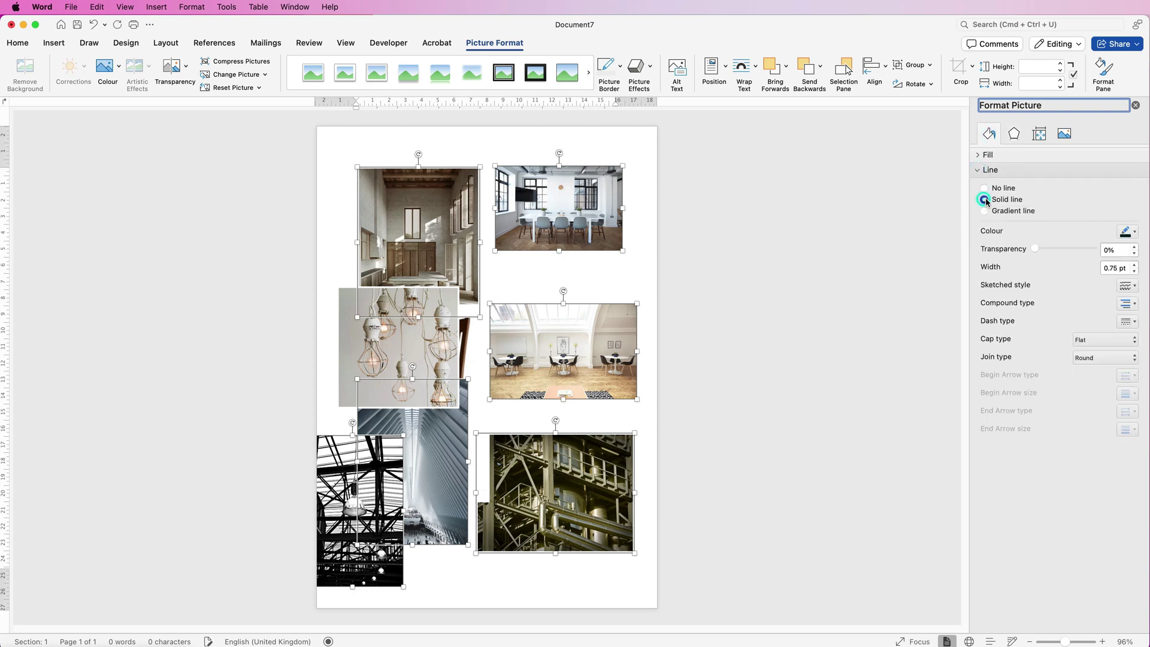
# Make the outline white, 5 pt wide, with Miter corner joins.
pyautogui.click(1136, 234)
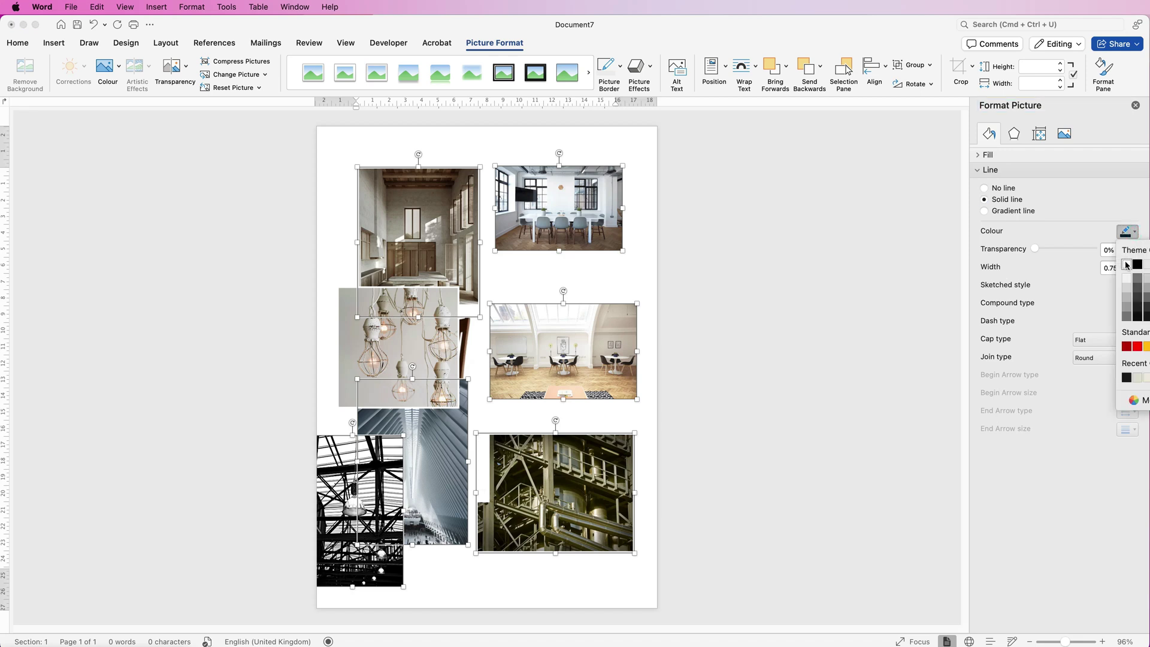
pyautogui.click(1127, 266)
pyautogui.moveTo(1127, 267); pyautogui.dragTo(1105, 266)
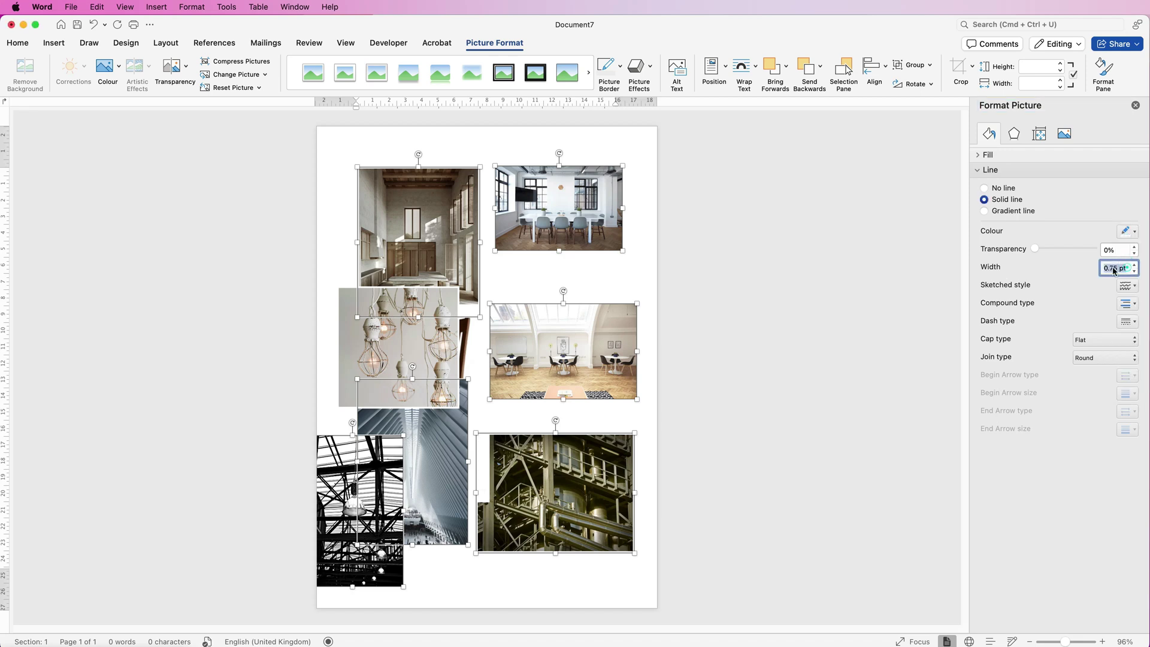
pyautogui.write('5')
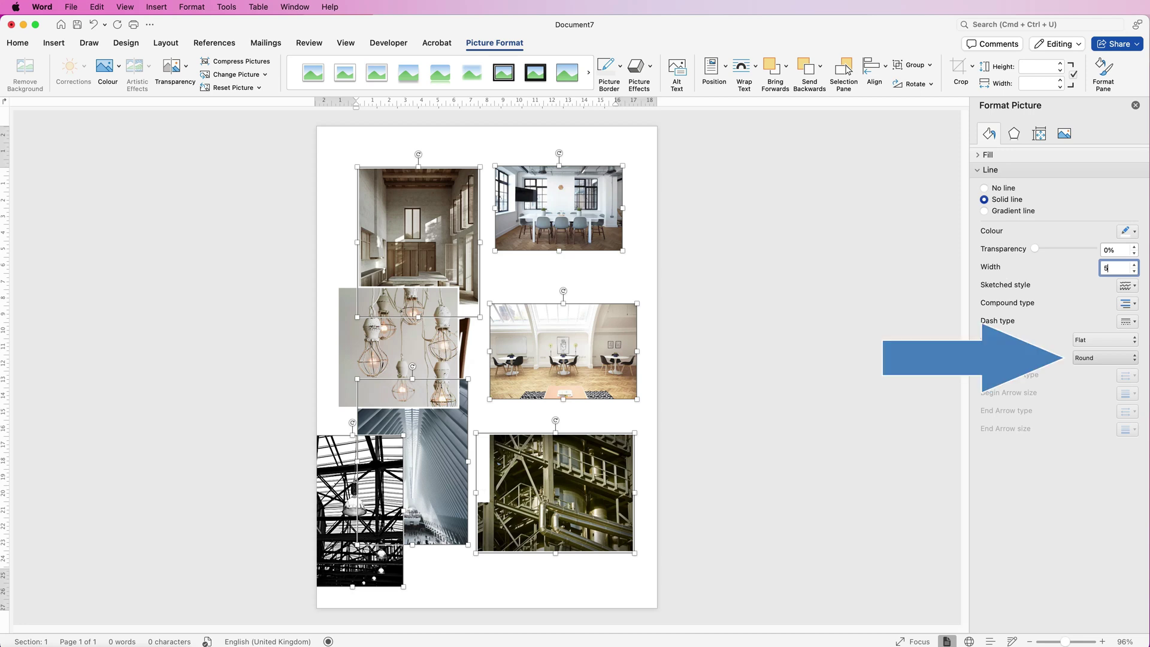
pyautogui.click(1102, 358)
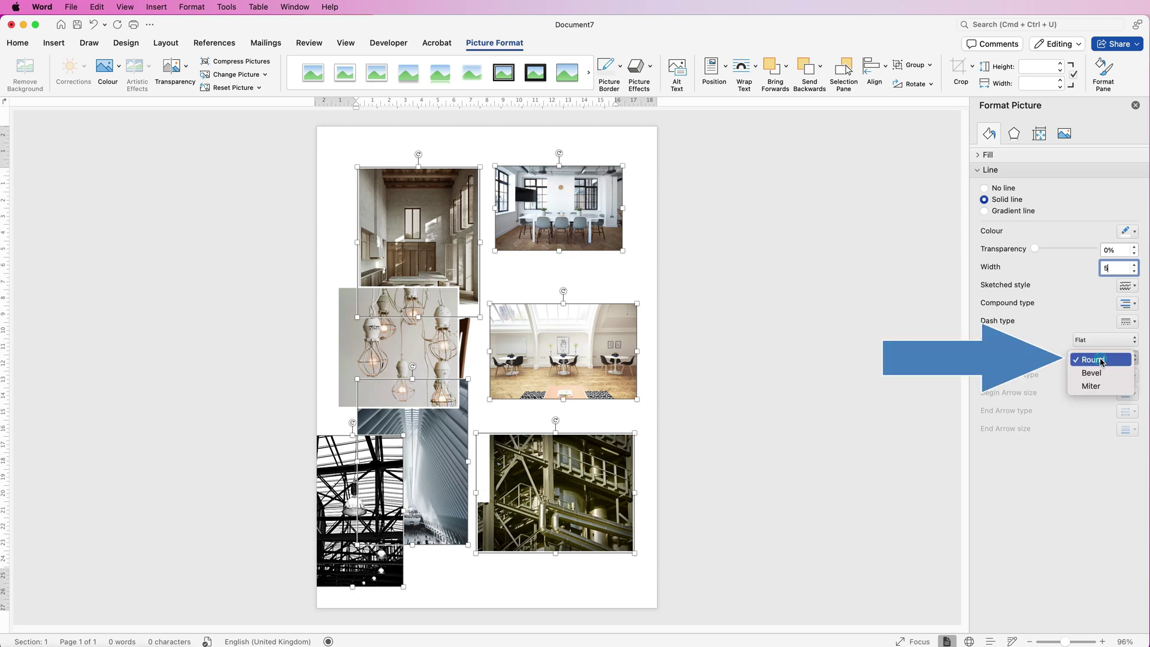
pyautogui.click(1090, 387)
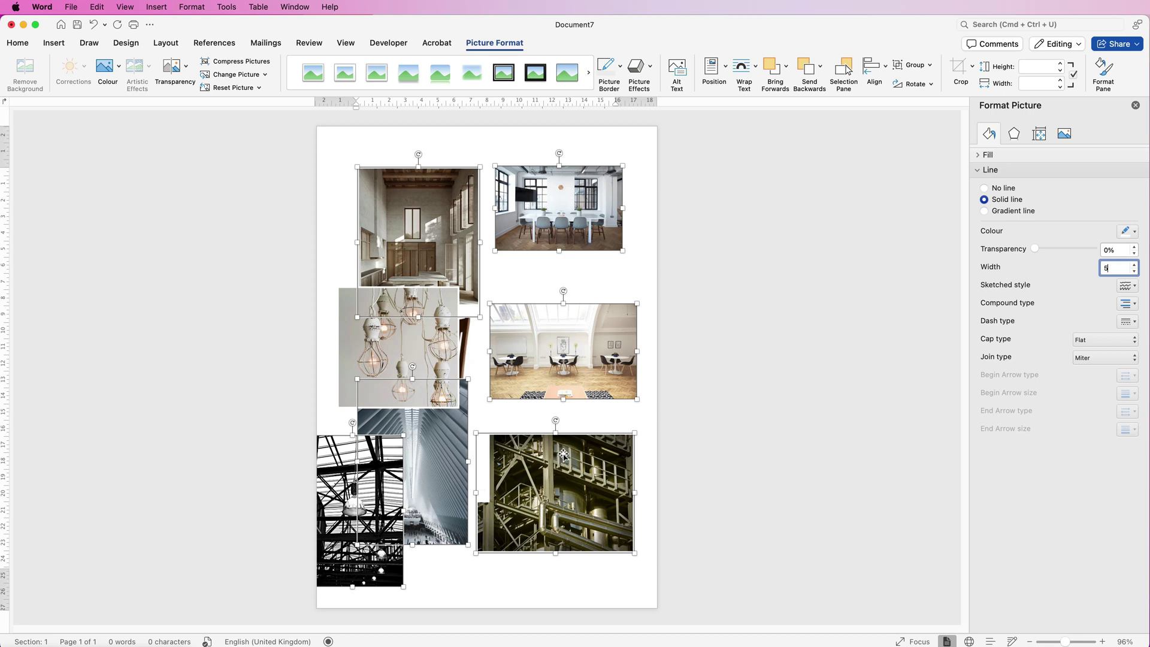
pyautogui.write('5')
pyautogui.press('Return')
# Reposition the industrial and meeting-room photos and shrink the interior photo to about 6.67 × 5.44 cm.
pyautogui.click(467, 582)
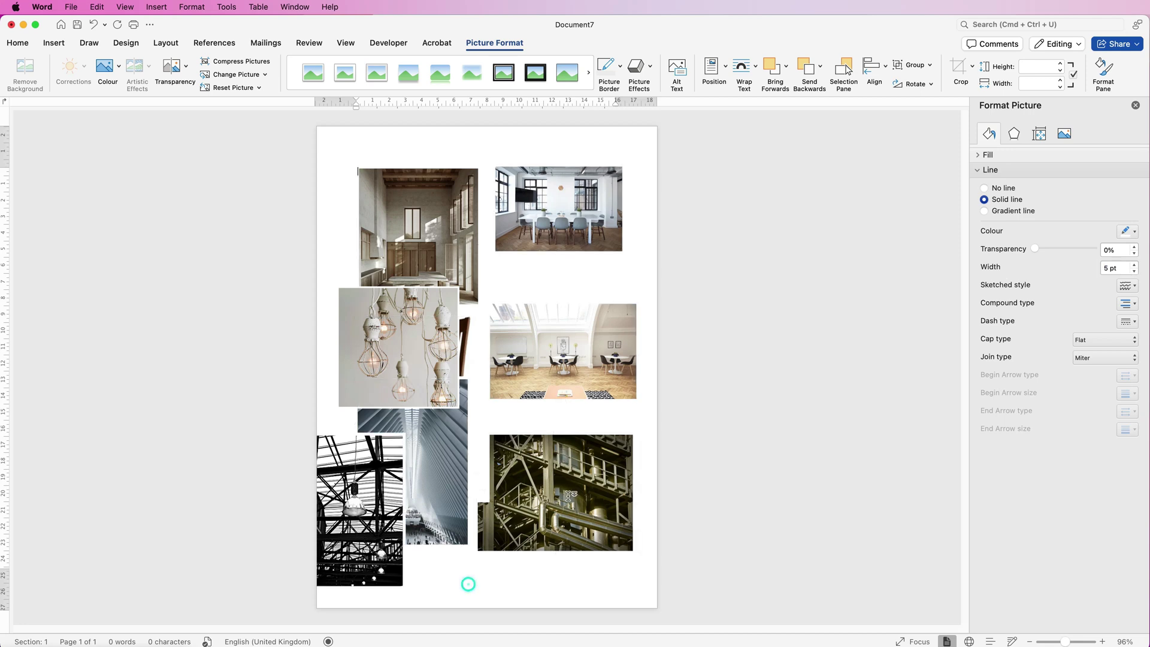
pyautogui.moveTo(572, 496); pyautogui.dragTo(577, 426)
pyautogui.moveTo(559, 225); pyautogui.dragTo(597, 217)
pyautogui.click(479, 184)
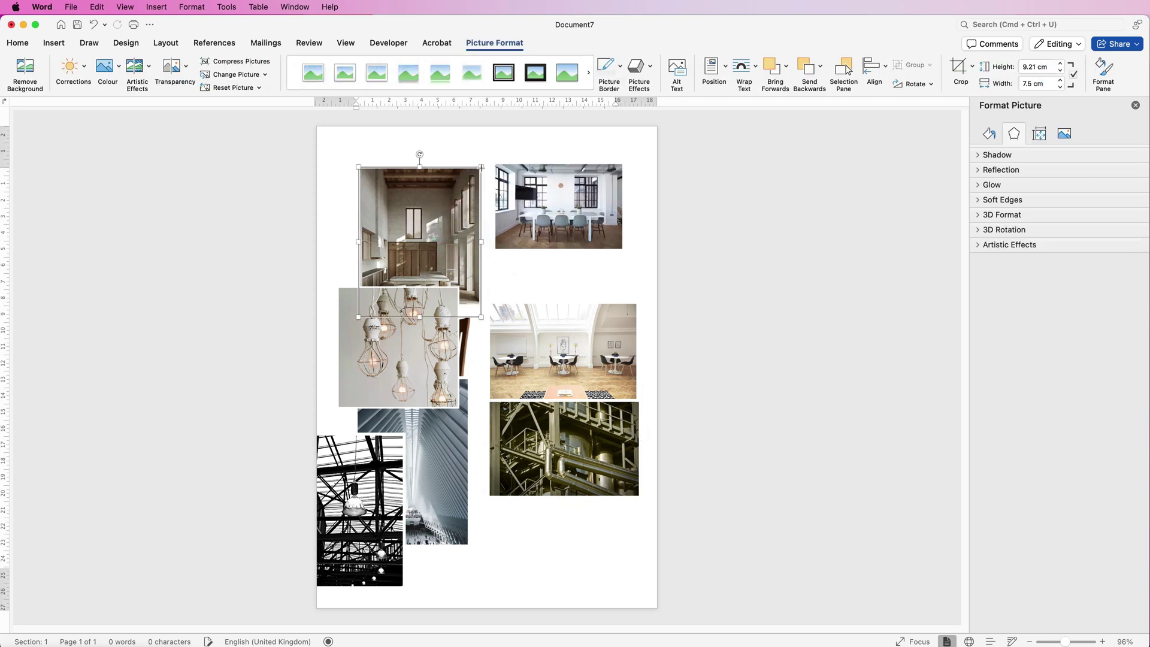
pyautogui.moveTo(481, 168); pyautogui.dragTo(448, 210)
pyautogui.moveTo(370, 261); pyautogui.dragTo(419, 256)
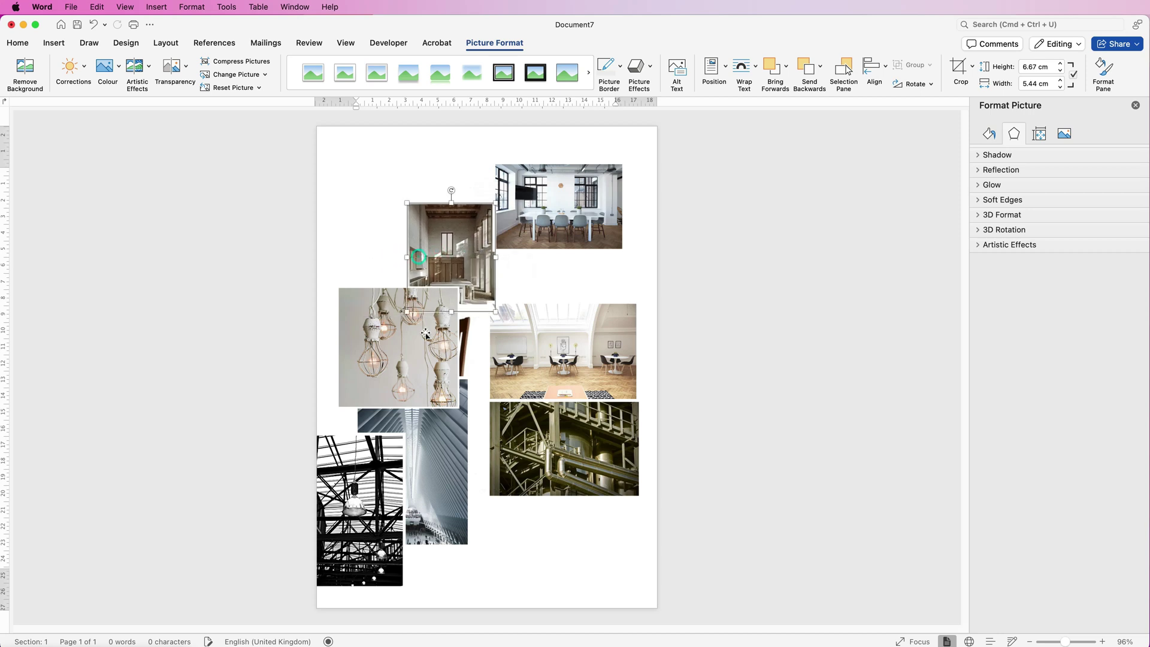
# Enlarge the steel-frame photo to 9.26 × 6.17 cm, close gaps, and resize the chair photo to 8.2 × 5.48 cm.
pyautogui.moveTo(360, 511); pyautogui.dragTo(557, 335)
pyautogui.moveTo(606, 410); pyautogui.dragTo(607, 413)
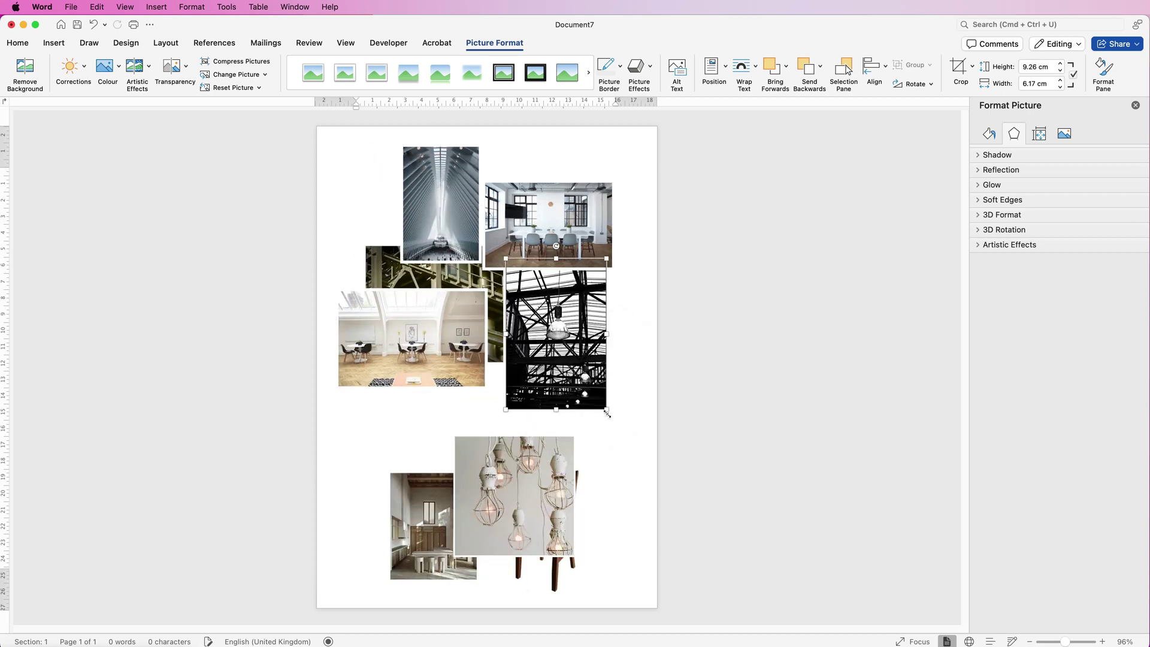
pyautogui.moveTo(556, 336); pyautogui.dragTo(538, 358)
pyautogui.moveTo(359, 360); pyautogui.dragTo(411, 384)
pyautogui.moveTo(596, 521); pyautogui.dragTo(634, 510)
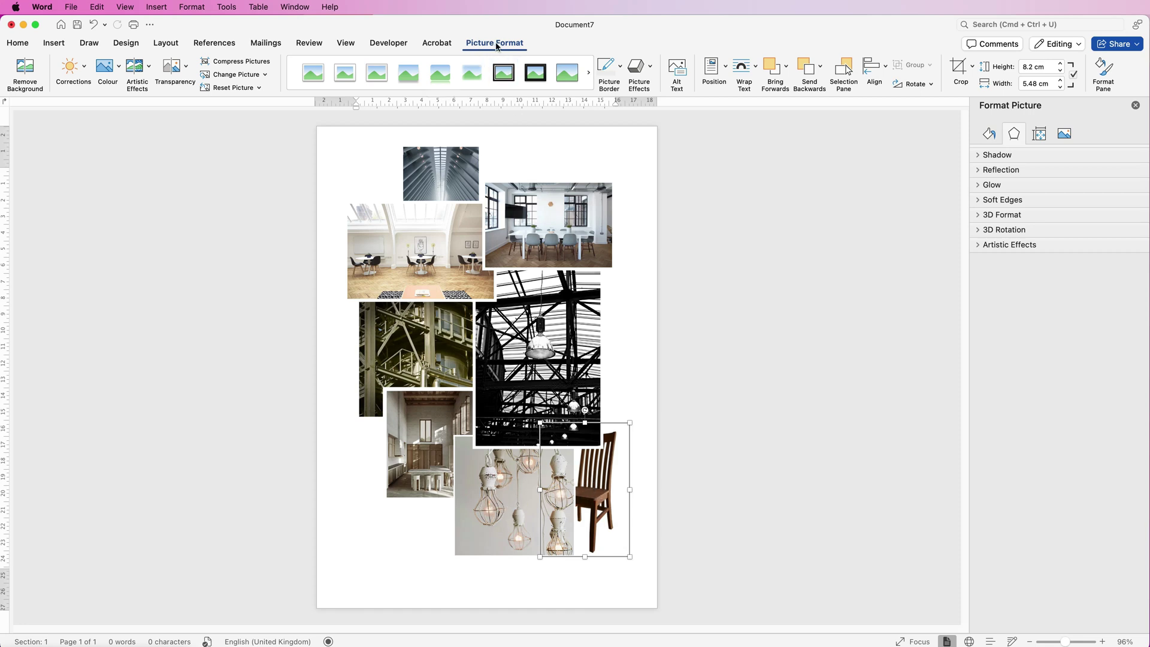
# Bring the chair photo to front, shrink it to 6.01 × 4.01 cm, and place it over the lamp photo.
pyautogui.click(787, 70)
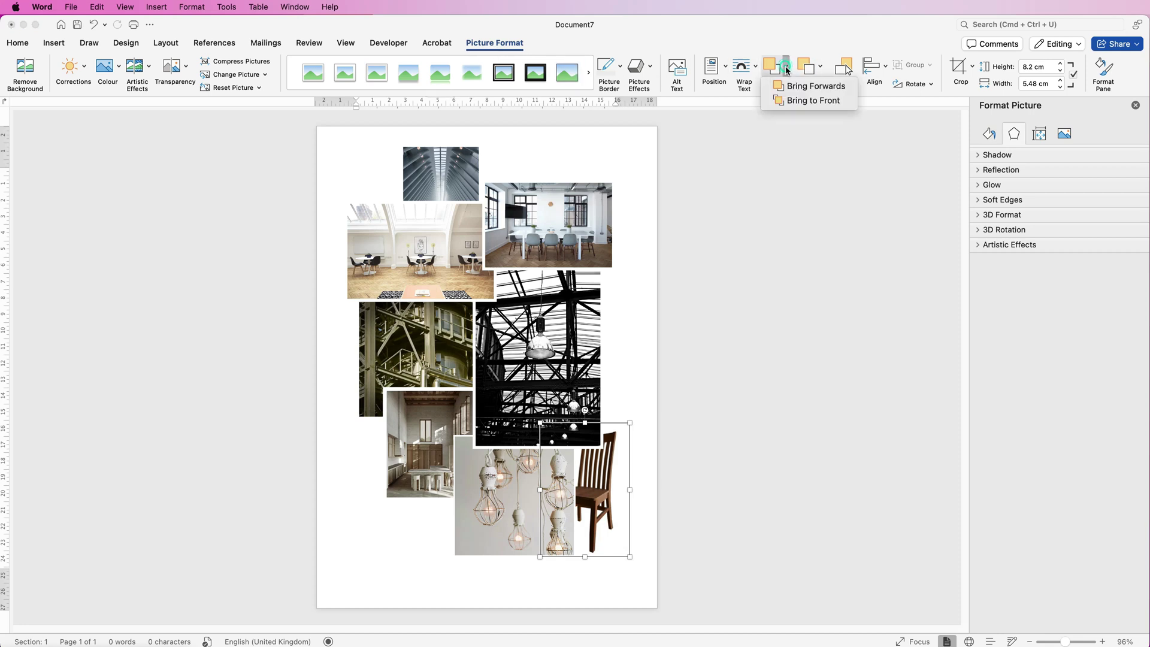
pyautogui.click(791, 102)
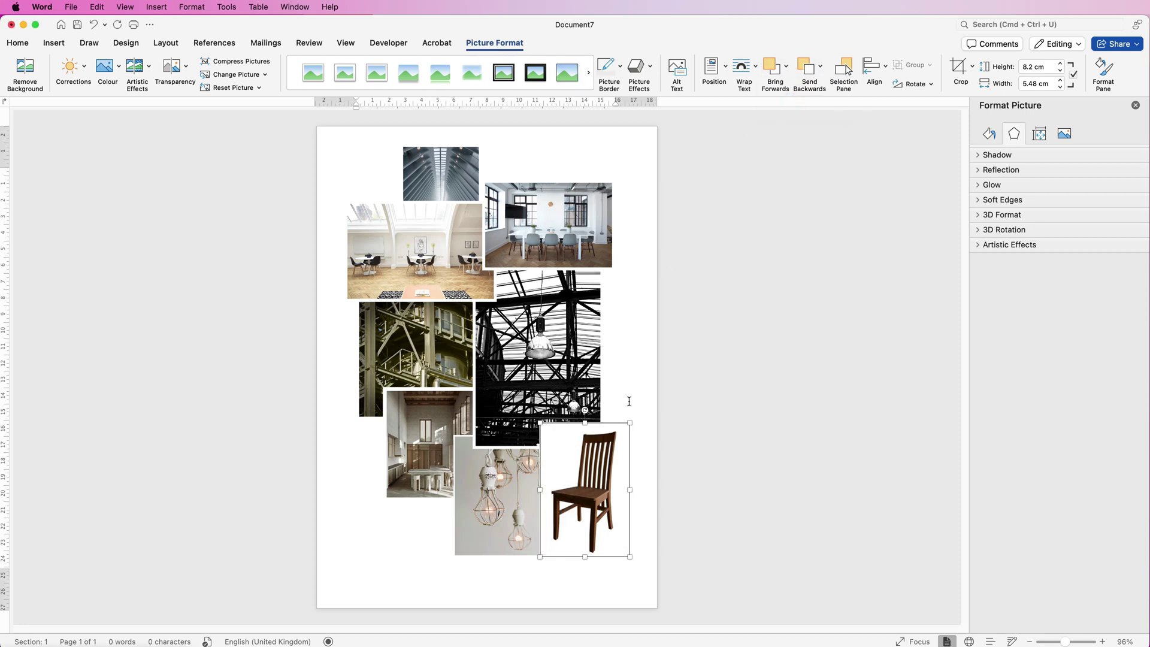
pyautogui.moveTo(631, 424); pyautogui.dragTo(605, 459)
pyautogui.moveTo(575, 508); pyautogui.dragTo(578, 460)
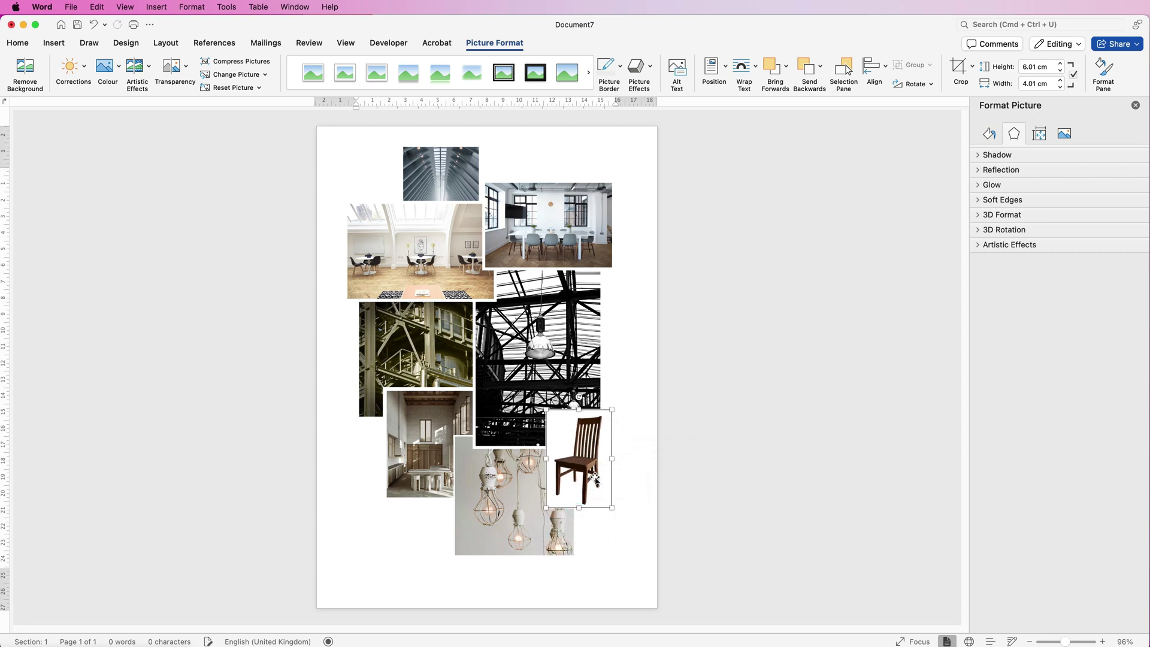
# In the Selection Pane, identify pictures by toggling visibility and move the café photo to the top.
pyautogui.click(845, 69)
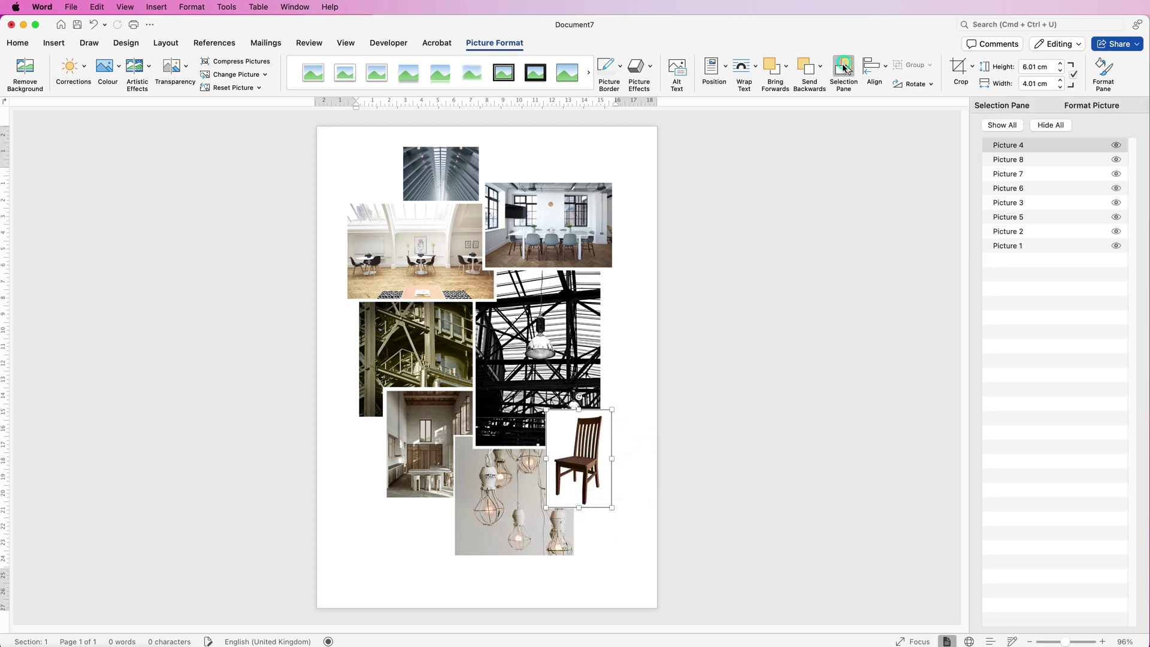
pyautogui.click(1117, 146)
pyautogui.click(1117, 147)
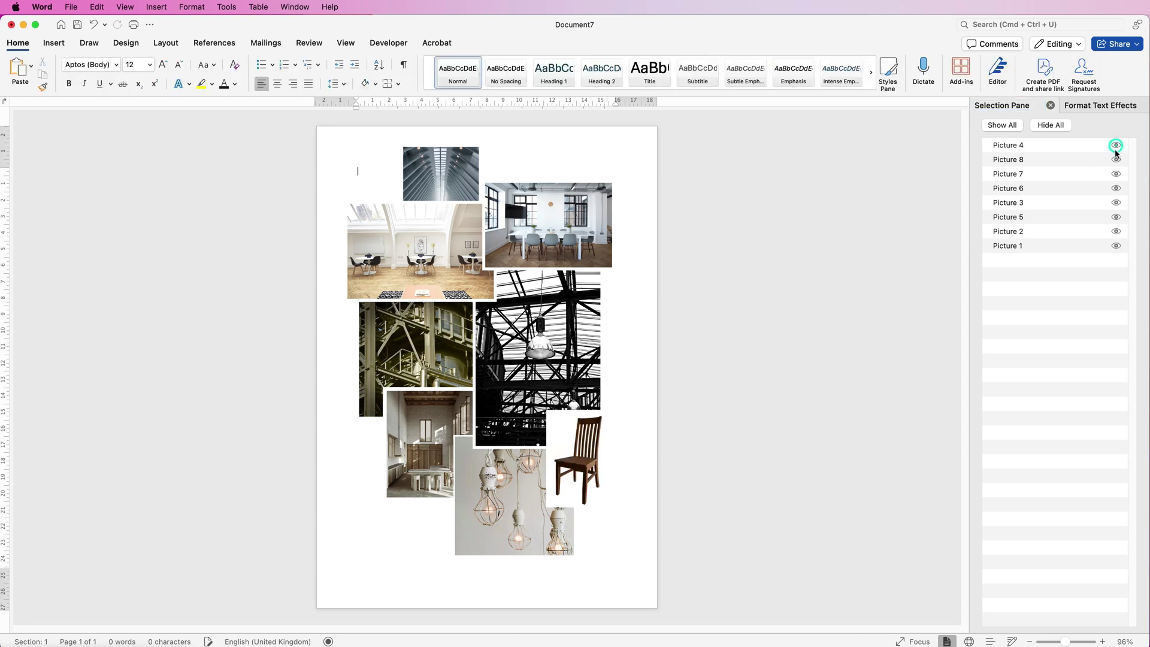
pyautogui.click(1117, 160)
pyautogui.click(1117, 160)
pyautogui.click(1117, 173)
pyautogui.click(1116, 174)
pyautogui.click(1059, 176)
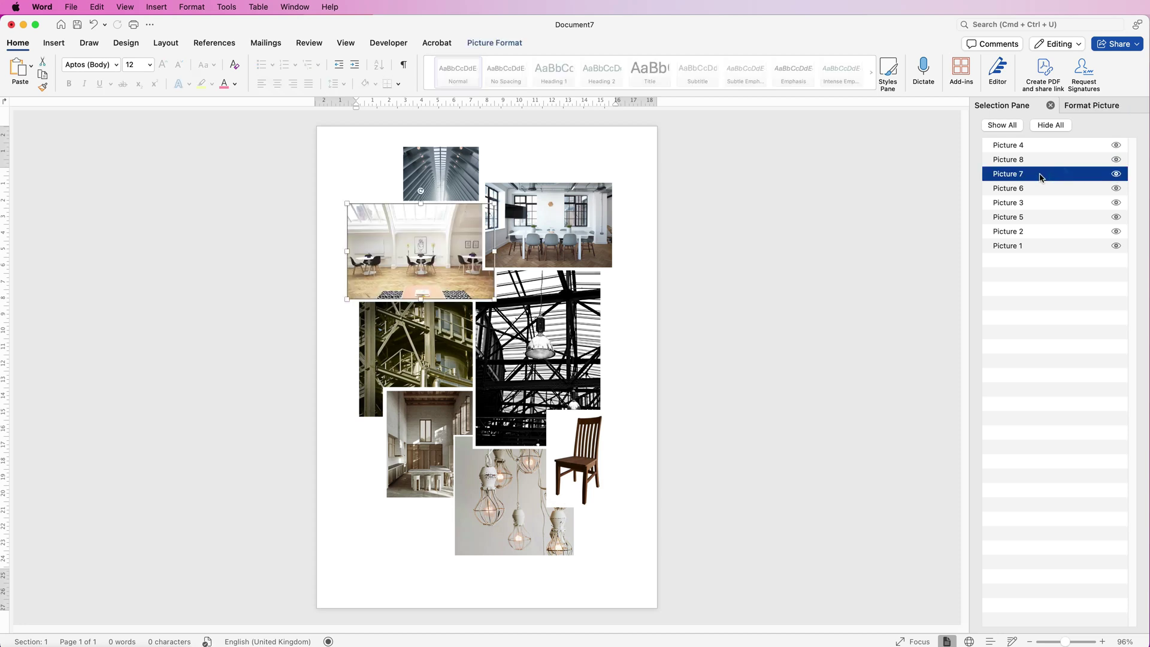
pyautogui.moveTo(1041, 176); pyautogui.dragTo(1036, 210)
# Identify the industrial photo and move it above the steel photo in the stacking order.
pyautogui.click(448, 363)
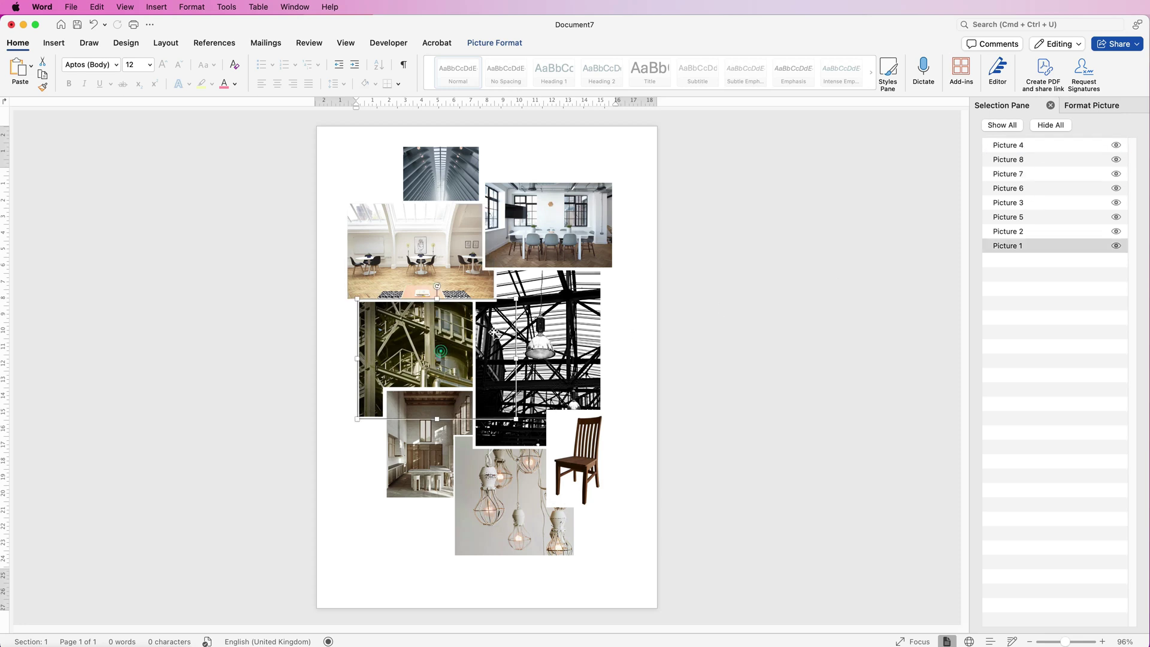
pyautogui.click(1116, 246)
pyautogui.click(1116, 246)
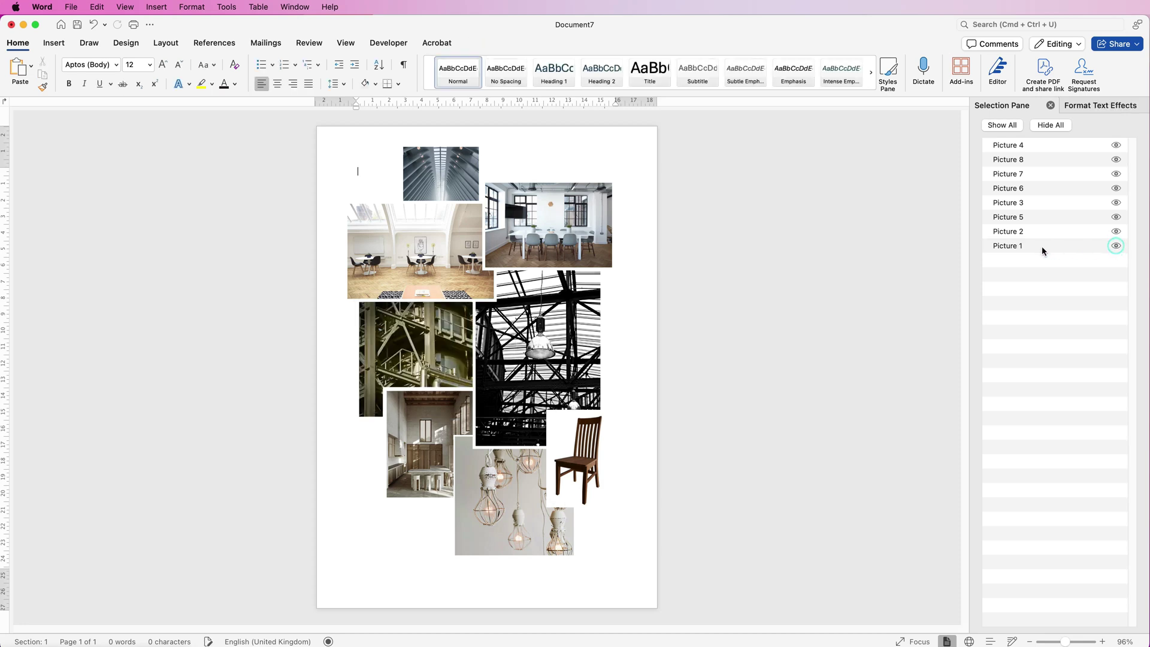
pyautogui.moveTo(1042, 248); pyautogui.dragTo(1027, 146)
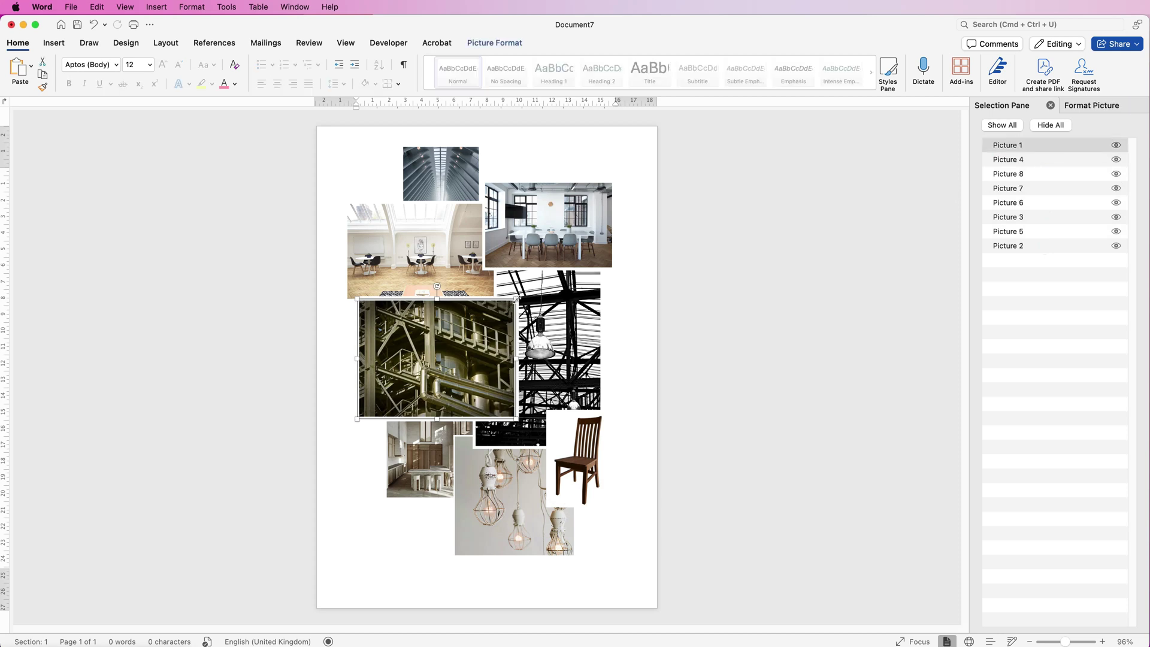
# Shrink the industrial photo and nudge the skylight and white-interior photos slightly right.
pyautogui.moveTo(510, 303); pyautogui.dragTo(496, 319)
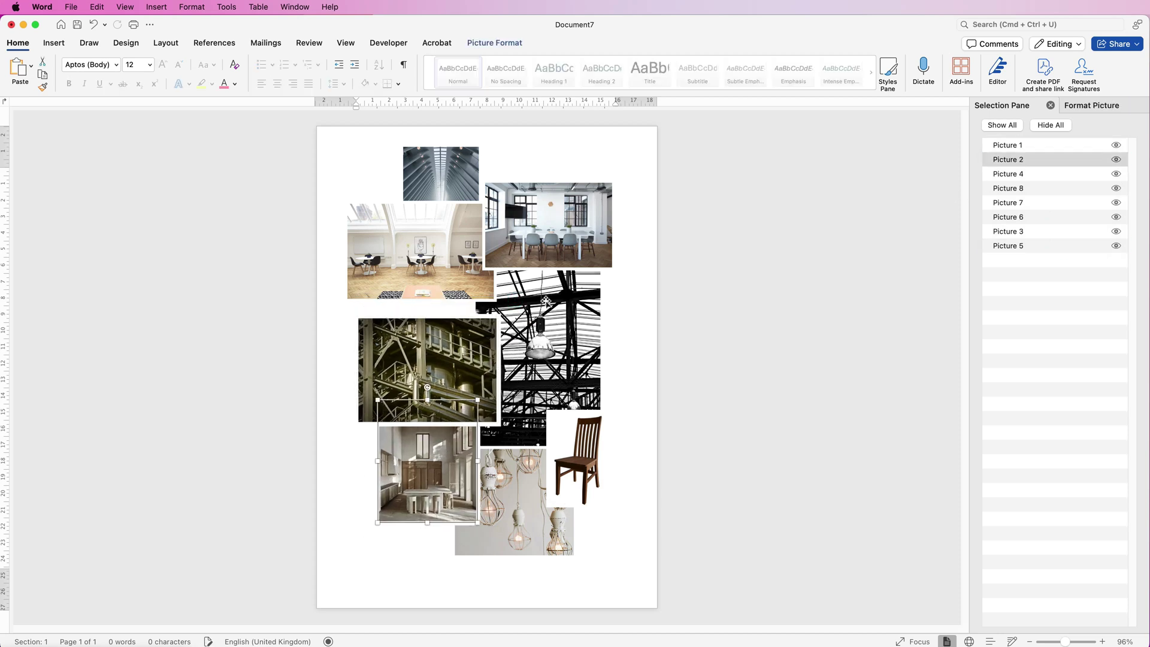
pyautogui.moveTo(450, 179); pyautogui.dragTo(459, 178)
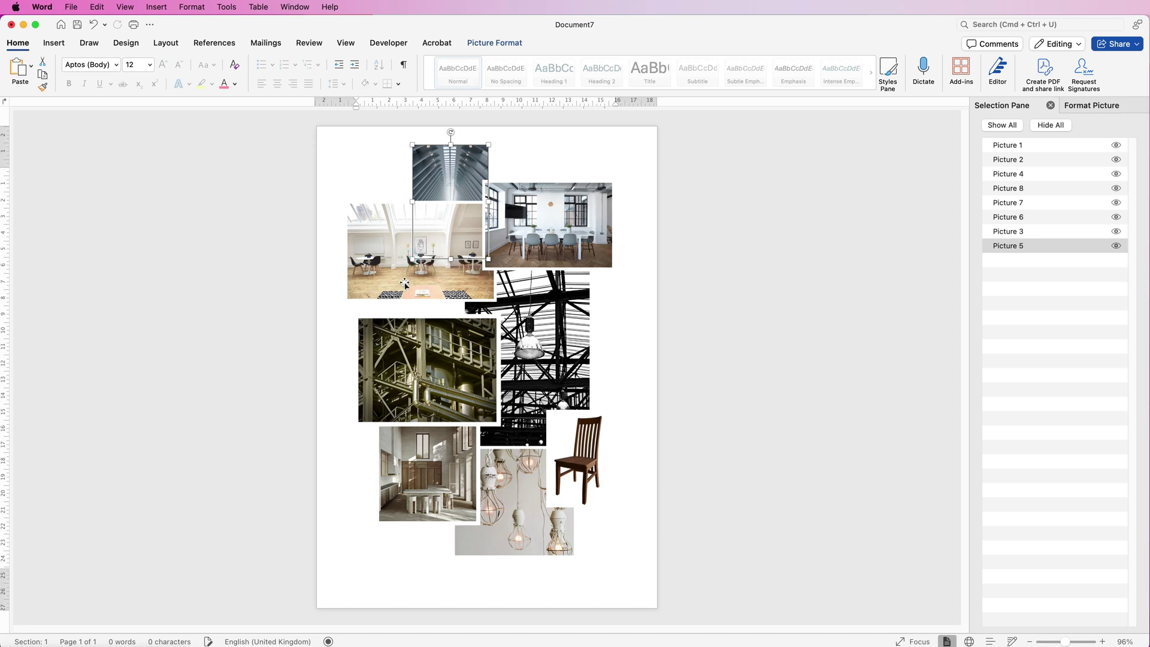
pyautogui.moveTo(412, 258); pyautogui.dragTo(422, 257)
pyautogui.press('Escape')
# Draw a wide horizontal text box below the collage containing 'MOOD BOARD'.
pyautogui.click(53, 44)
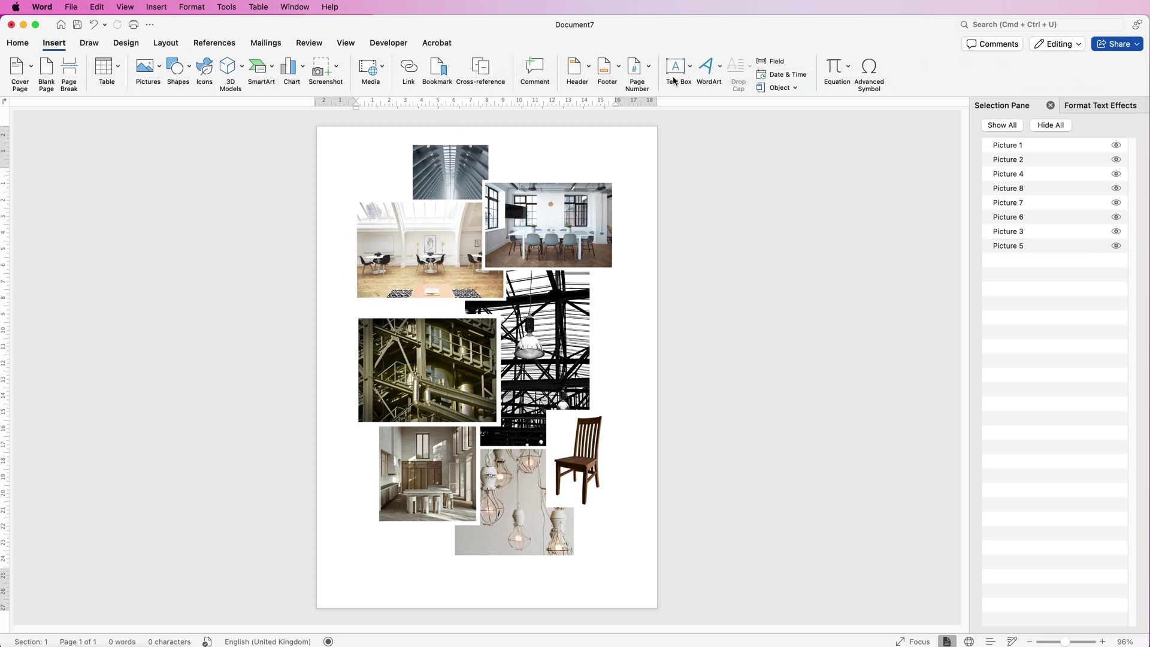
pyautogui.click(692, 68)
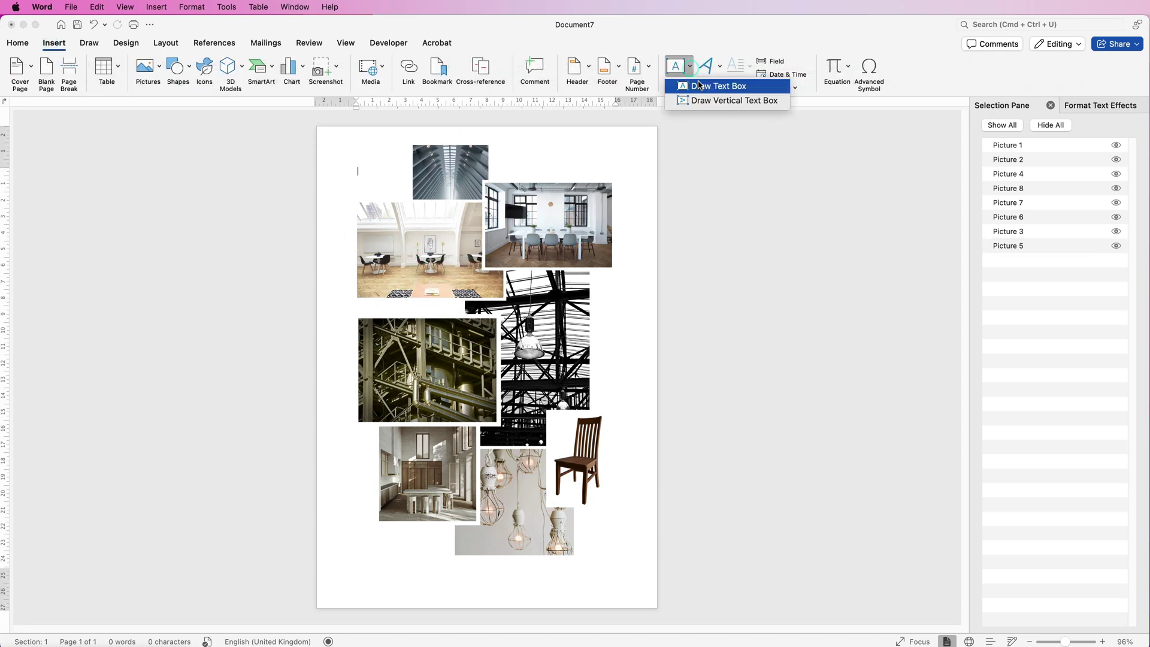
pyautogui.click(701, 87)
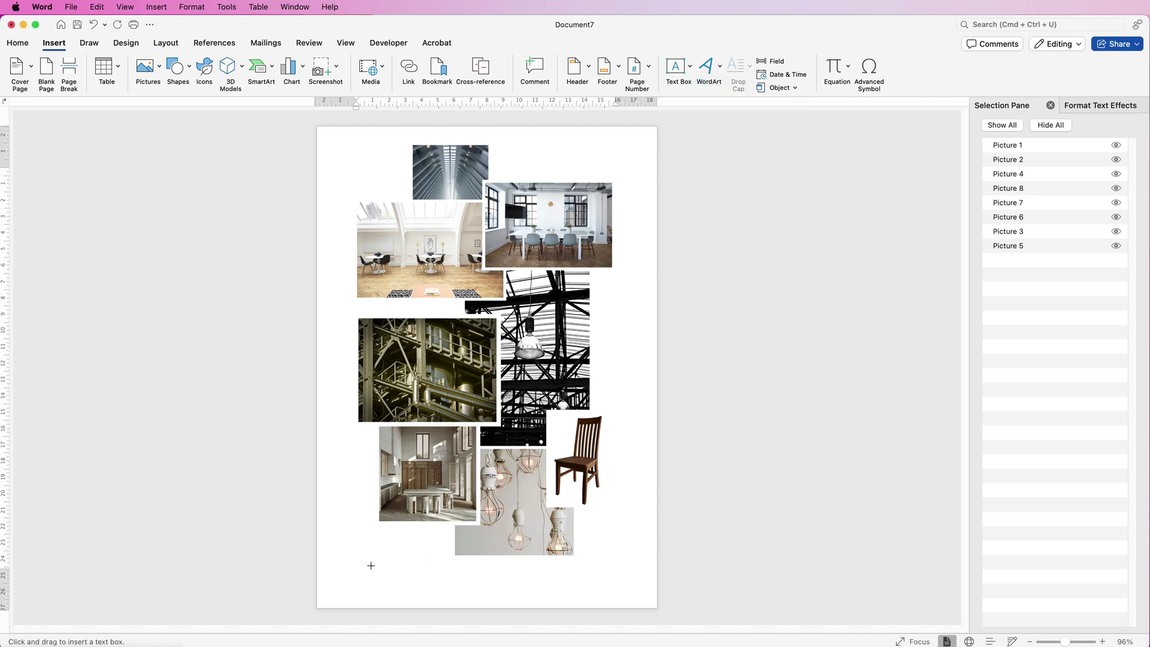
pyautogui.moveTo(372, 565); pyautogui.dragTo(600, 594)
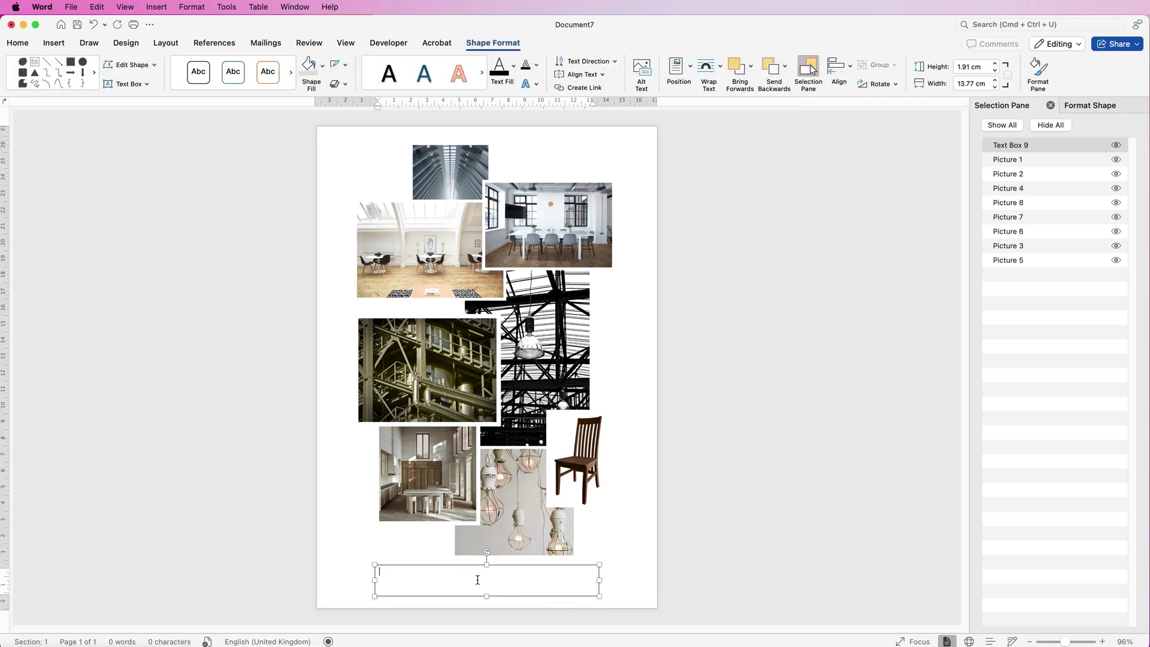
pyautogui.write('MOOD BOARD')
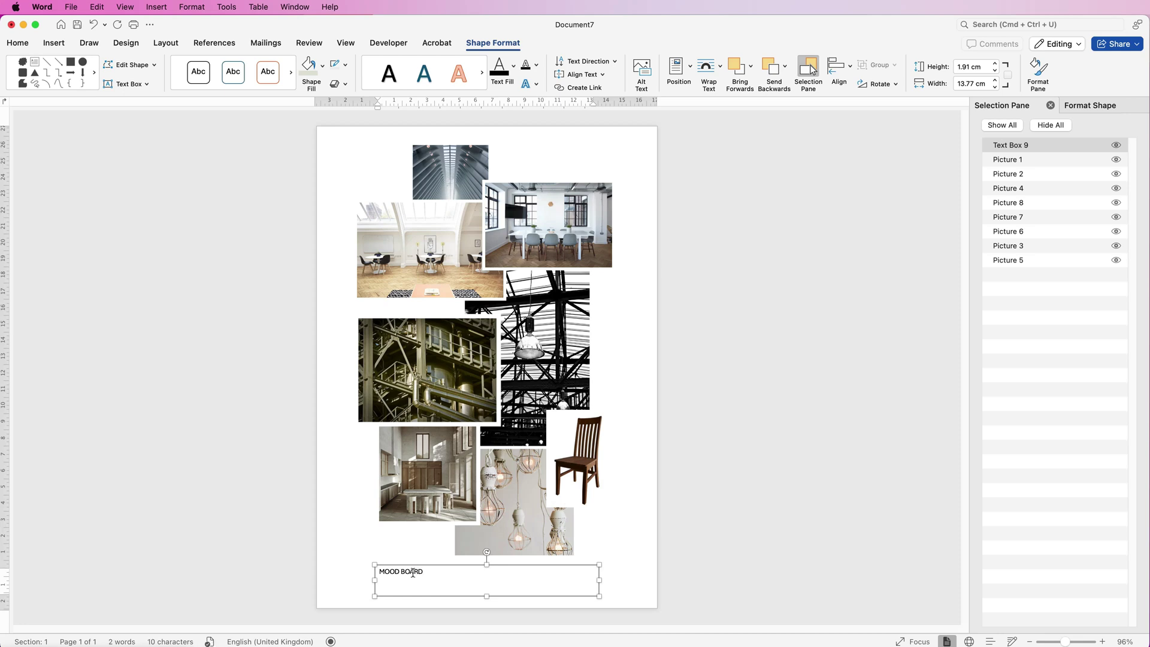
# Set the MOOD BOARD text's font to Brazilia.
pyautogui.tripleClick(413, 574)
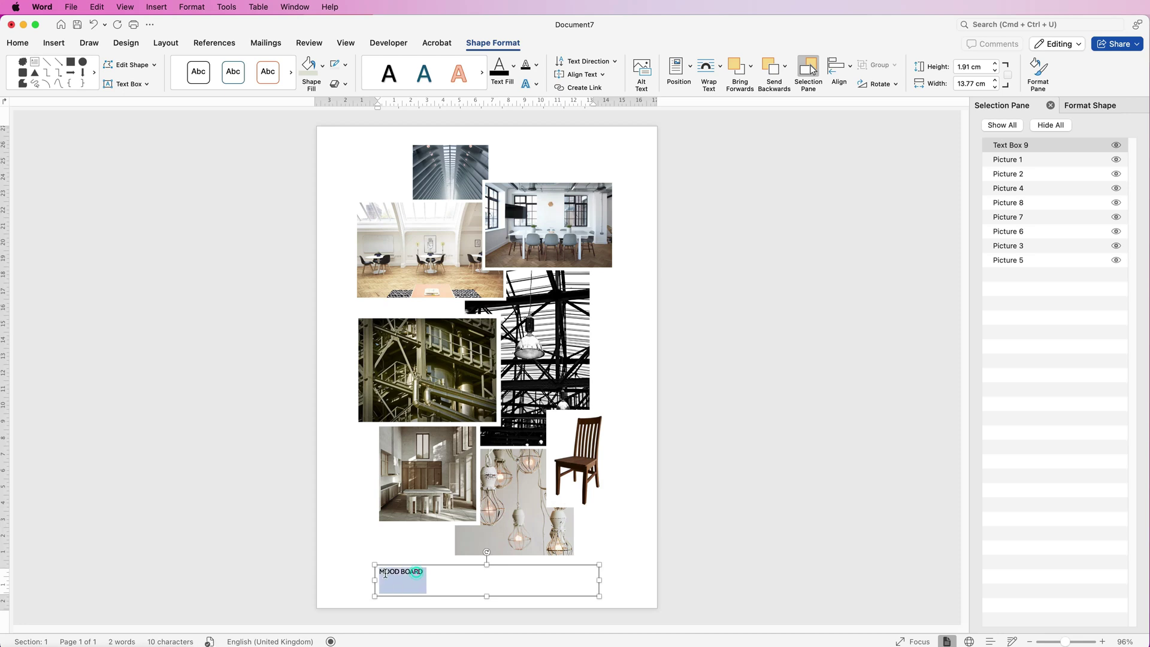
pyautogui.click(18, 44)
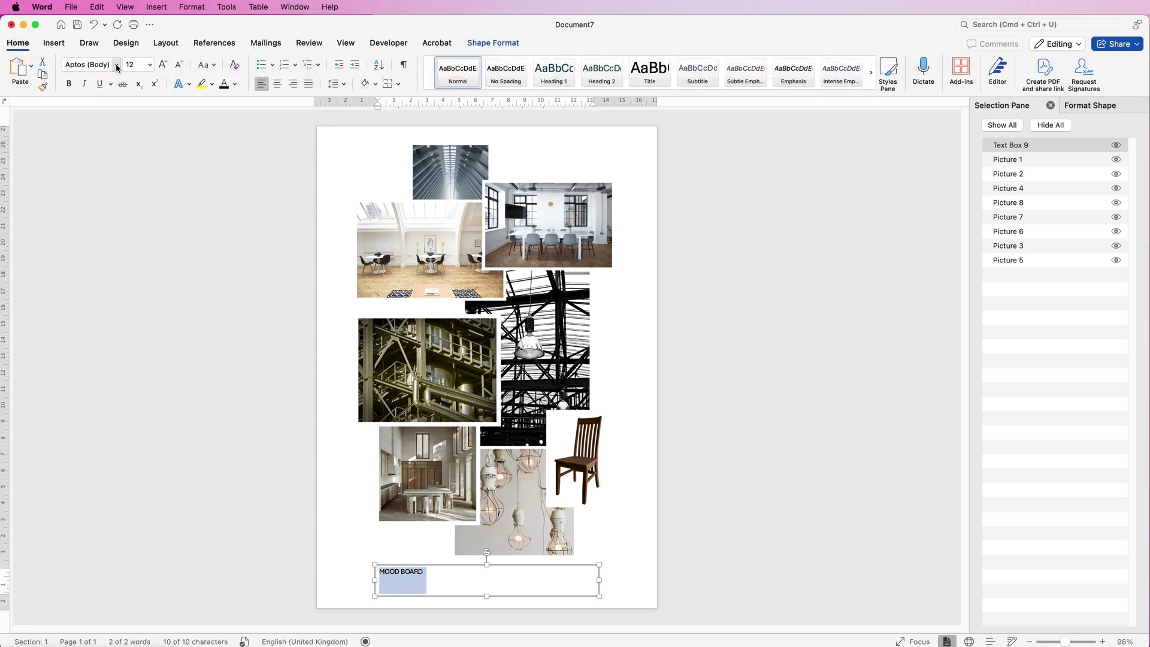
pyautogui.click(116, 65)
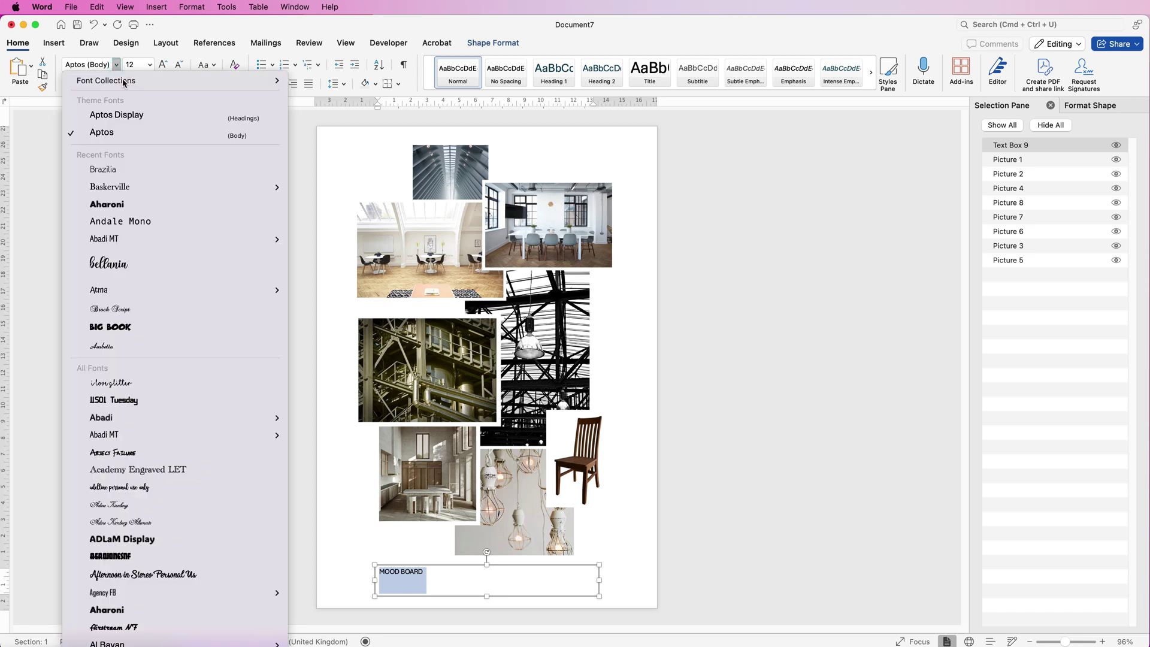
pyautogui.click(103, 171)
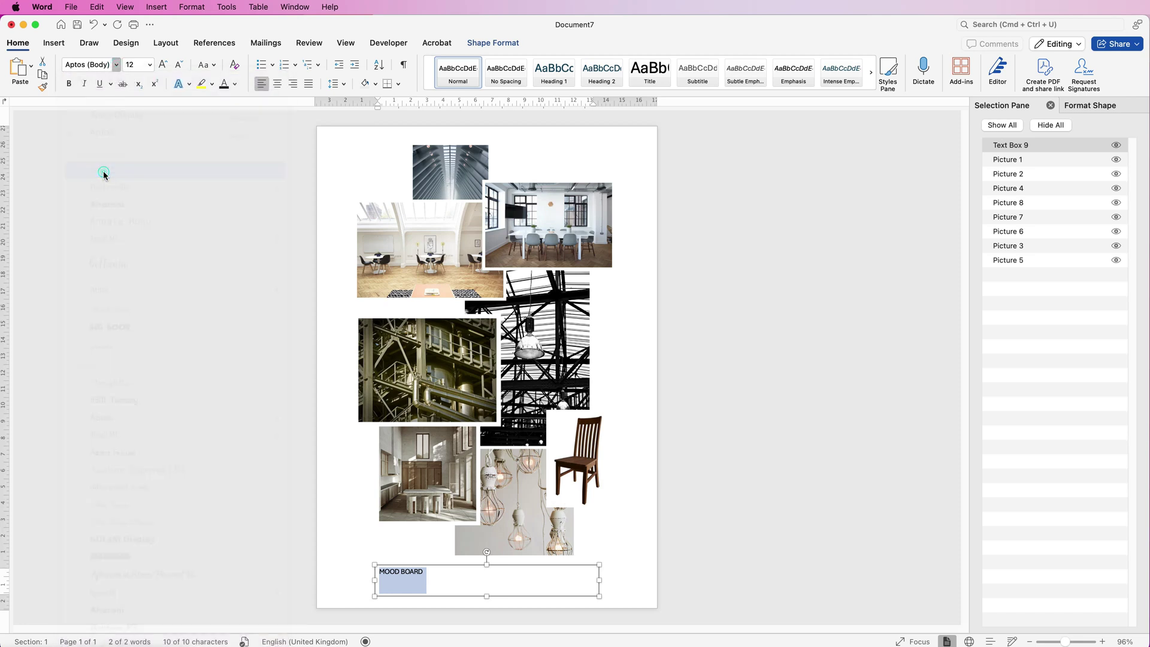
# Enlarge the MOOD BOARD title to 36 pt and colour it black.
pyautogui.click(150, 67)
pyautogui.click(150, 67)
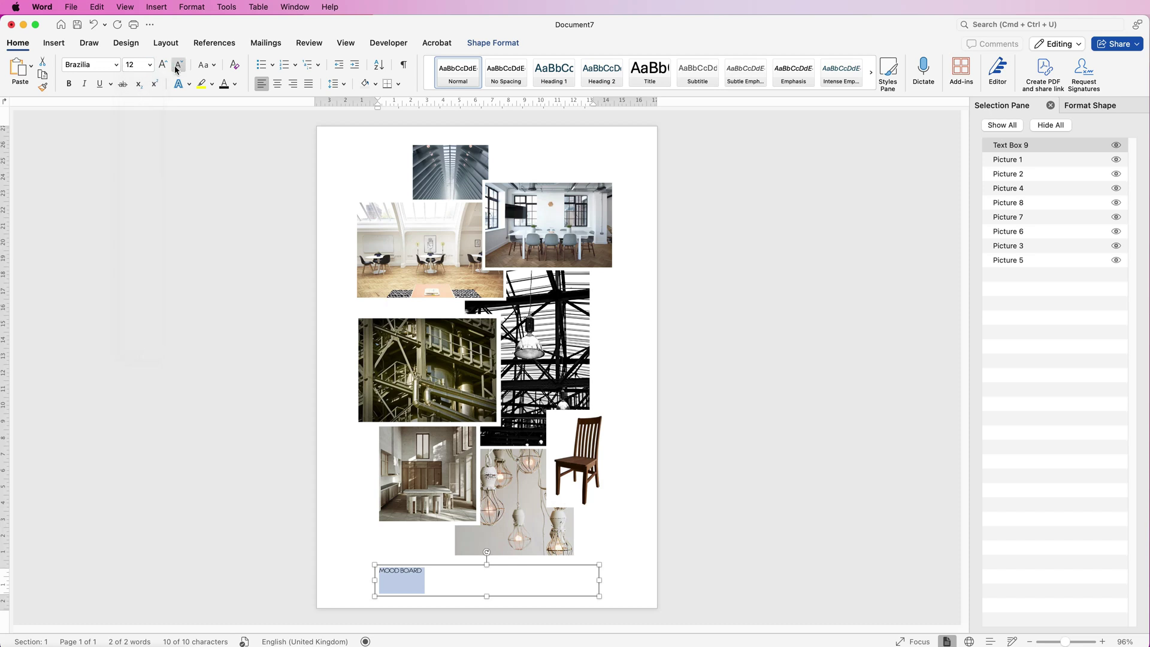
pyautogui.click(162, 66)
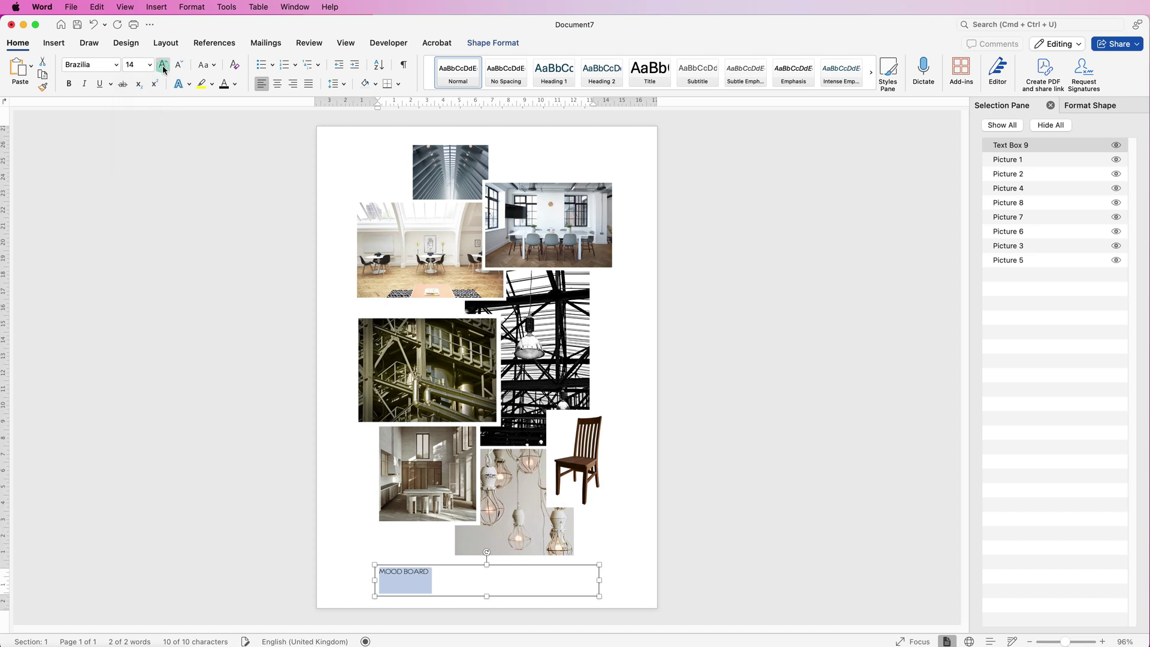
pyautogui.click(163, 66)
pyautogui.click(163, 66)
pyautogui.click(162, 65)
pyautogui.click(163, 66)
pyautogui.click(163, 65)
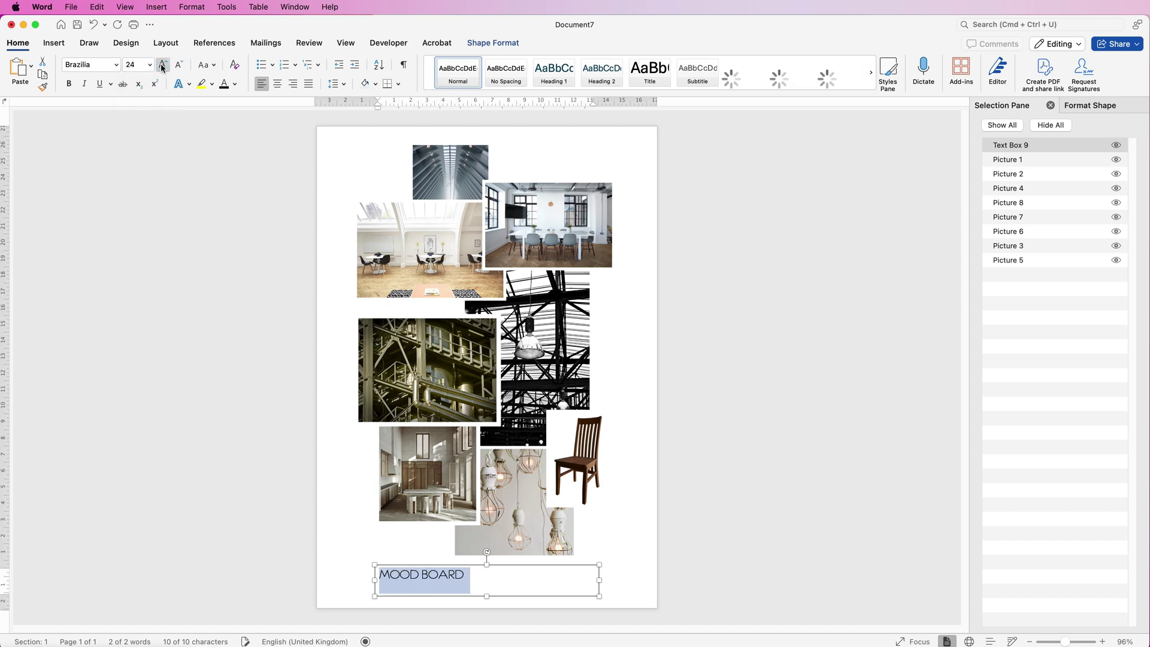
pyautogui.click(163, 66)
pyautogui.click(162, 66)
pyautogui.click(163, 66)
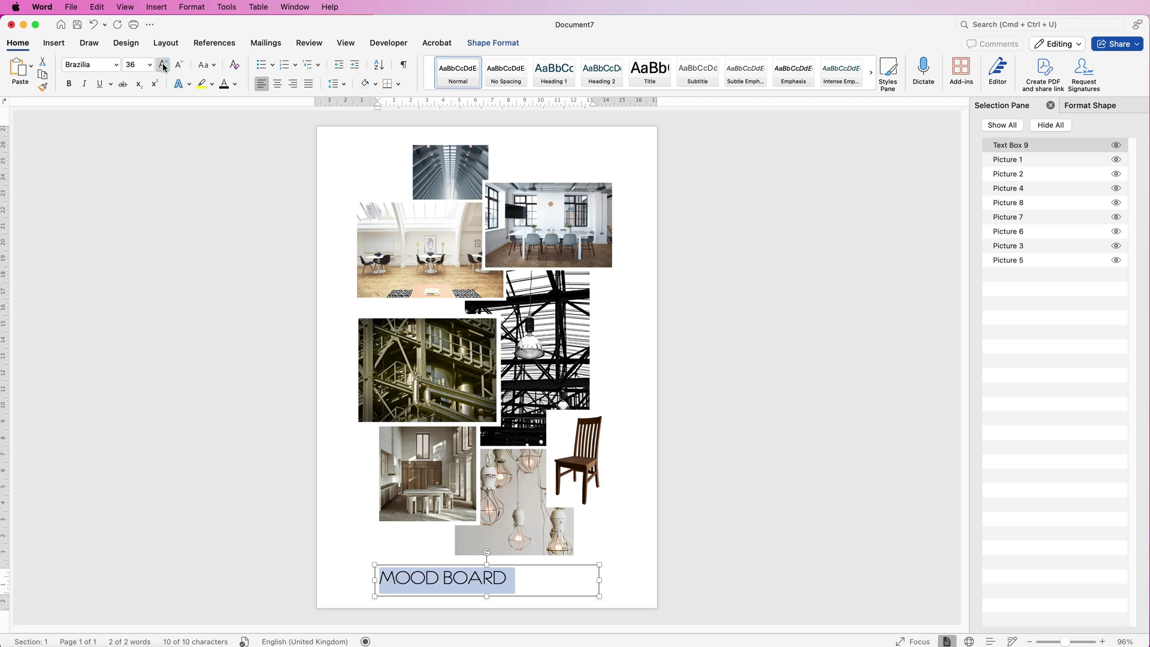
pyautogui.click(235, 85)
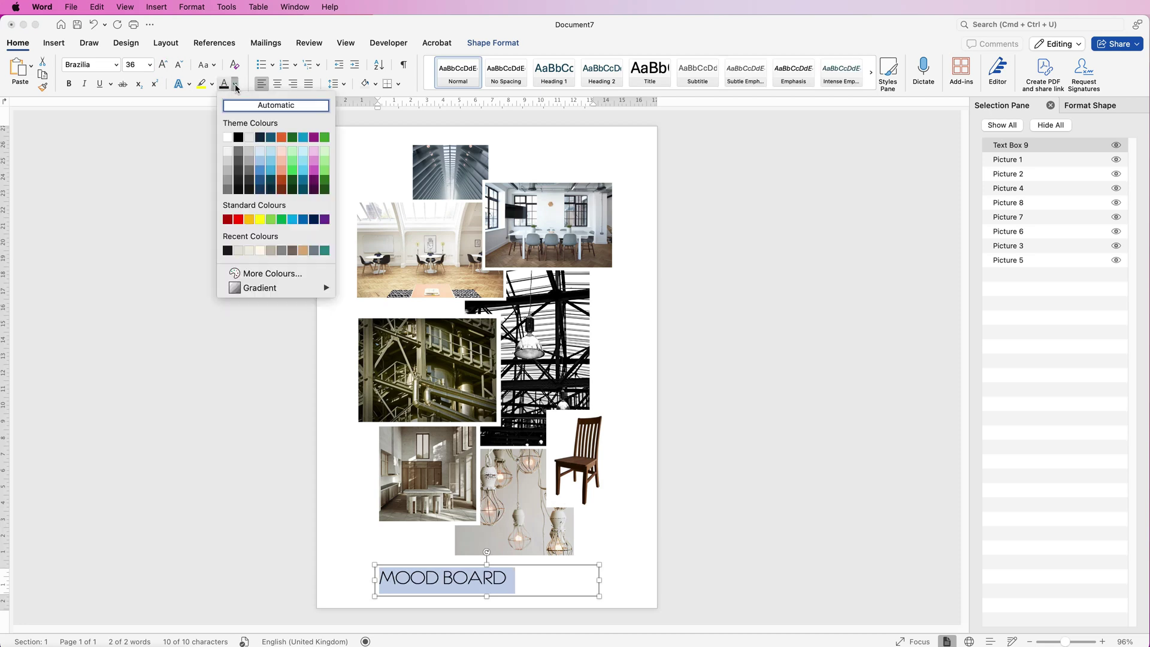
pyautogui.click(226, 255)
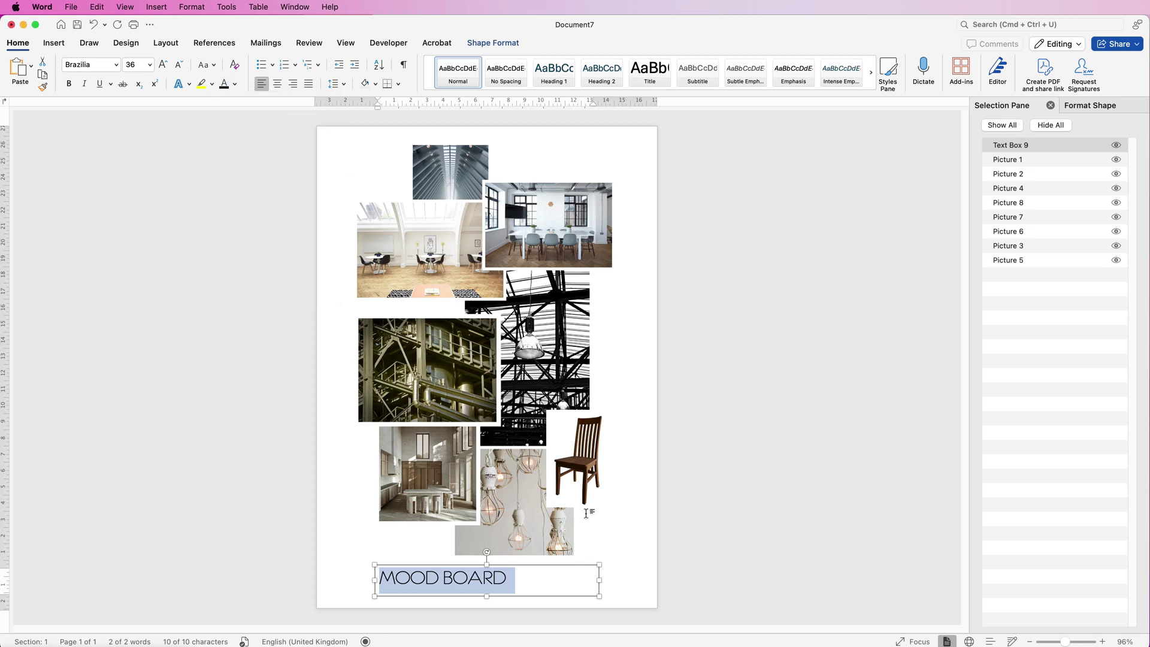
# Narrow and shorten the MOOD BOARD text box and move it over the collage.
pyautogui.moveTo(599, 580); pyautogui.dragTo(516, 581)
pyautogui.moveTo(444, 594); pyautogui.dragTo(555, 356)
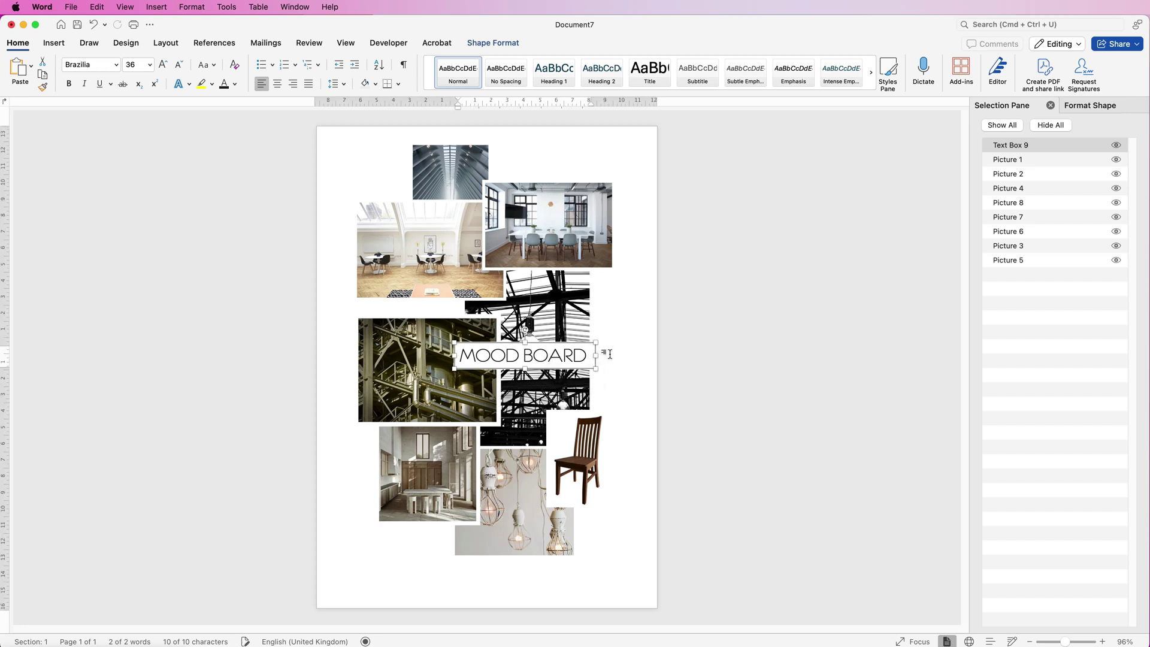
pyautogui.click(606, 355)
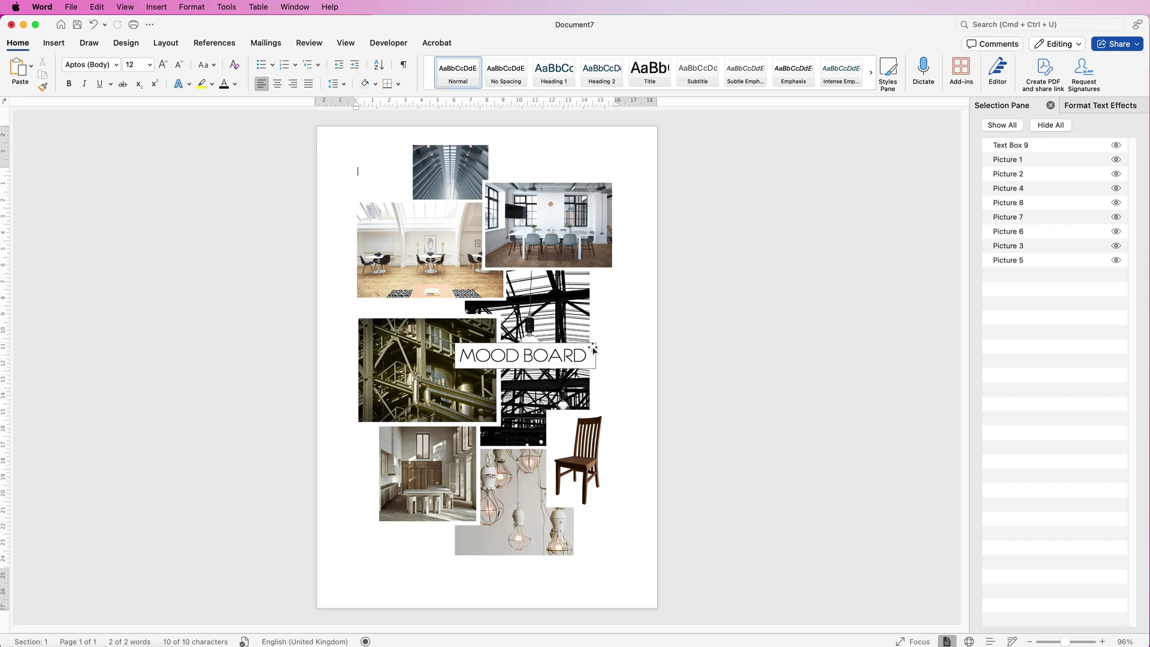
pyautogui.click(555, 357)
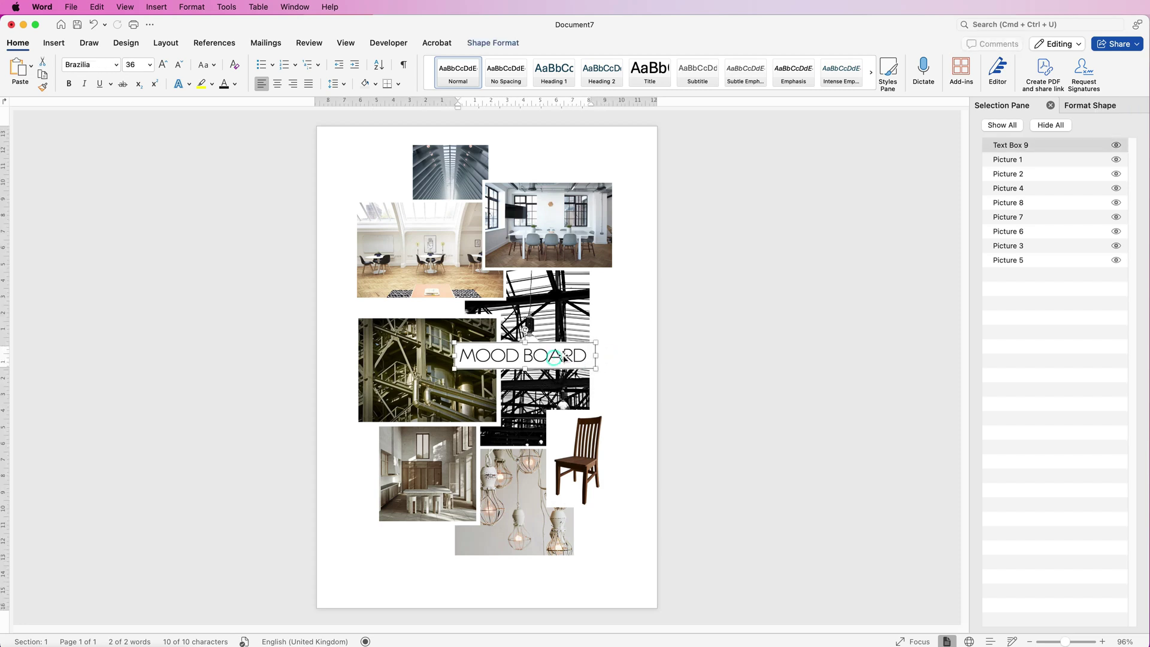
# Give the MOOD BOARD box No Outline and No Fill, then rotate it to 270°.
pyautogui.click(490, 45)
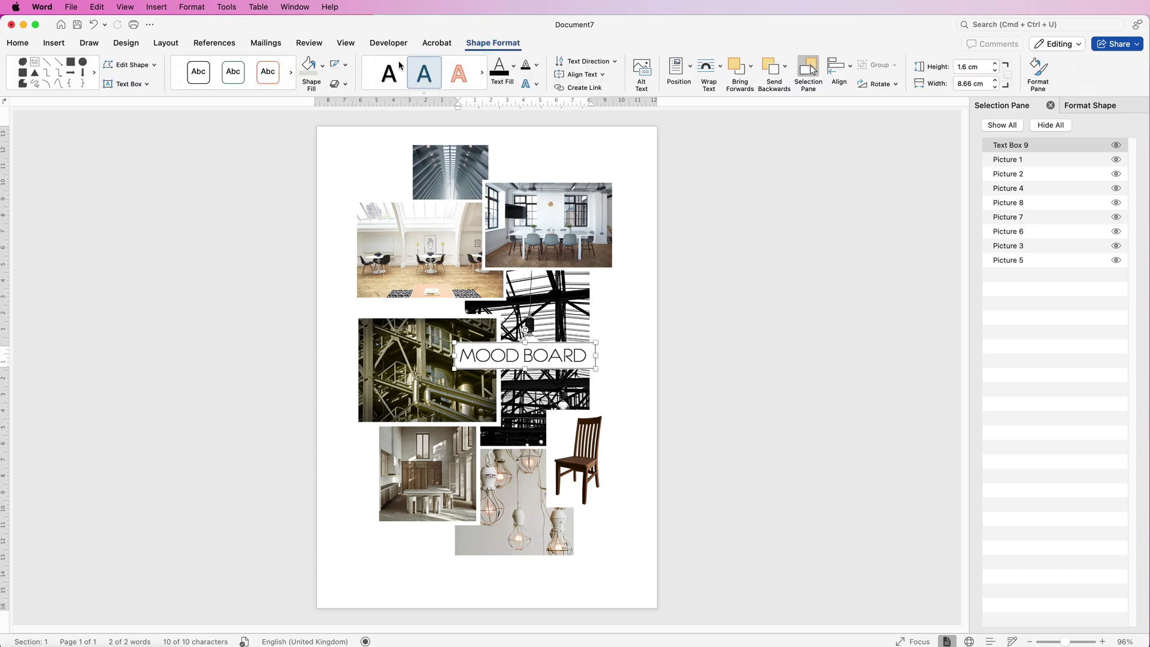
pyautogui.click(347, 67)
pyautogui.click(348, 87)
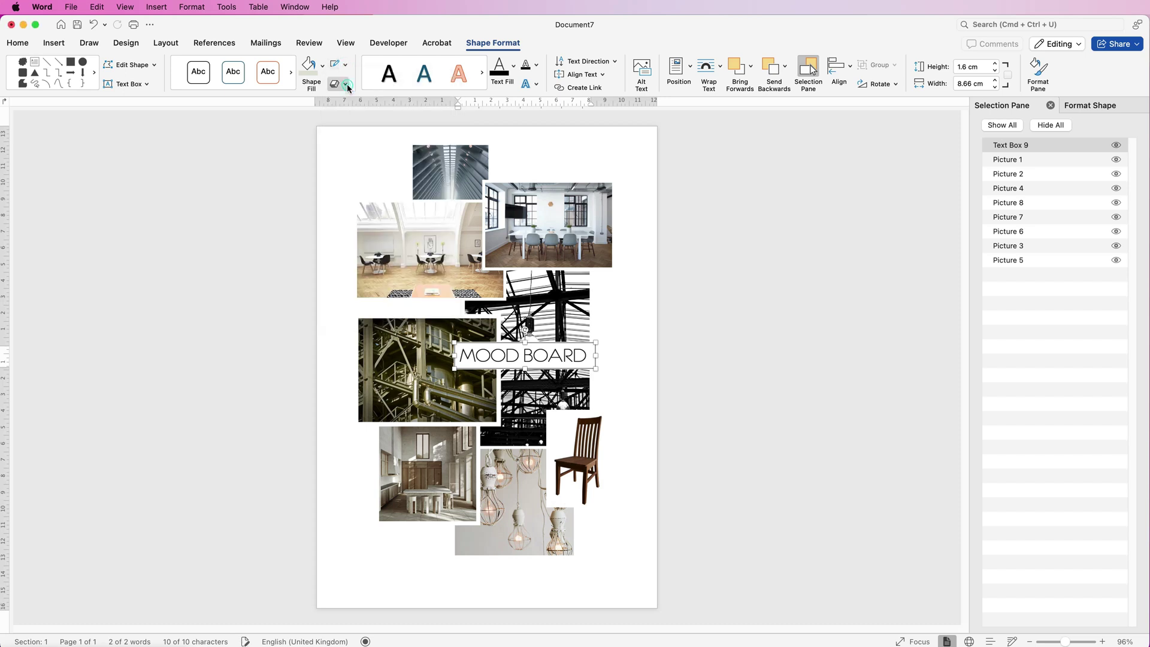
pyautogui.click(323, 66)
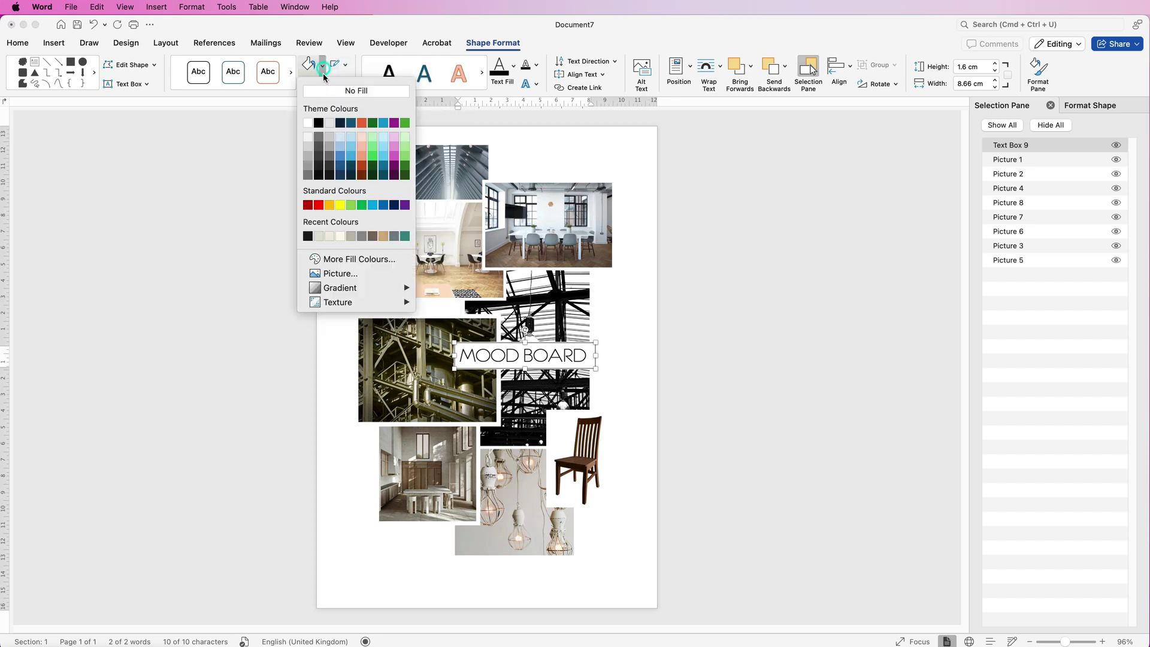
pyautogui.click(328, 91)
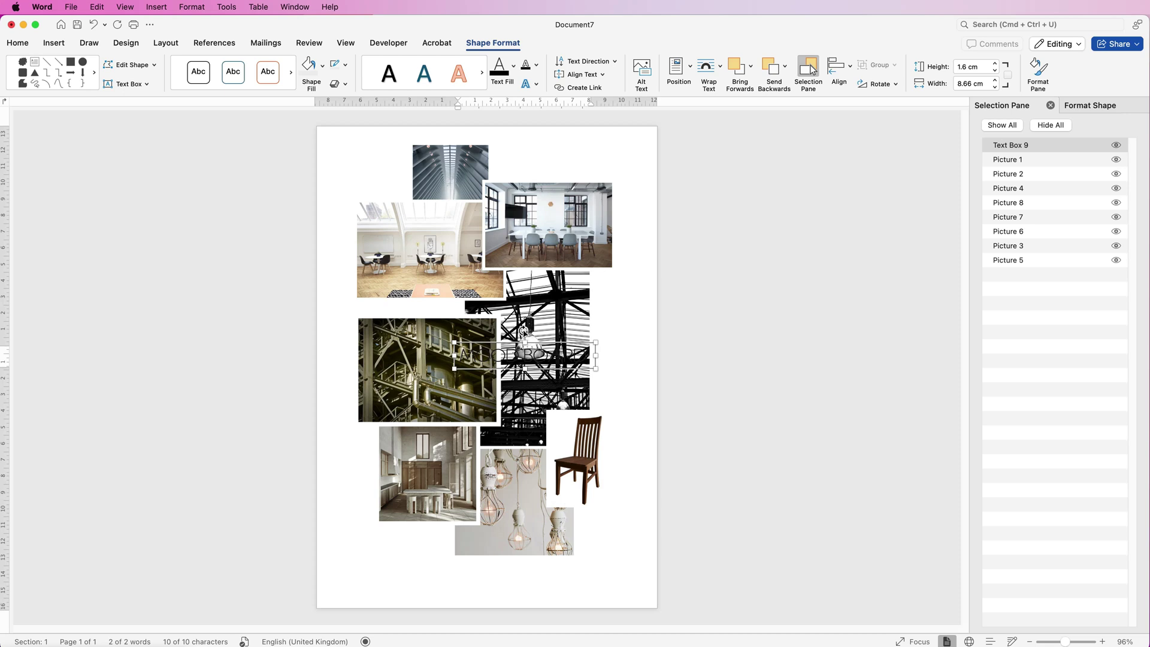
pyautogui.moveTo(524, 330); pyautogui.dragTo(607, 345)
pyautogui.click(623, 421)
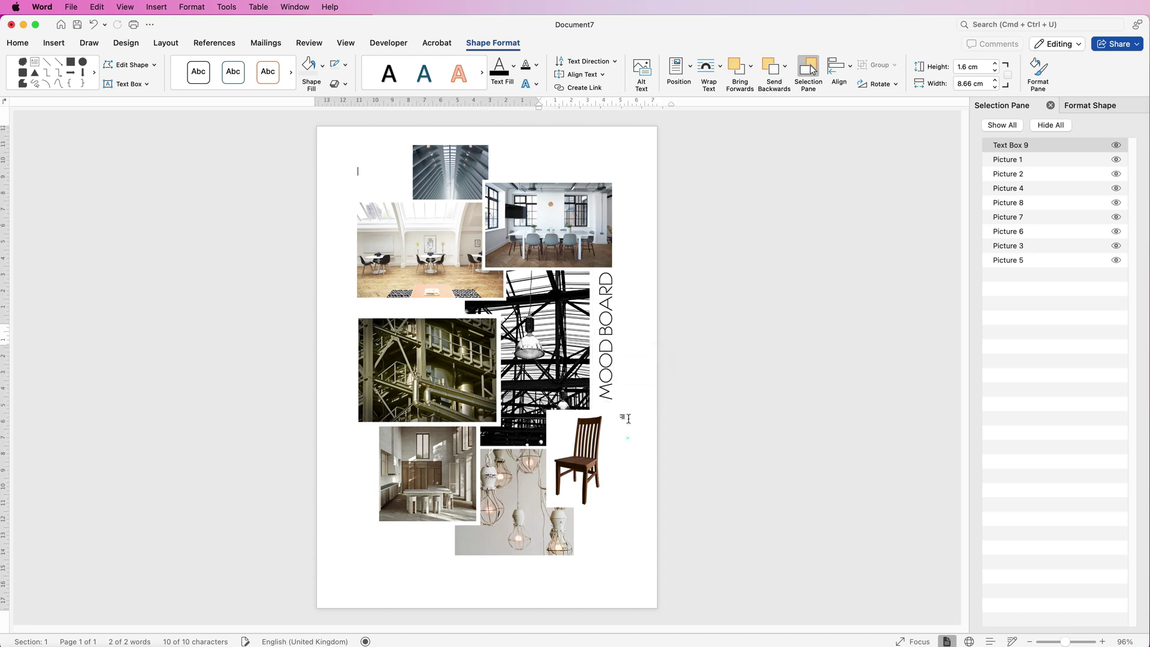
# Duplicate the vertical MOOD BOARD box, rotate the copy horizontal, and place it below the collage's bottom left.
pyautogui.click(607, 336)
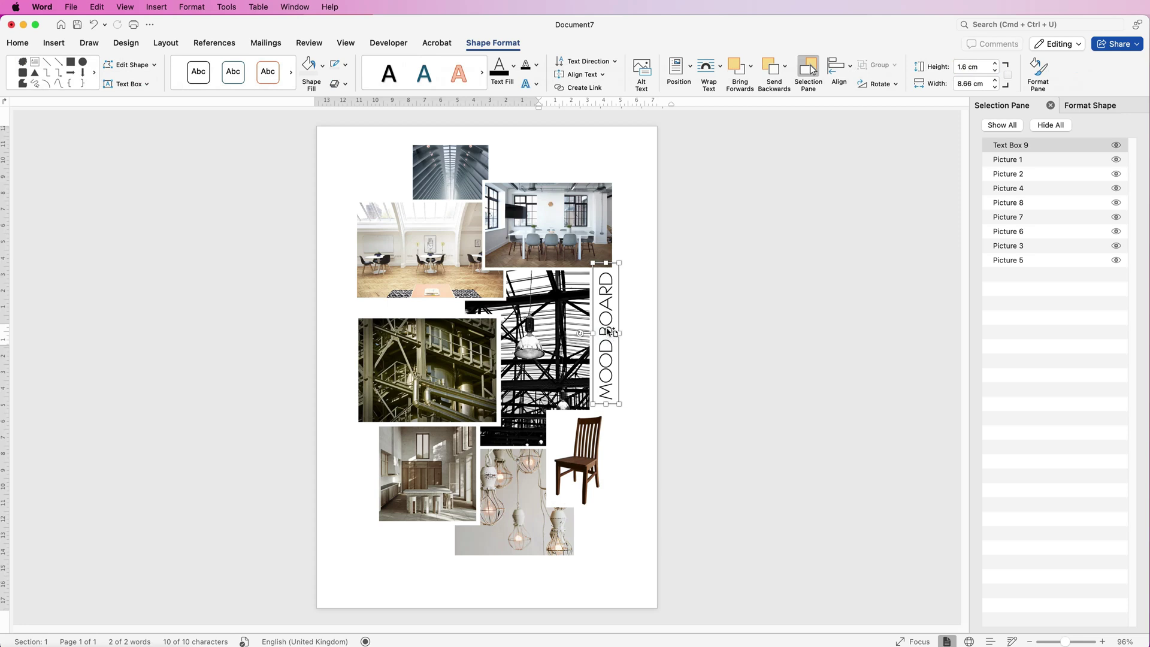
pyautogui.moveTo(610, 336); pyautogui.dragTo(329, 496)
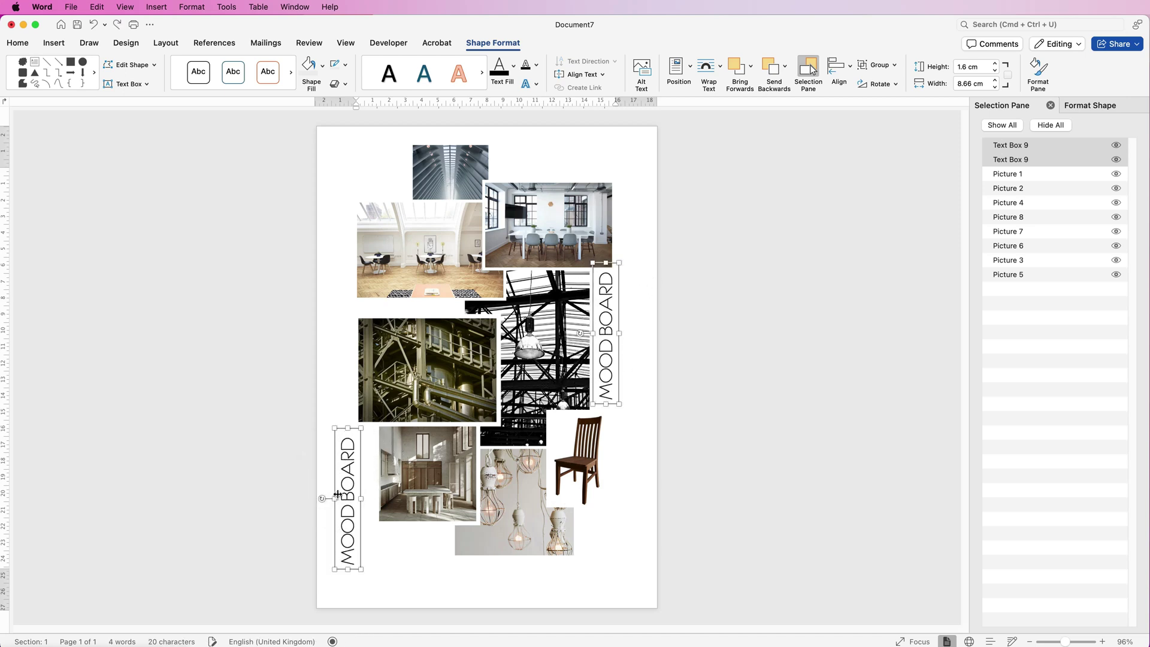
pyautogui.click(381, 546)
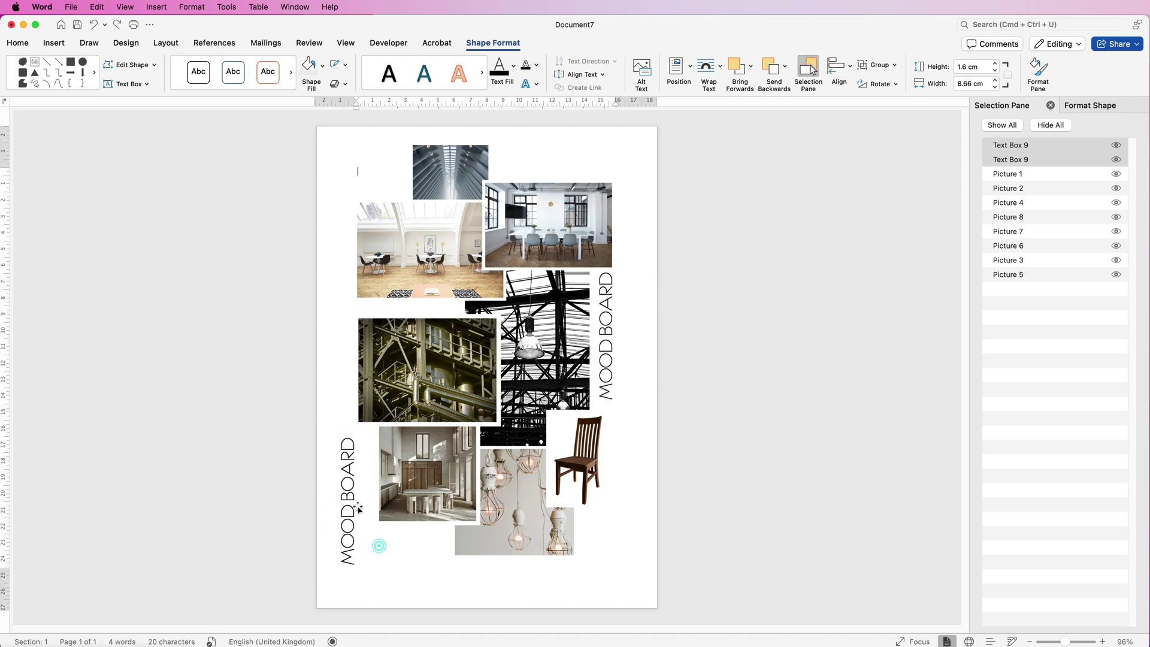
pyautogui.click(346, 497)
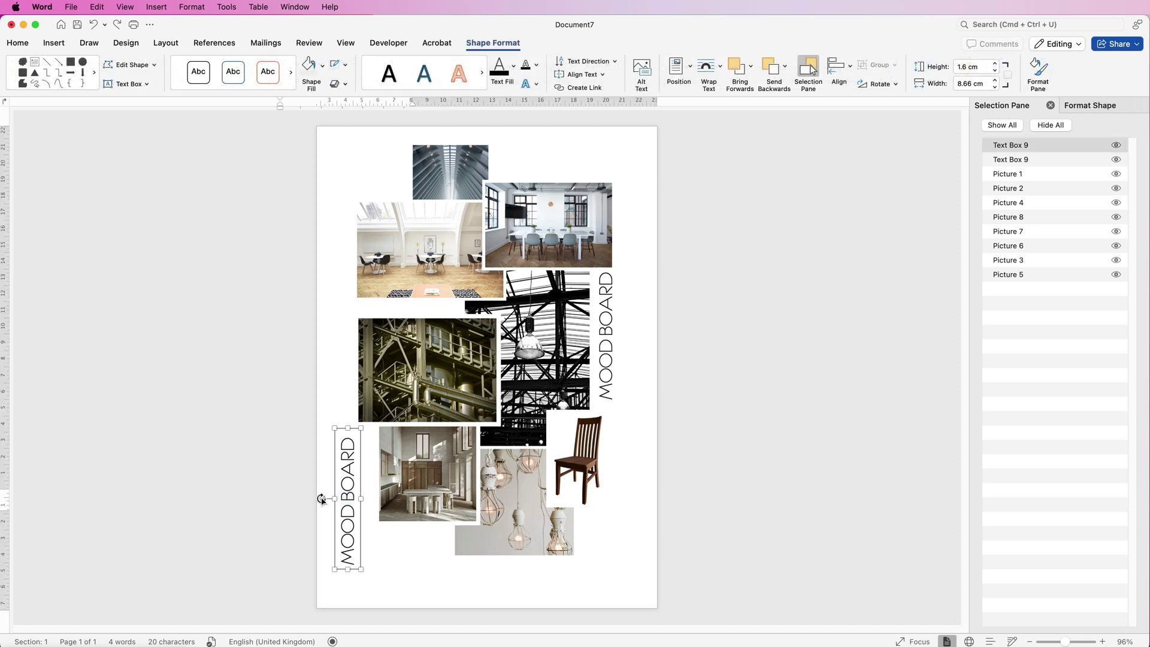
pyautogui.moveTo(322, 498); pyautogui.dragTo(348, 457)
pyautogui.moveTo(383, 515); pyautogui.dragTo(429, 582)
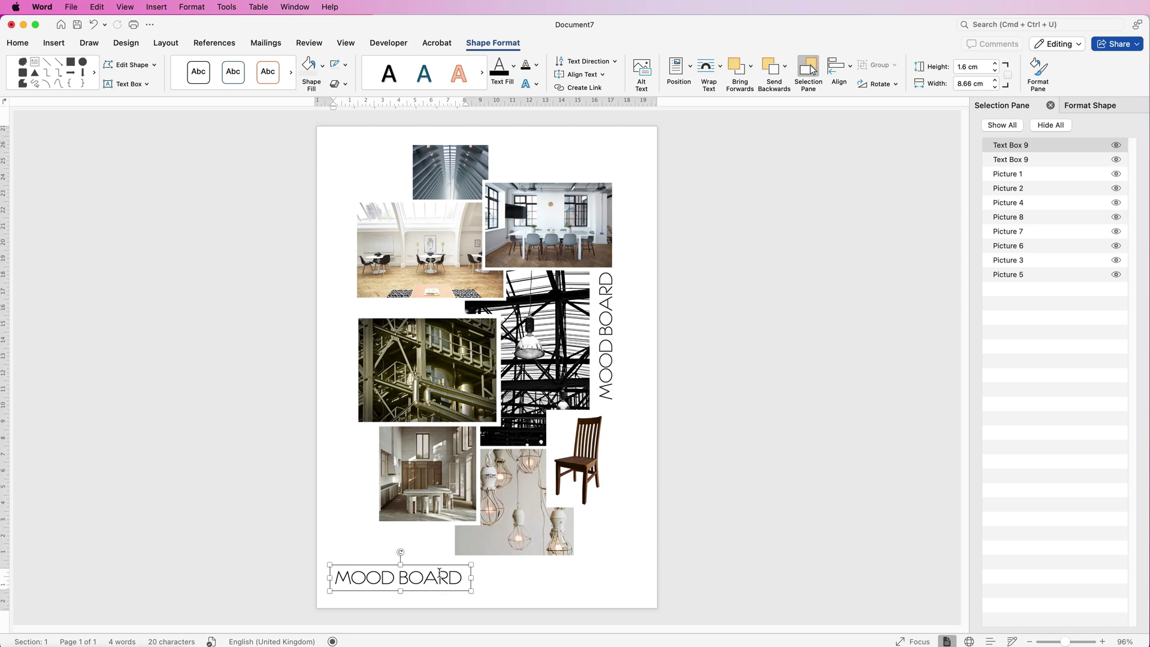
# Retype the copy as 'High ceilings' at 24 pt and duplicate the label to the right.
pyautogui.tripleClick(439, 574)
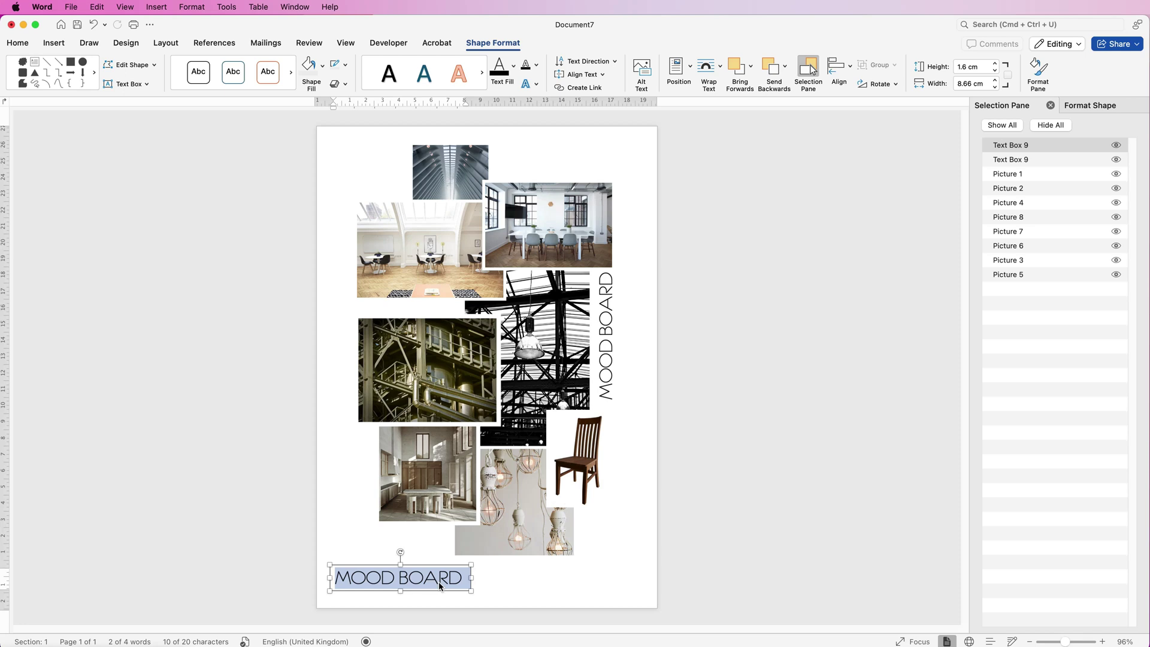
pyautogui.write('High ')
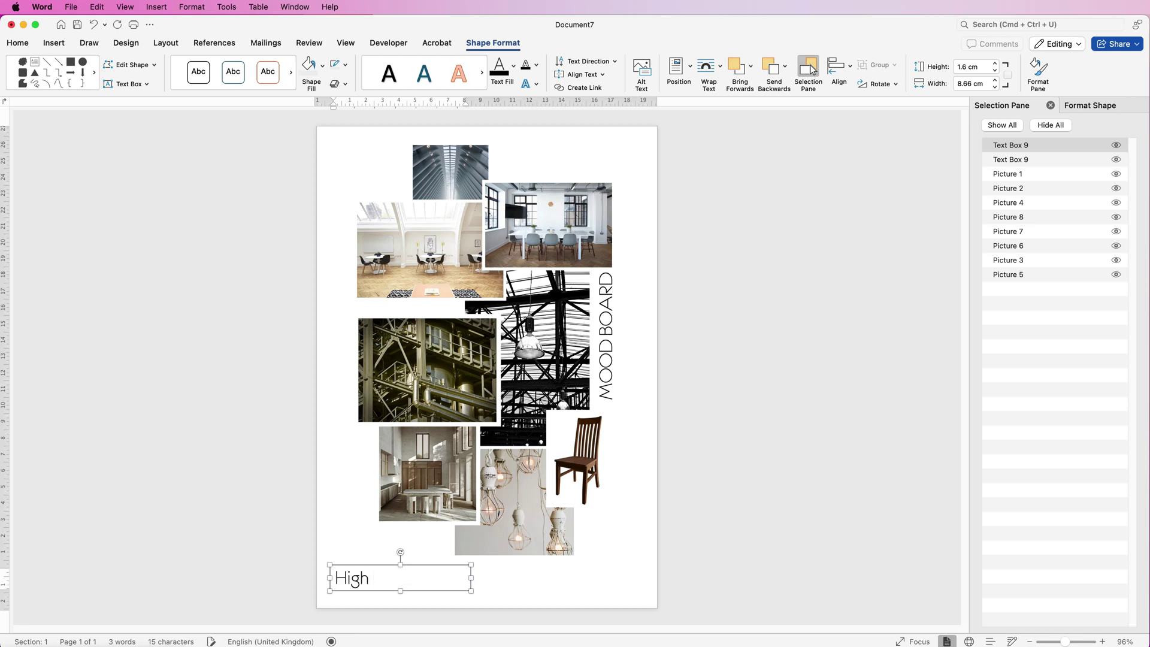
pyautogui.write('ceilings')
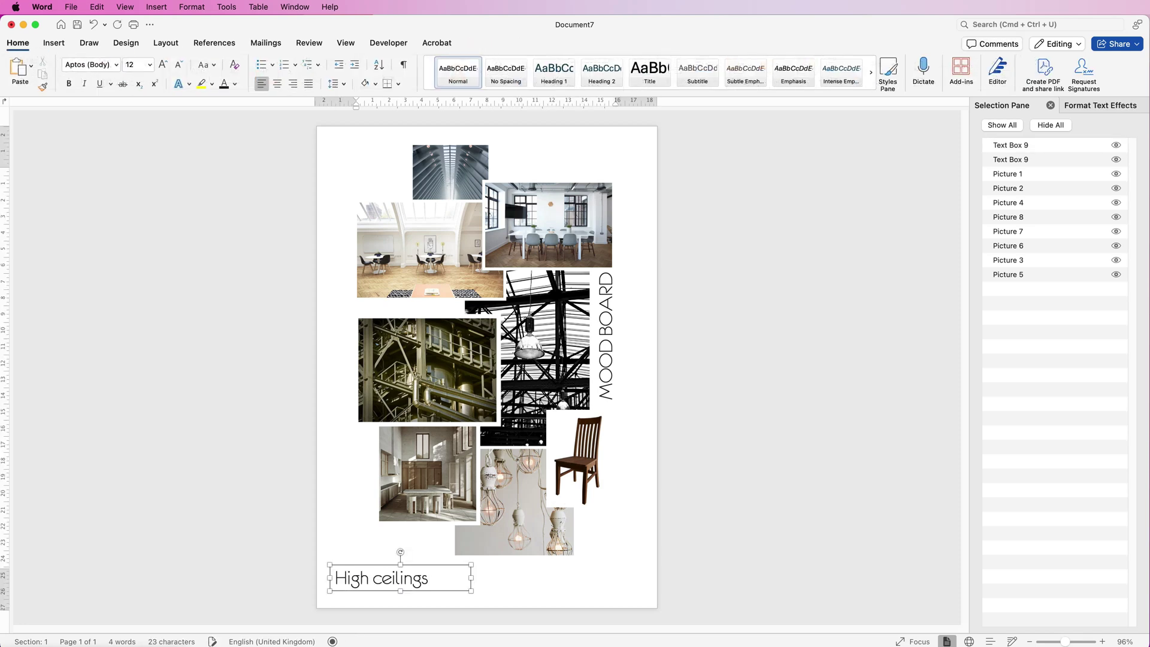
pyautogui.click(493, 43)
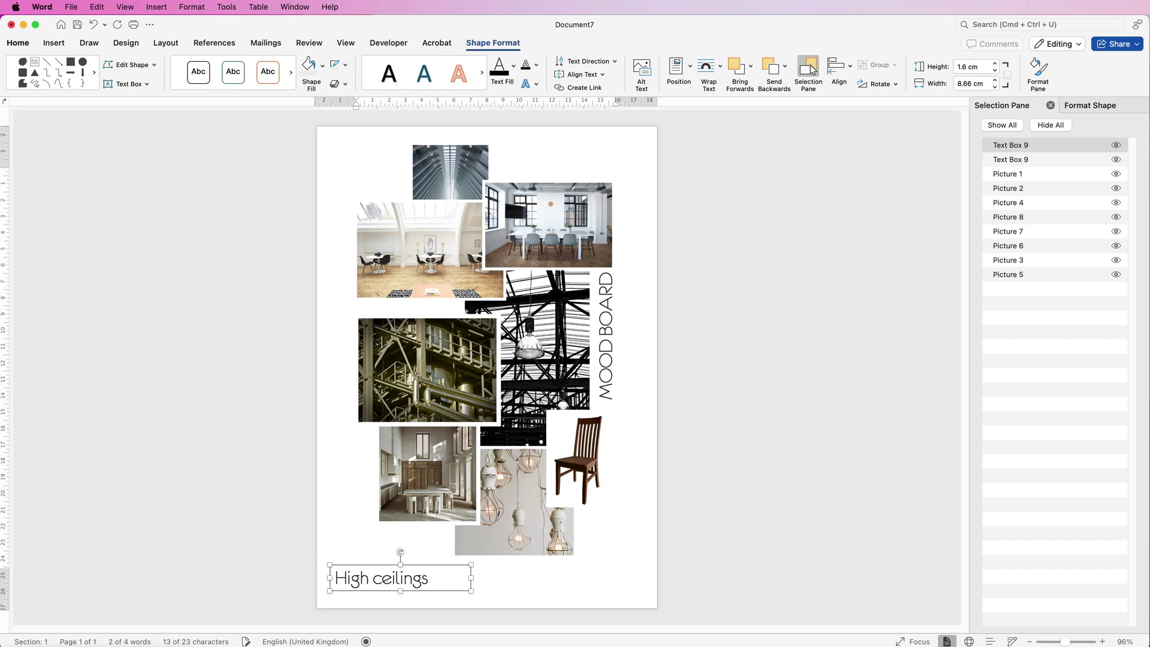
pyautogui.click(18, 43)
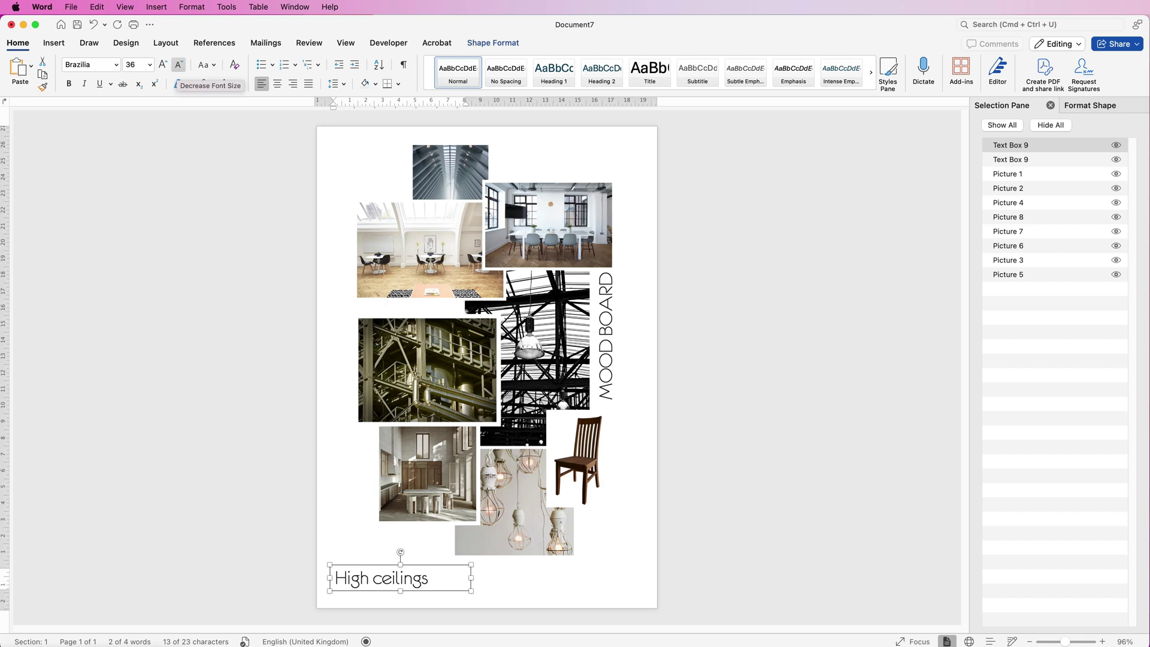
pyautogui.click(178, 64)
pyautogui.click(179, 64)
pyautogui.click(179, 65)
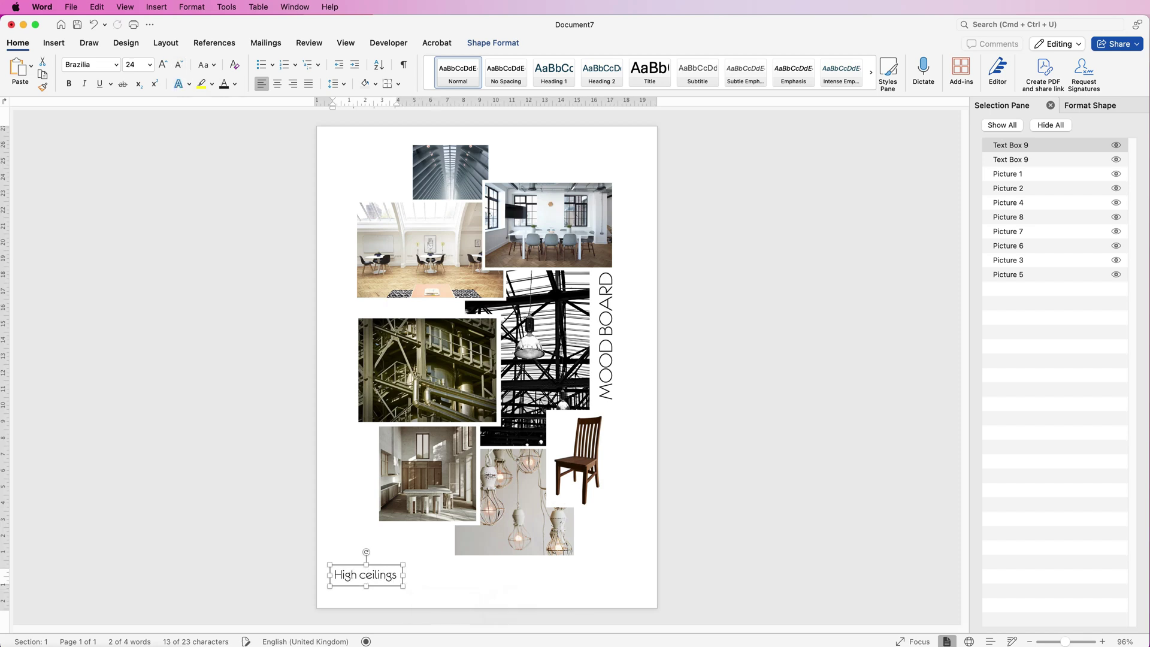
pyautogui.moveTo(366, 575); pyautogui.dragTo(590, 510)
# Place a High ceilings label by the kitchen photo and retype another as 'Exposed pipes' at 20 pt.
pyautogui.click(365, 574)
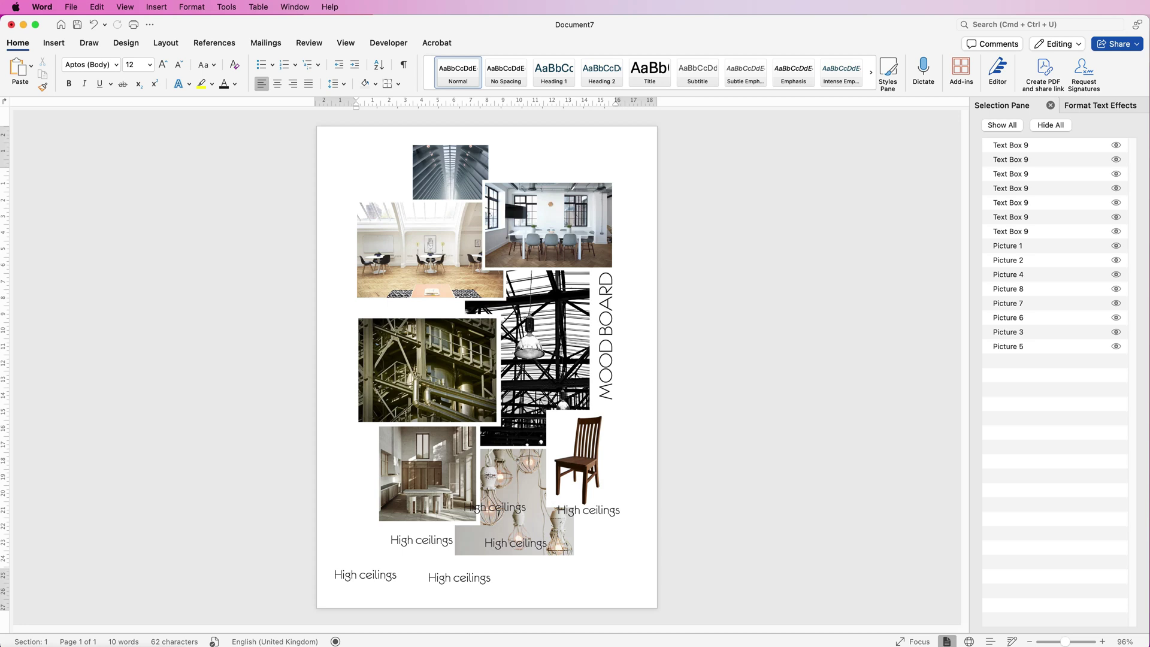
pyautogui.moveTo(365, 574); pyautogui.dragTo(363, 476)
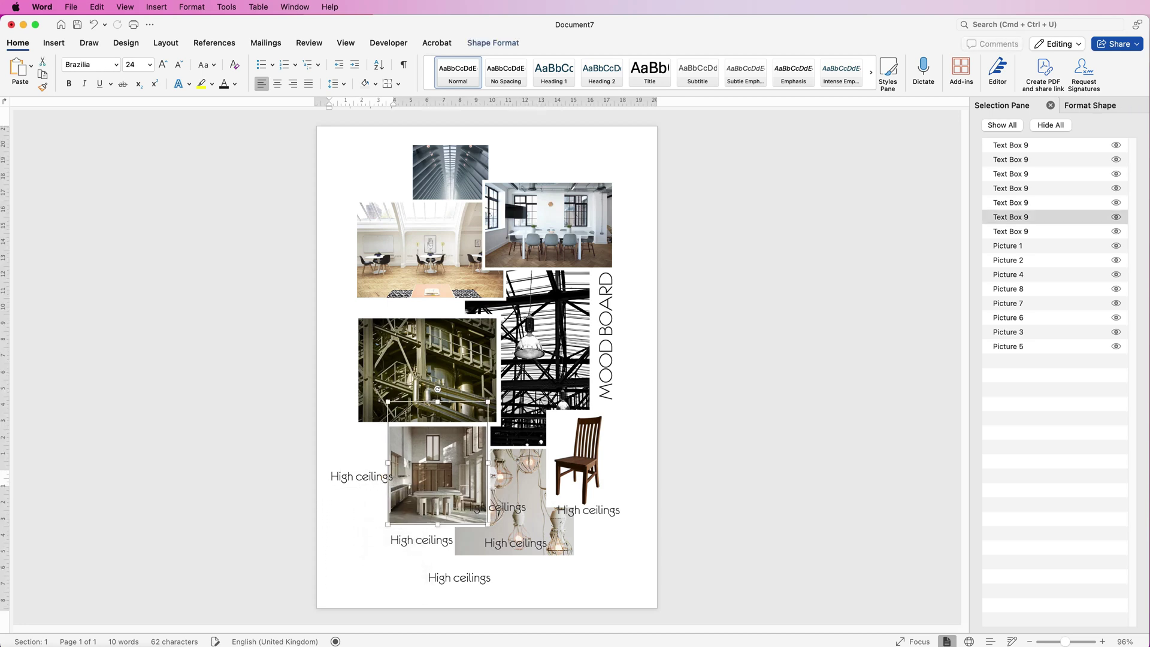
pyautogui.moveTo(593, 465); pyautogui.dragTo(599, 468)
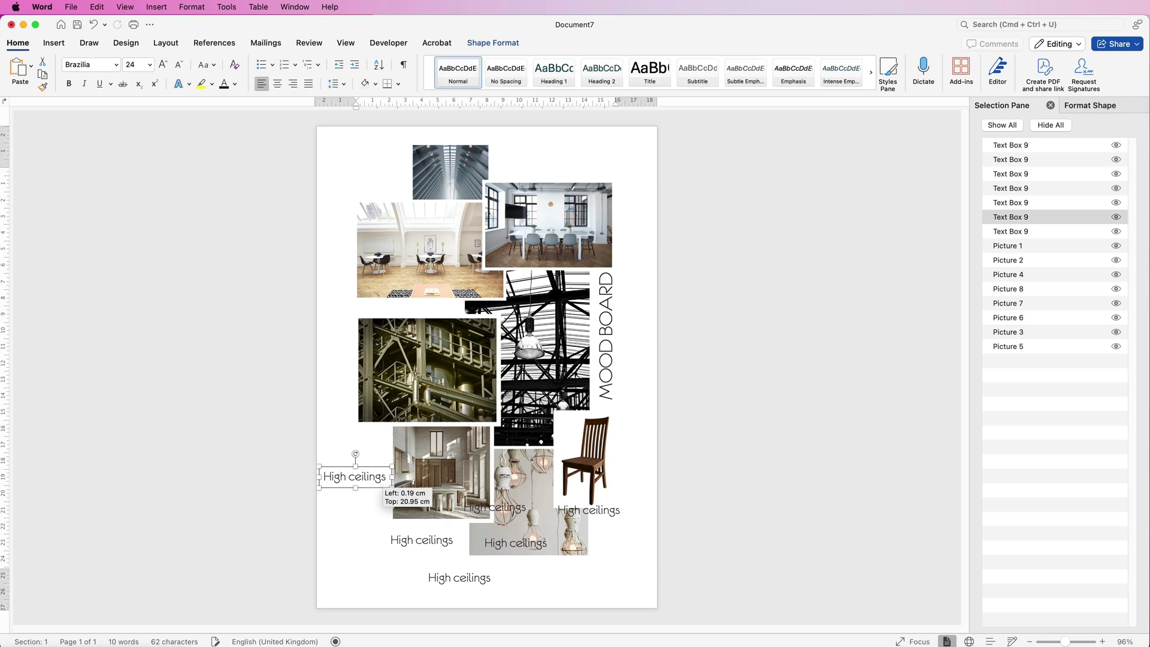
pyautogui.click(422, 540)
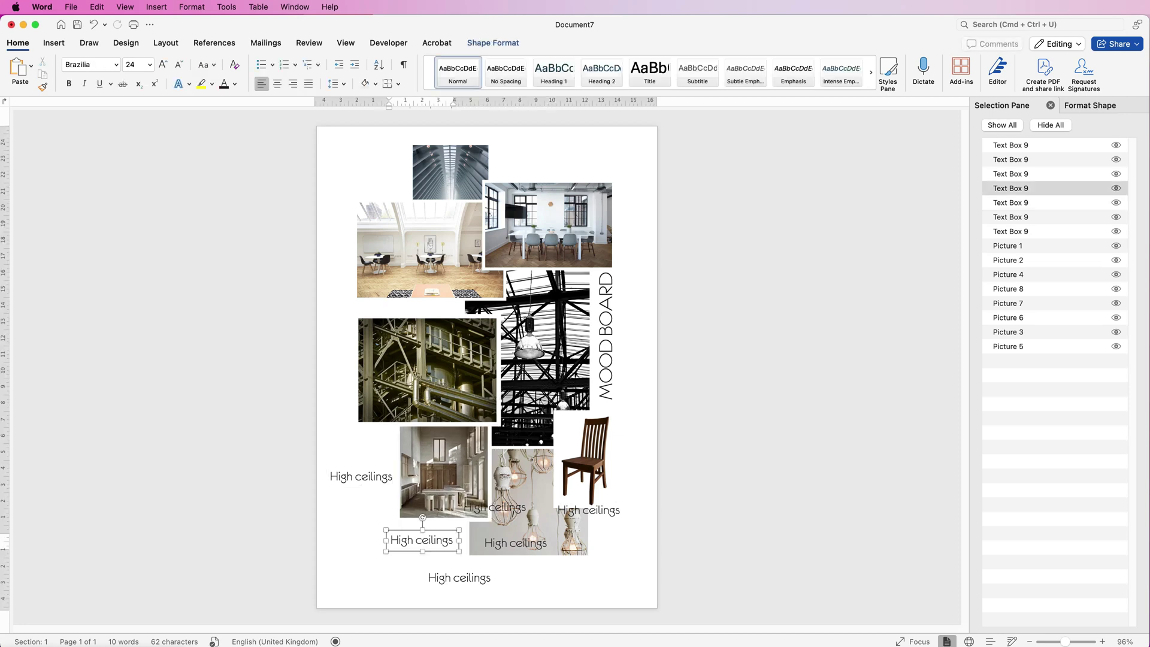
pyautogui.tripleClick(423, 540)
pyautogui.write('Exposed pipes')
pyautogui.click(187, 64)
pyautogui.click(187, 63)
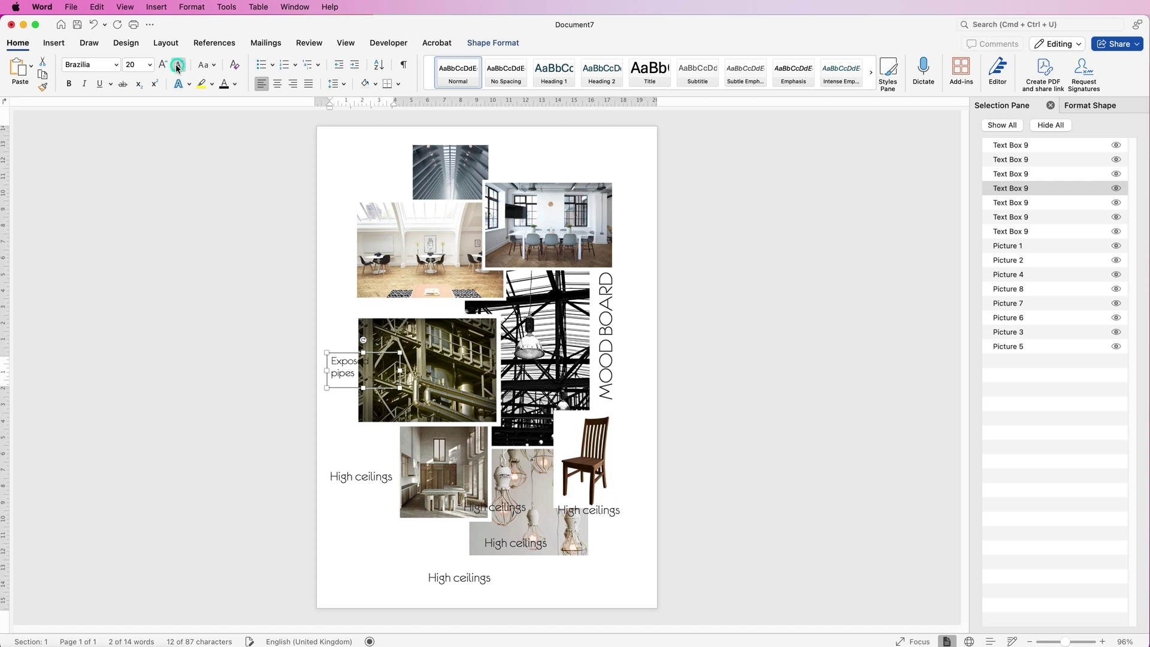
# Move a label beside the roof photo as 'Roof lighting' and relabel the lamp photo's label 'Rustic'.
pyautogui.moveTo(460, 577); pyautogui.dragTo(372, 161)
pyautogui.tripleClick(374, 161)
pyautogui.write('Roof lighting')
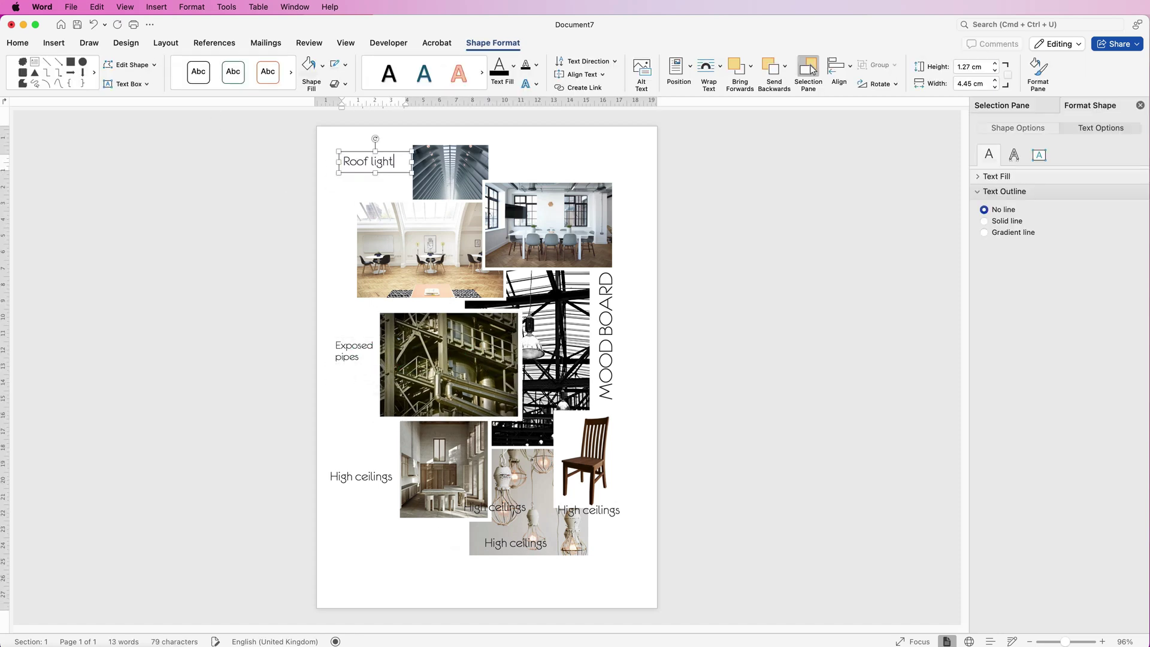
pyautogui.click(17, 42)
pyautogui.click(495, 506)
pyautogui.write('Rustic')
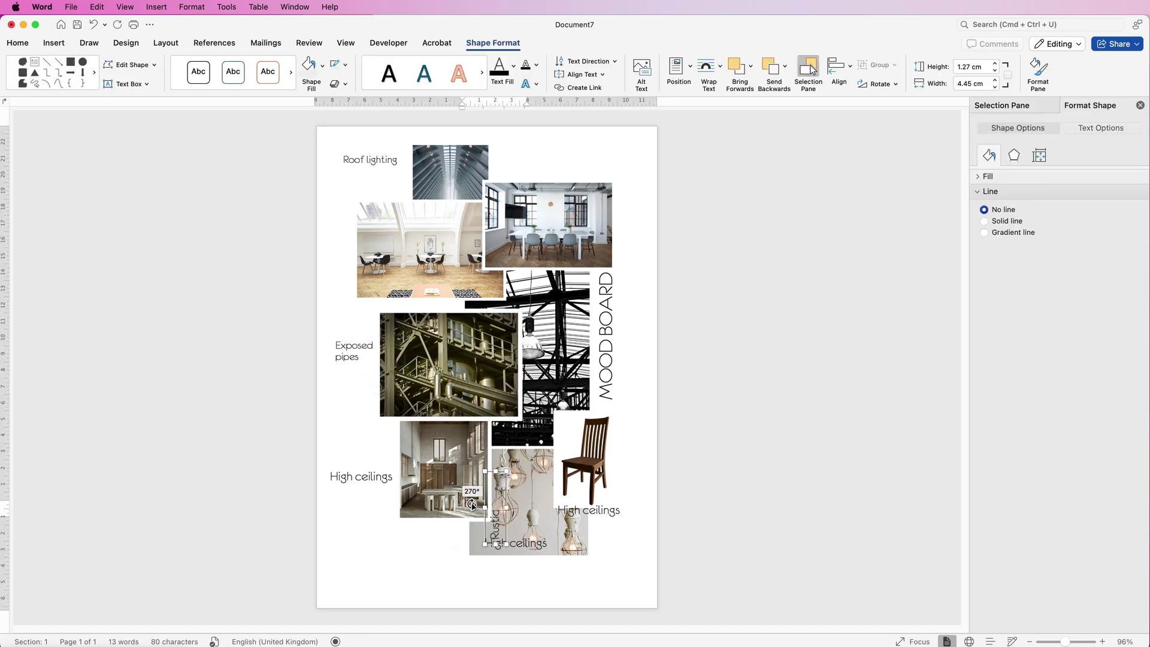
# Relabel copies 'Natural Light' by the dining-room photo and 'INDUSTRIAL' below the bright interior photo.
pyautogui.moveTo(514, 547); pyautogui.dragTo(532, 170)
pyautogui.tripleClick(532, 170)
pyautogui.write('Natural Light')
pyautogui.tripleClick(365, 576)
pyautogui.write('INDUSTRIAL')
pyautogui.moveTo(589, 510); pyautogui.dragTo(405, 314)
pyautogui.click(307, 178)
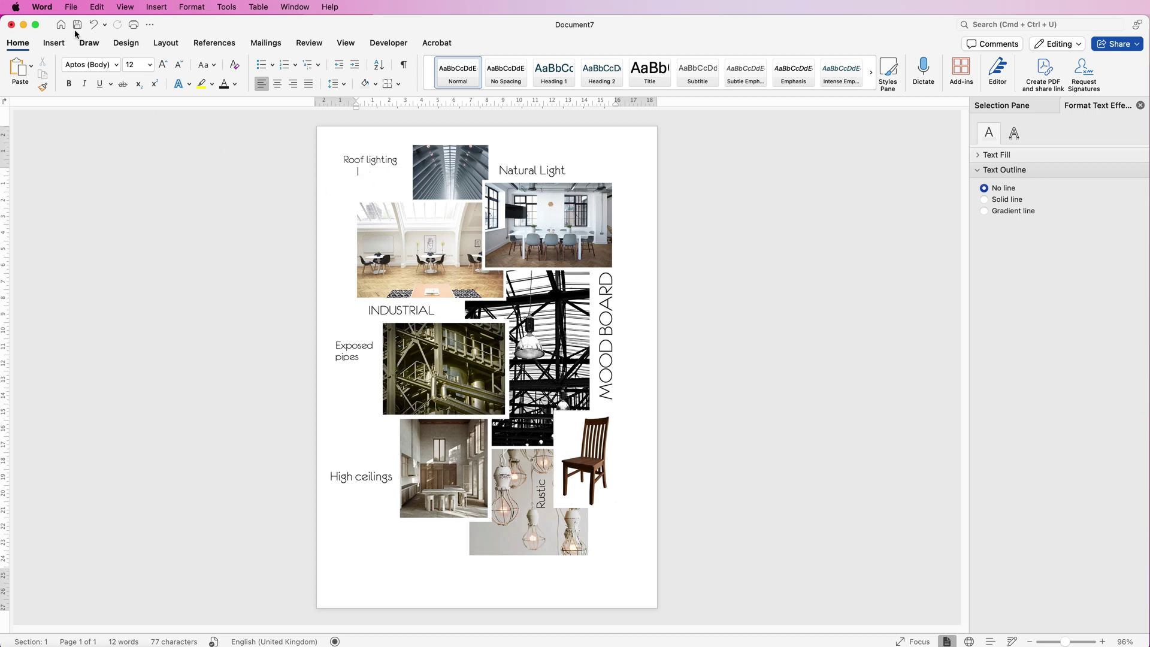
# Insert a curved arrow icon found by searching the icon library for 'AR'.
pyautogui.click(54, 42)
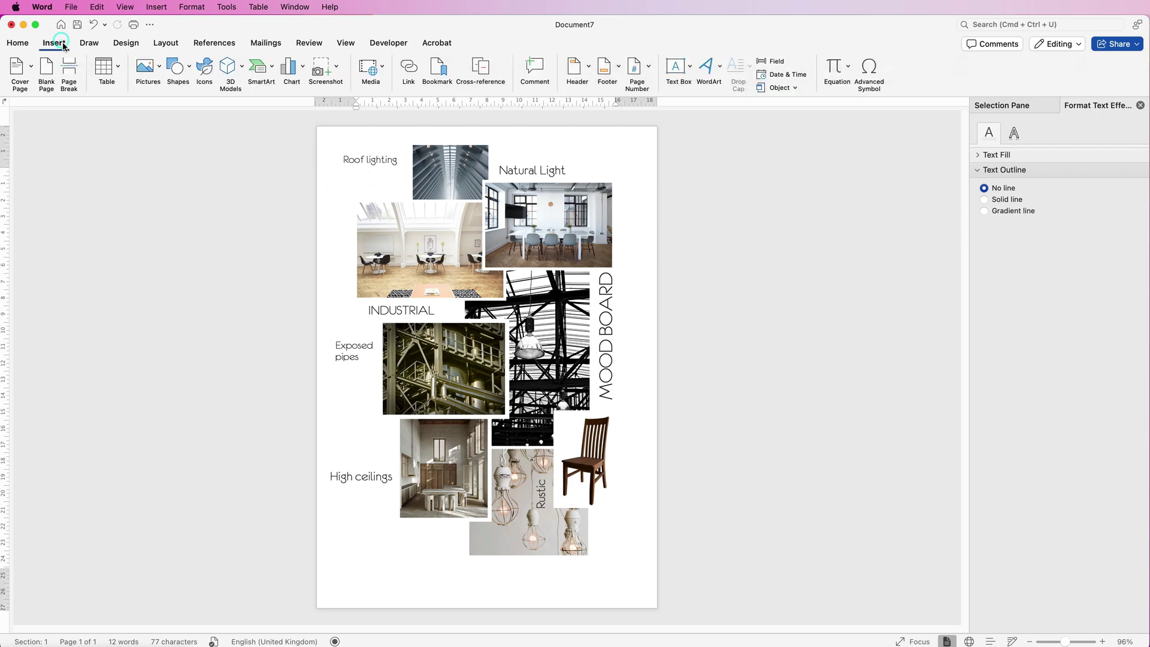
pyautogui.click(205, 71)
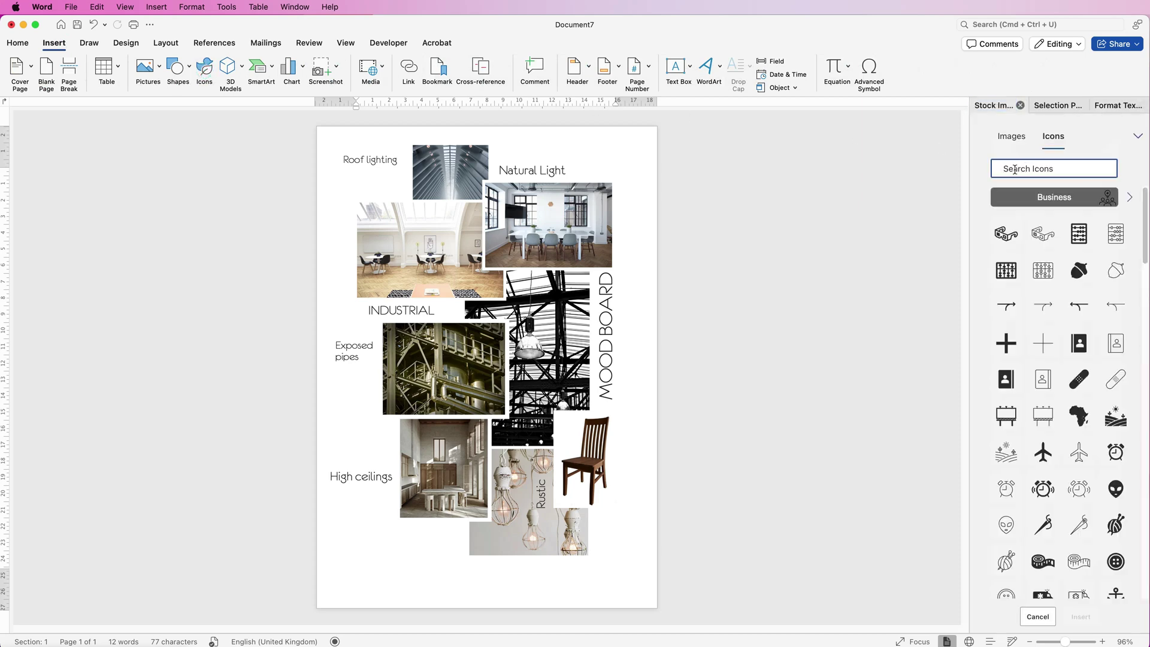
pyautogui.write('ARROW')
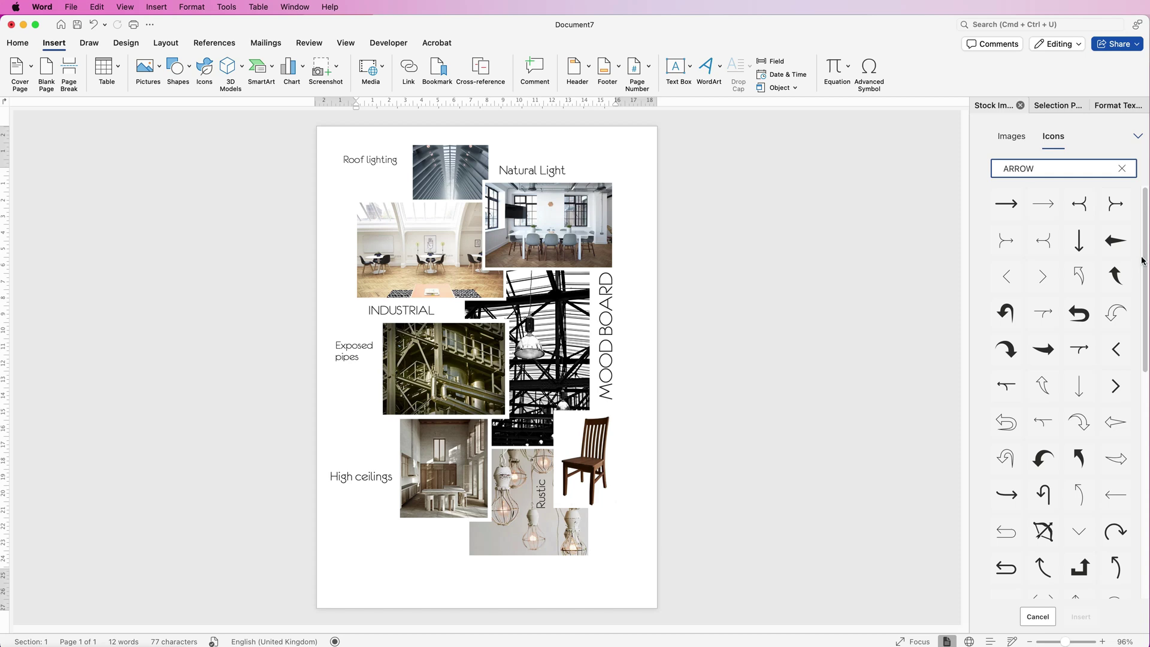
pyautogui.moveTo(1145, 264); pyautogui.dragTo(1145, 537)
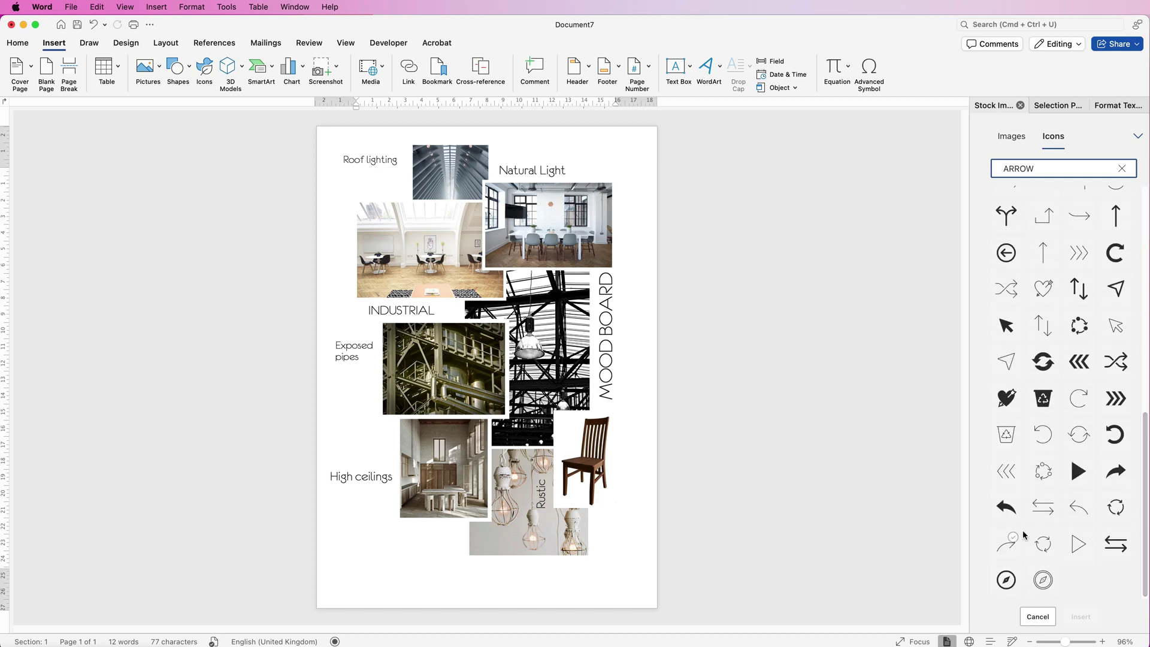
pyautogui.click(1082, 505)
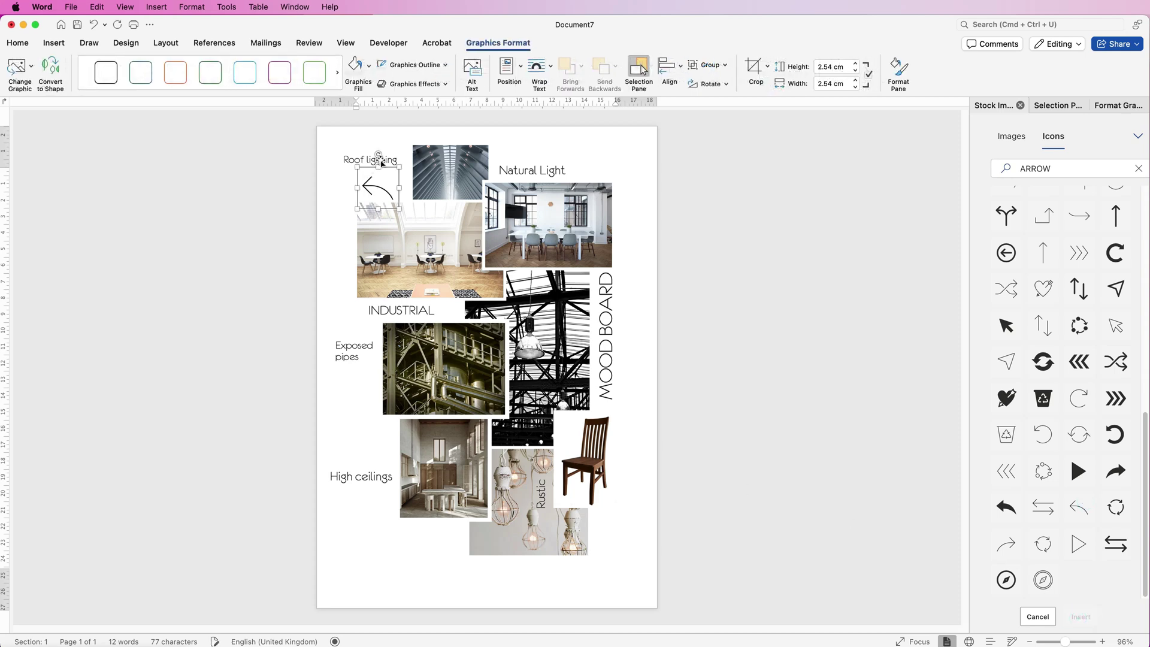
# Flip the arrow toward Roof lighting, set it In Front of Text, and resize it to 2.16 cm.
pyautogui.moveTo(392, 154); pyautogui.dragTo(377, 247)
pyautogui.moveTo(382, 191); pyautogui.dragTo(365, 180)
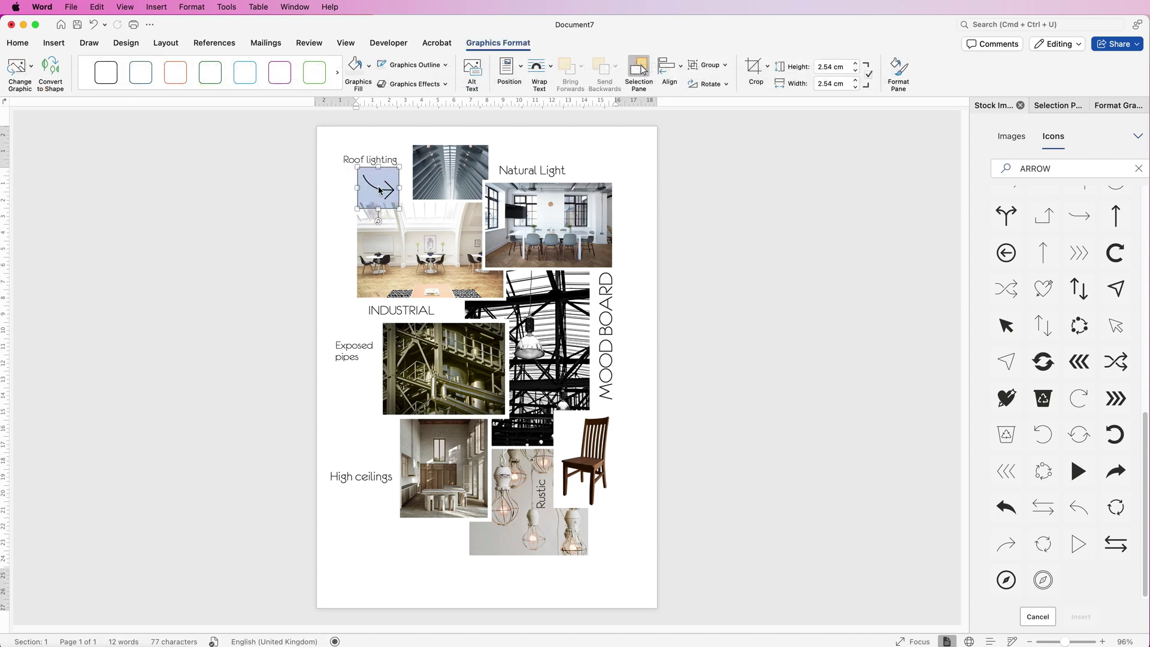
pyautogui.click(552, 70)
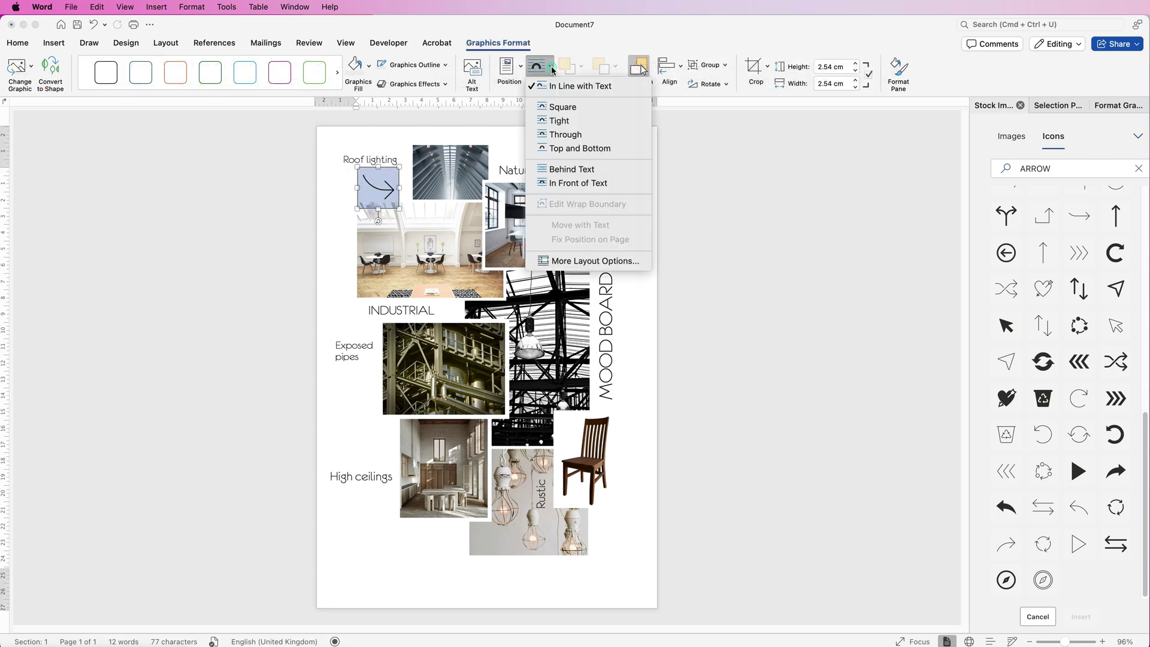
pyautogui.click(552, 182)
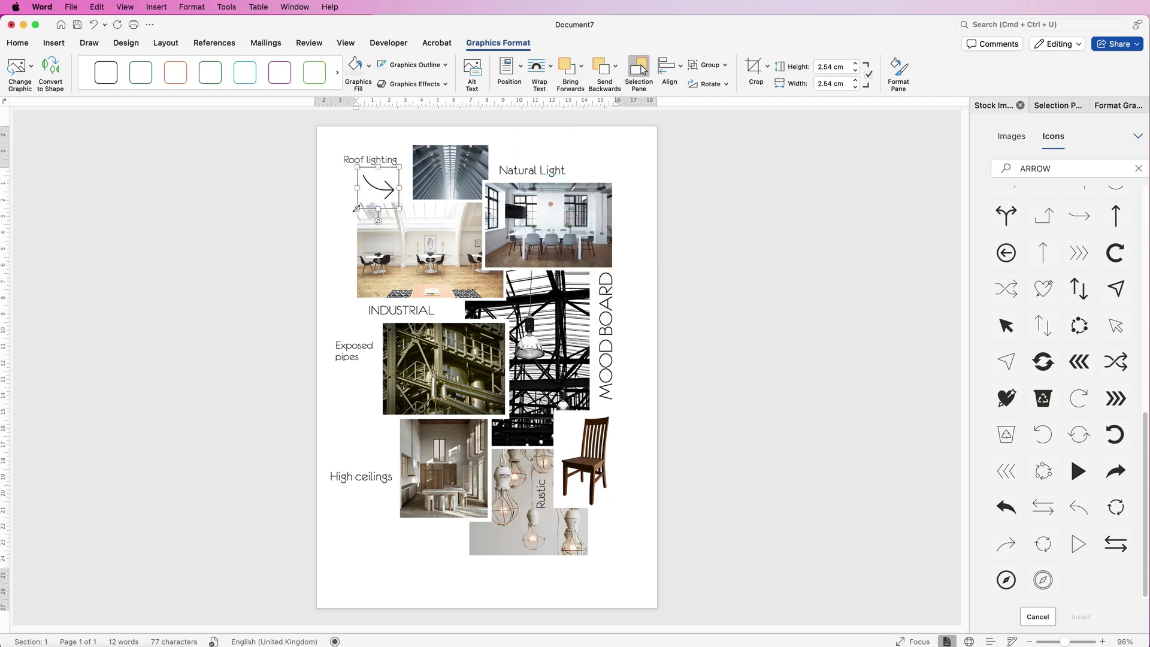
pyautogui.moveTo(356, 208); pyautogui.dragTo(400, 185)
pyautogui.click(389, 187)
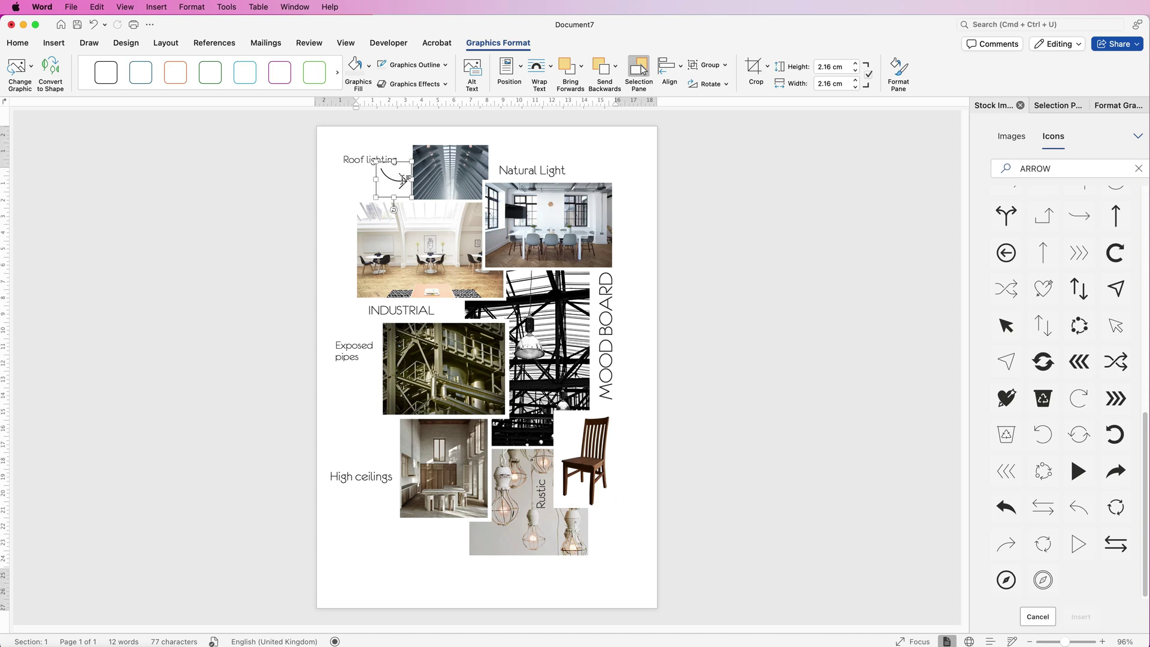
# Copy the arrow beside the Exposed pipes and High ceilings labels.
pyautogui.moveTo(387, 185); pyautogui.dragTo(380, 373)
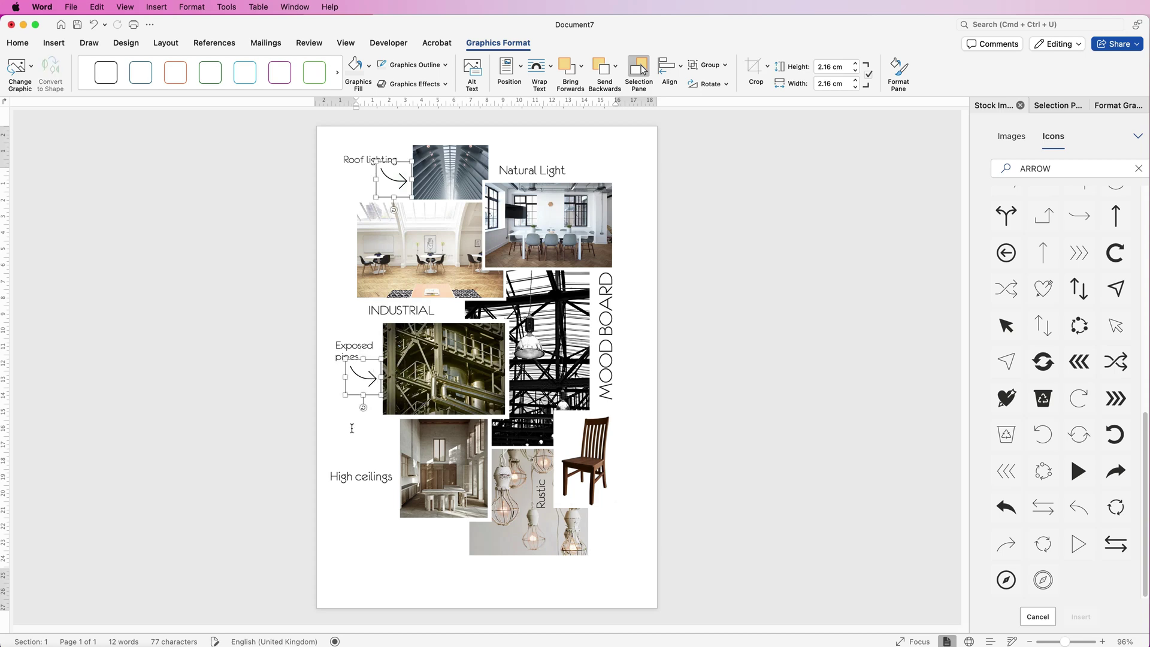
pyautogui.click(348, 424)
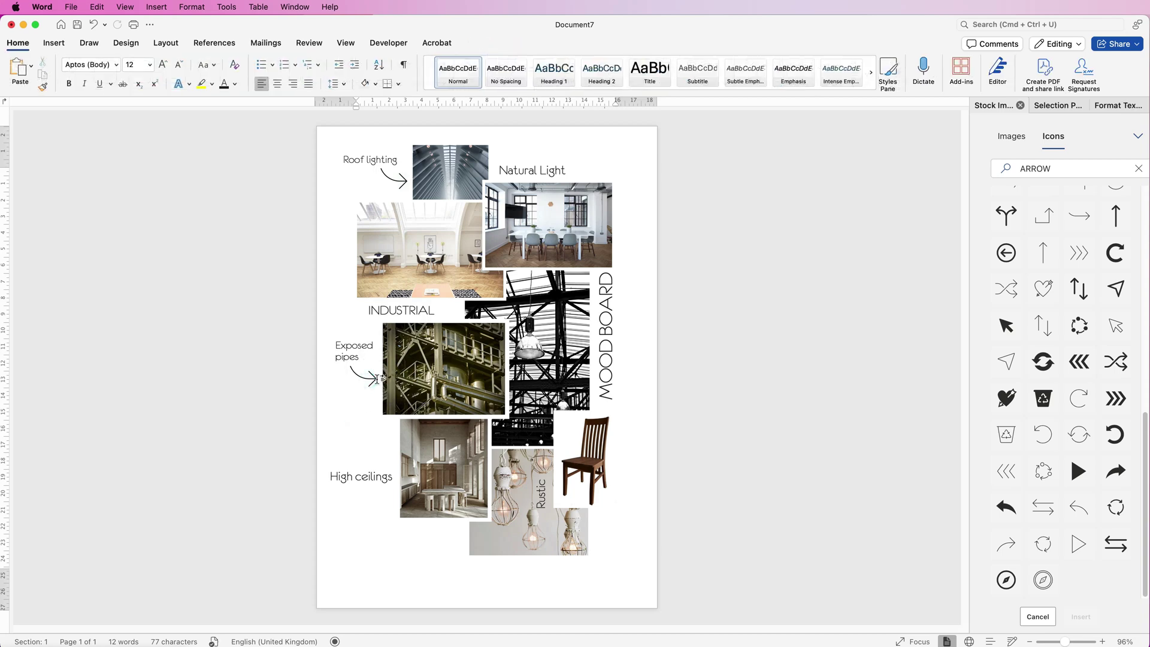
pyautogui.click(373, 379)
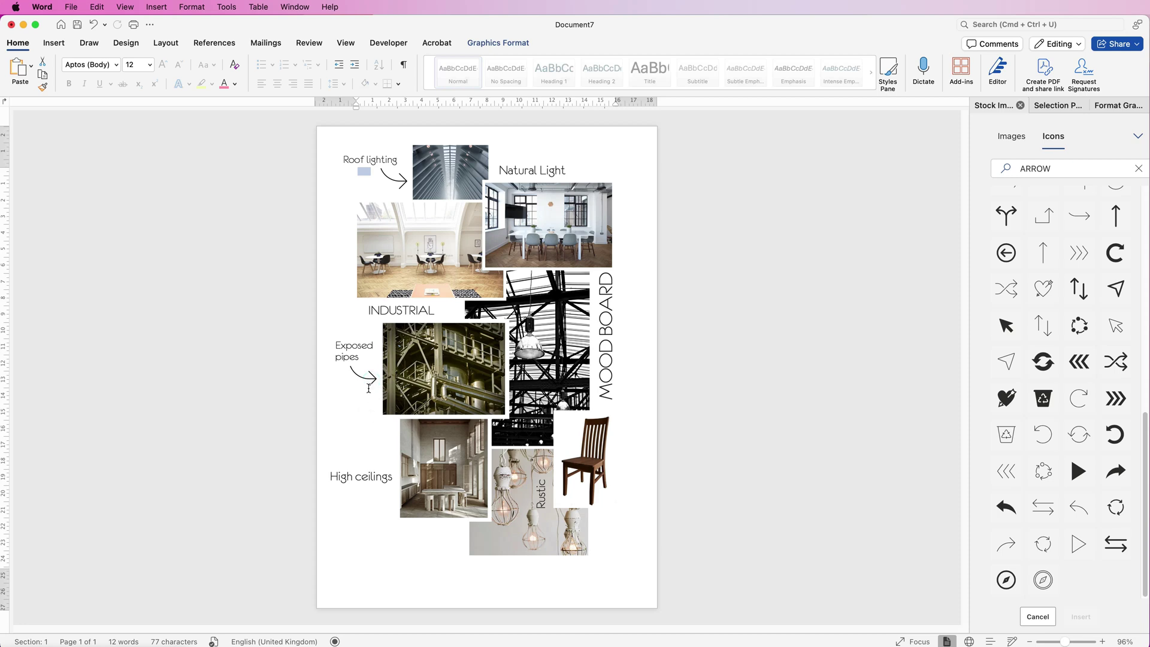
pyautogui.moveTo(363, 400); pyautogui.dragTo(380, 496)
pyautogui.click(424, 566)
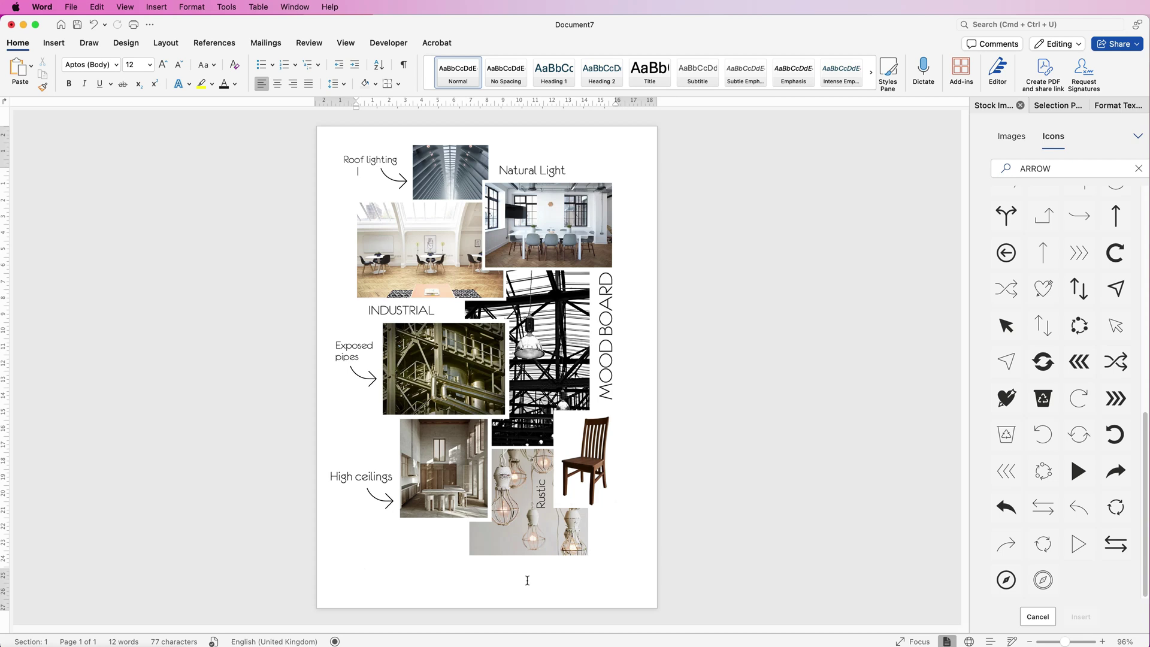
# Draw a 1.91 cm oval circle at the page's bottom-left and give it No Outline.
pyautogui.click(75, 45)
pyautogui.click(189, 73)
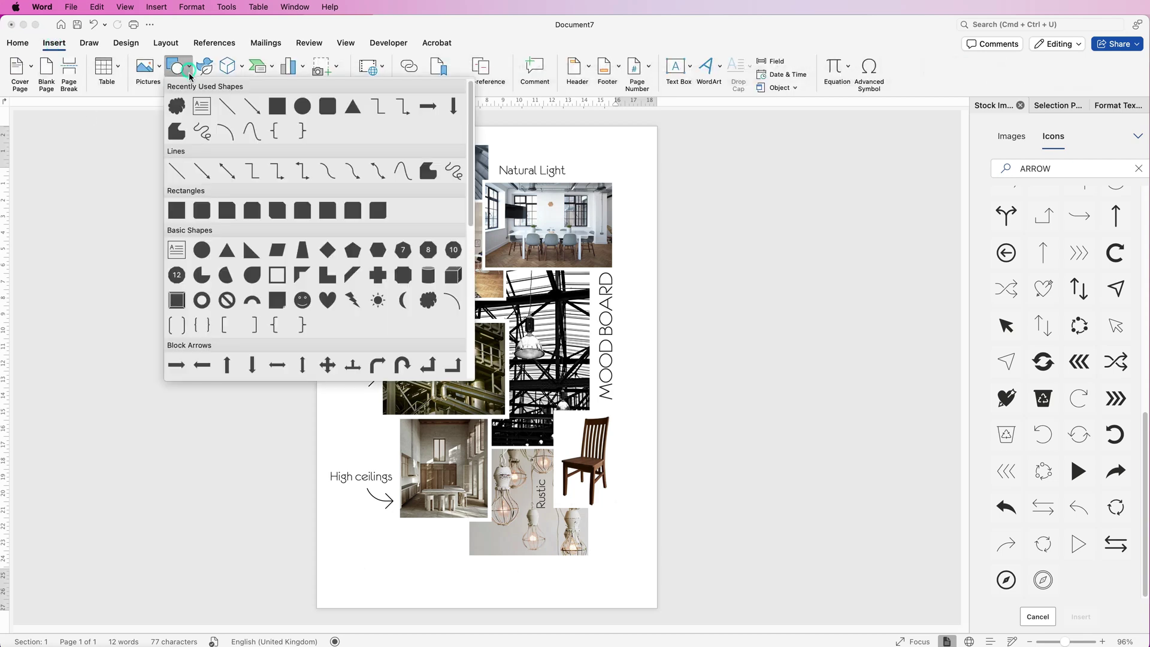
pyautogui.click(201, 251)
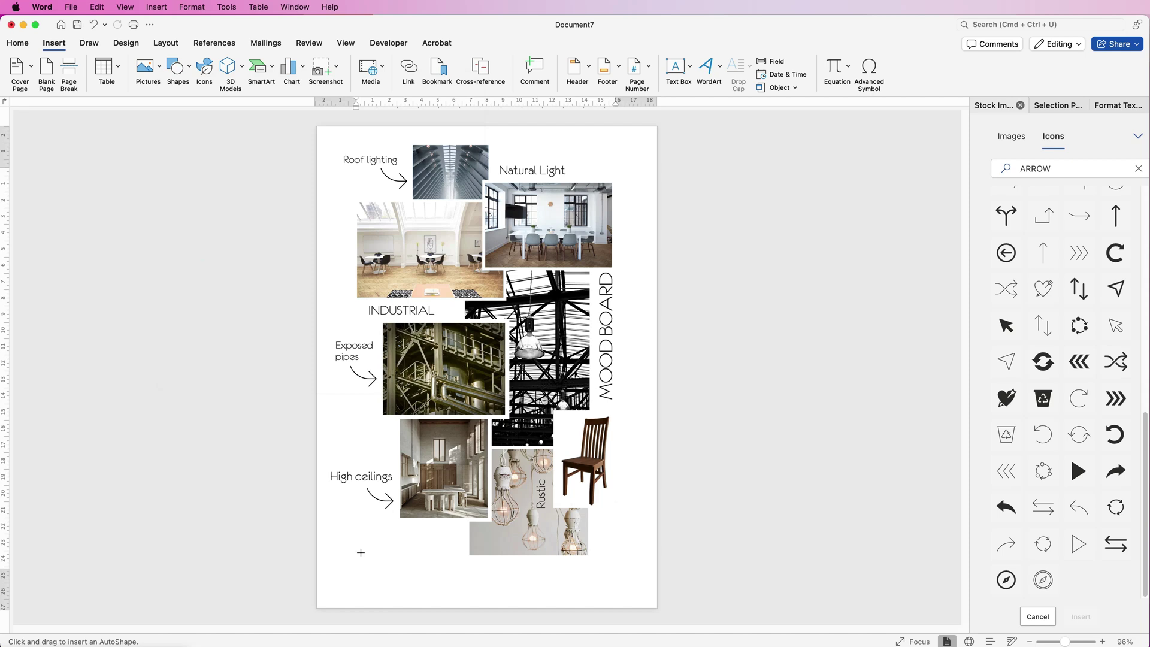
pyautogui.moveTo(353, 554); pyautogui.dragTo(392, 595)
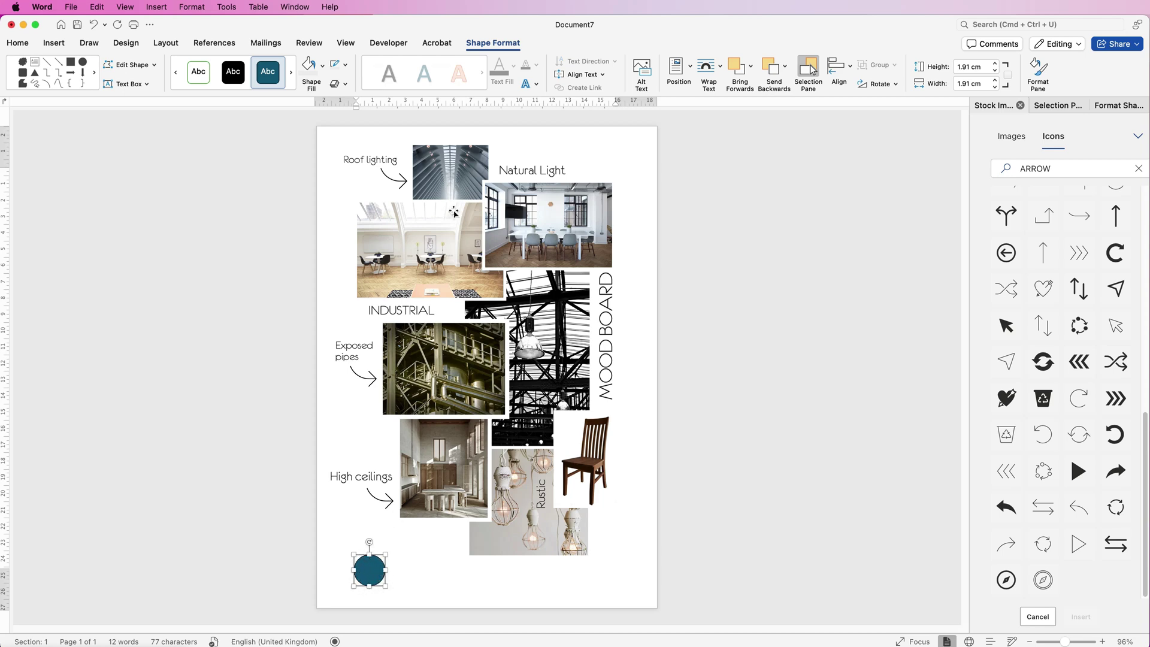
pyautogui.click(345, 65)
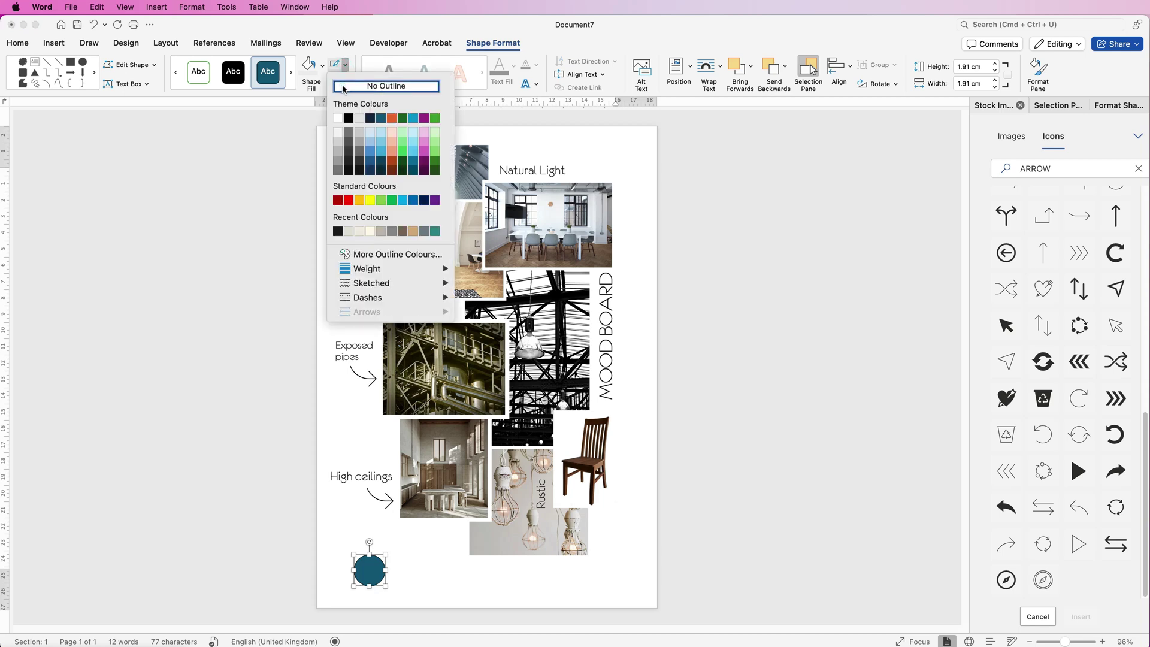
pyautogui.click(344, 88)
pyautogui.click(323, 68)
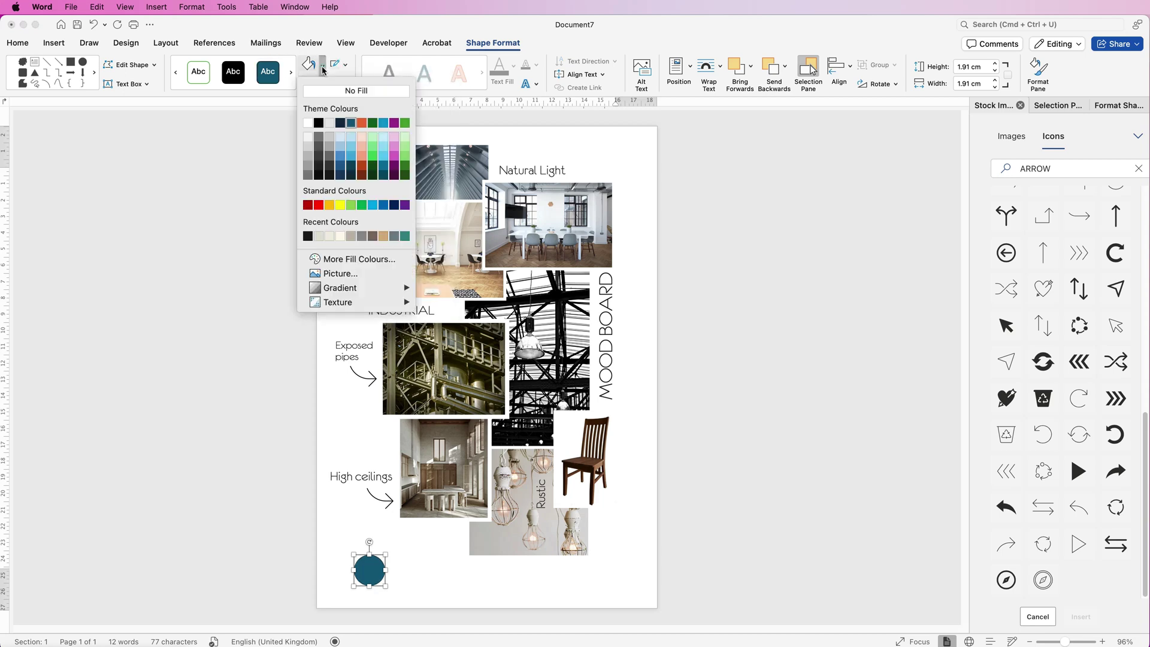
# Fill the circle with a grey-blue taken by eyedropper from the Natural Light photo.
pyautogui.click(342, 261)
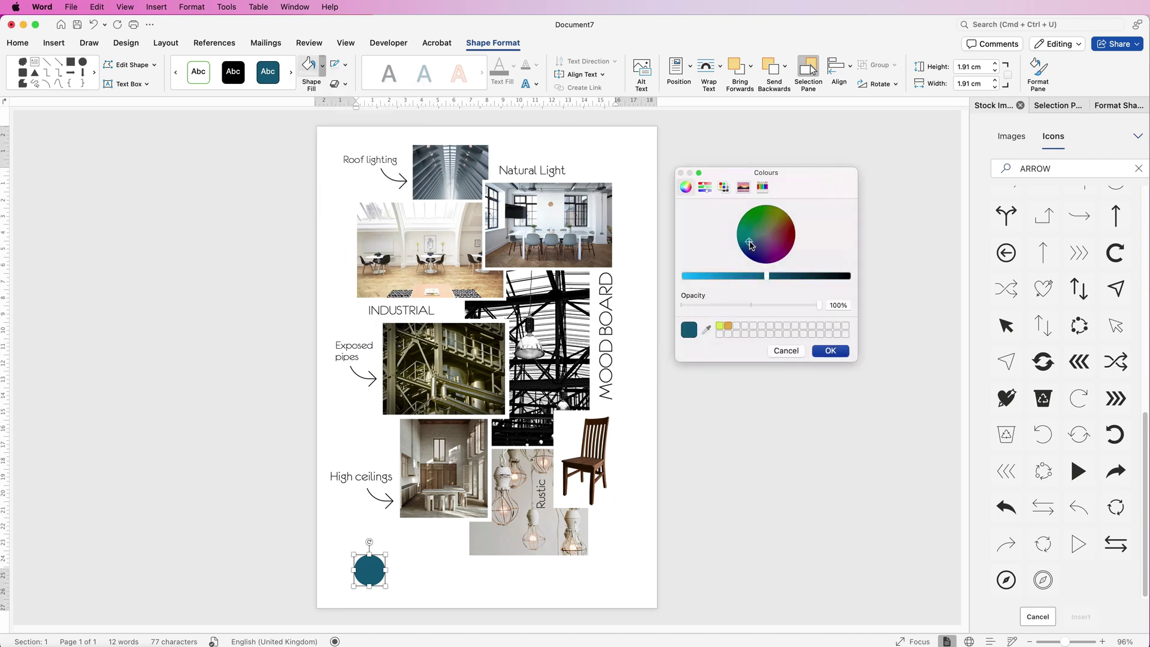
pyautogui.moveTo(767, 278); pyautogui.dragTo(696, 281)
pyautogui.moveTo(750, 246)
pyautogui.mouseDown()
pyautogui.moveTo(761, 231)
pyautogui.moveTo(774, 250)
pyautogui.moveTo(753, 250)
pyautogui.moveTo(758, 236)
pyautogui.mouseUp()
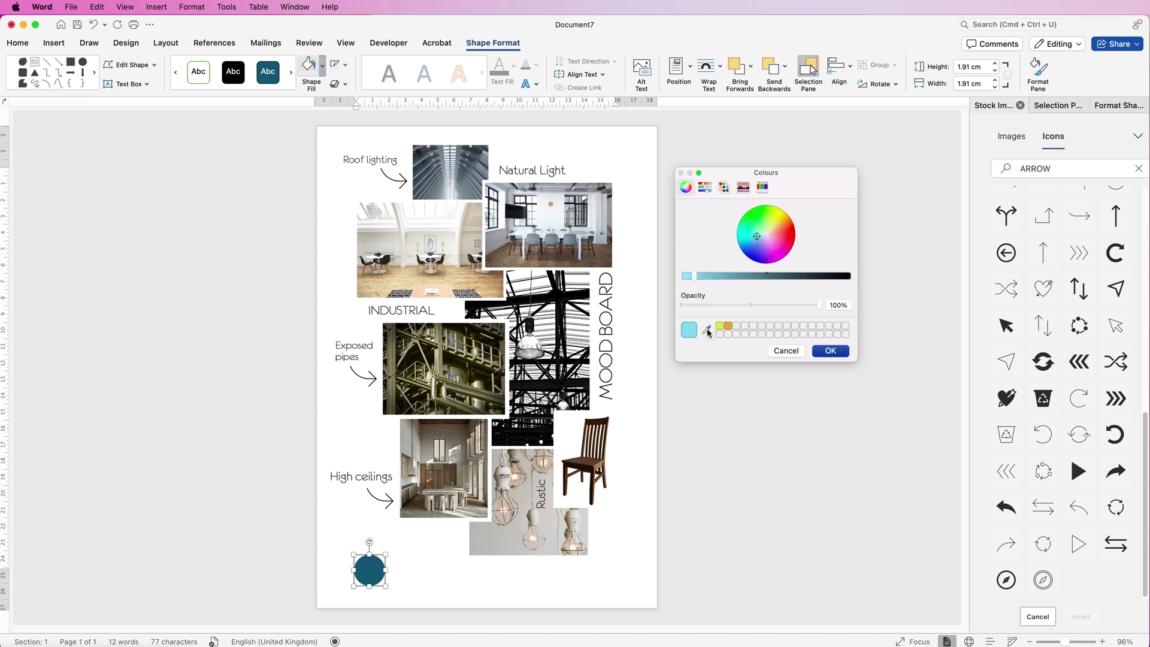
pyautogui.click(707, 330)
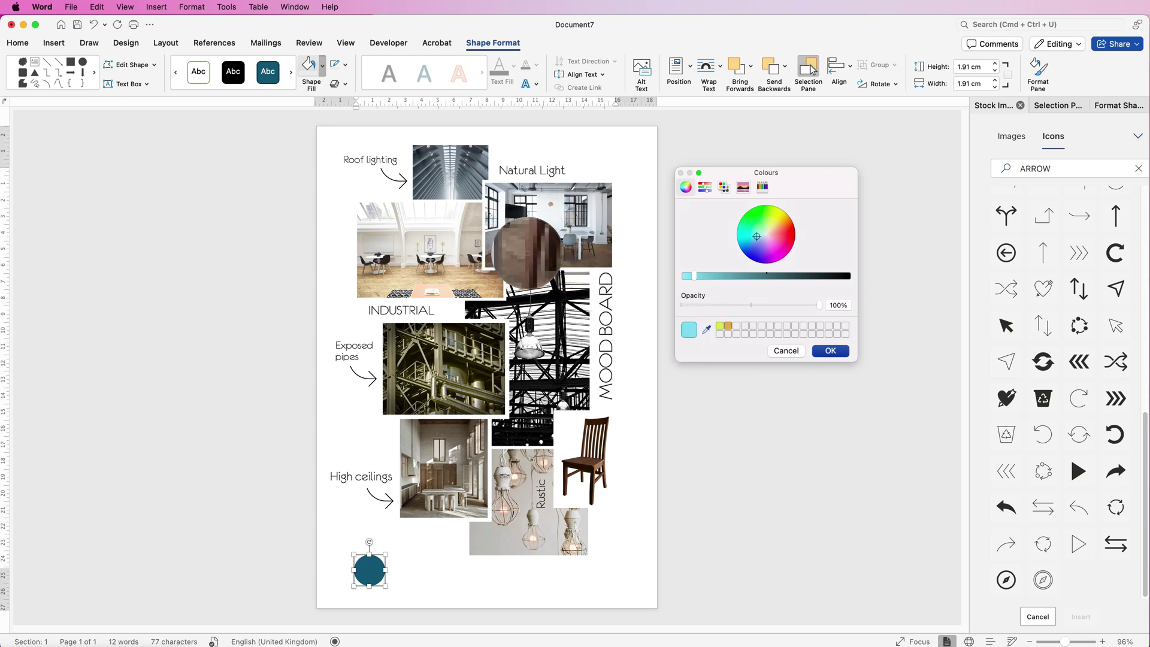
pyautogui.click(533, 244)
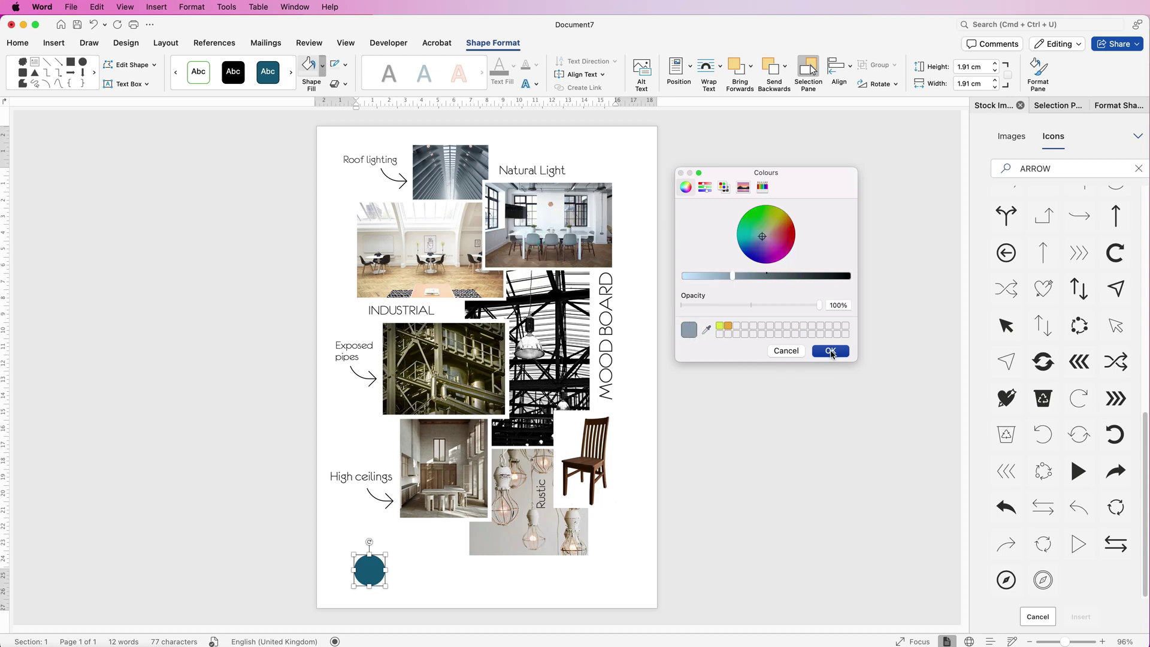
pyautogui.click(831, 352)
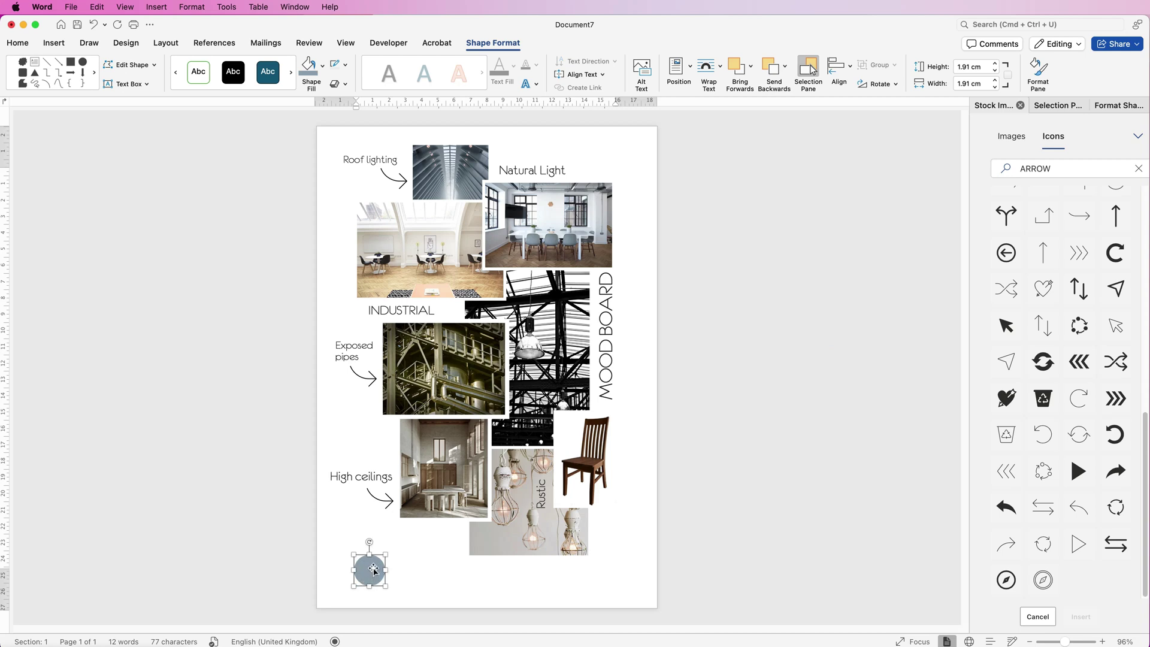
# Duplicate the circle into a row of six and select all of them.
pyautogui.moveTo(369, 571); pyautogui.dragTo(533, 575)
pyautogui.moveTo(533, 575); pyautogui.dragTo(570, 576)
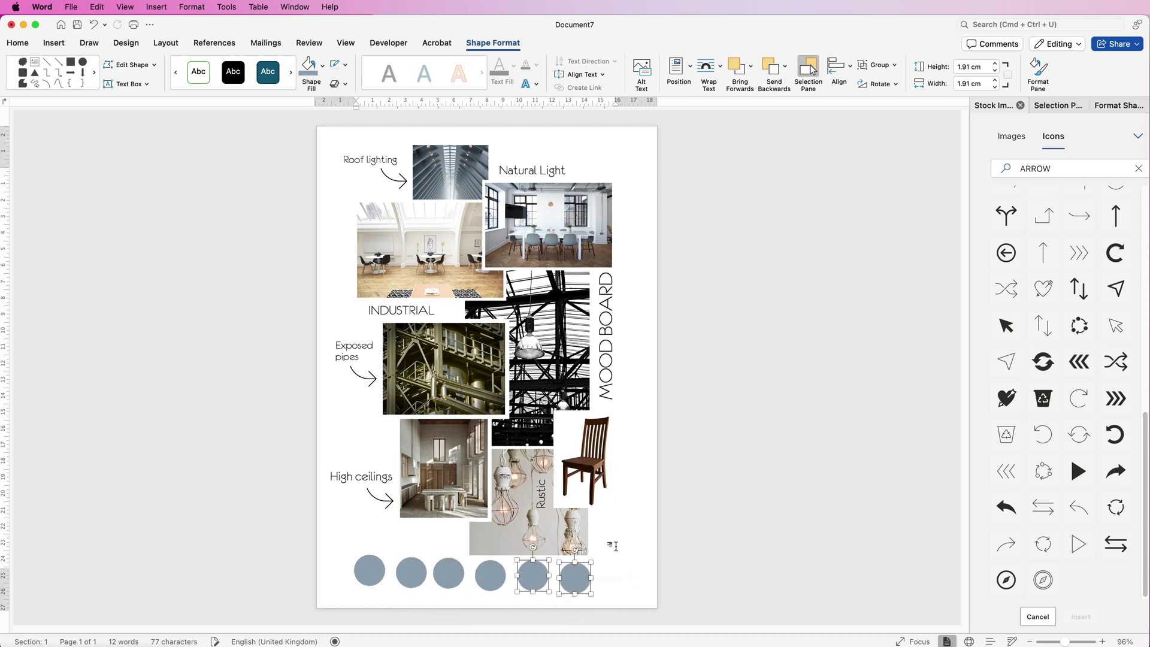
pyautogui.press('Escape')
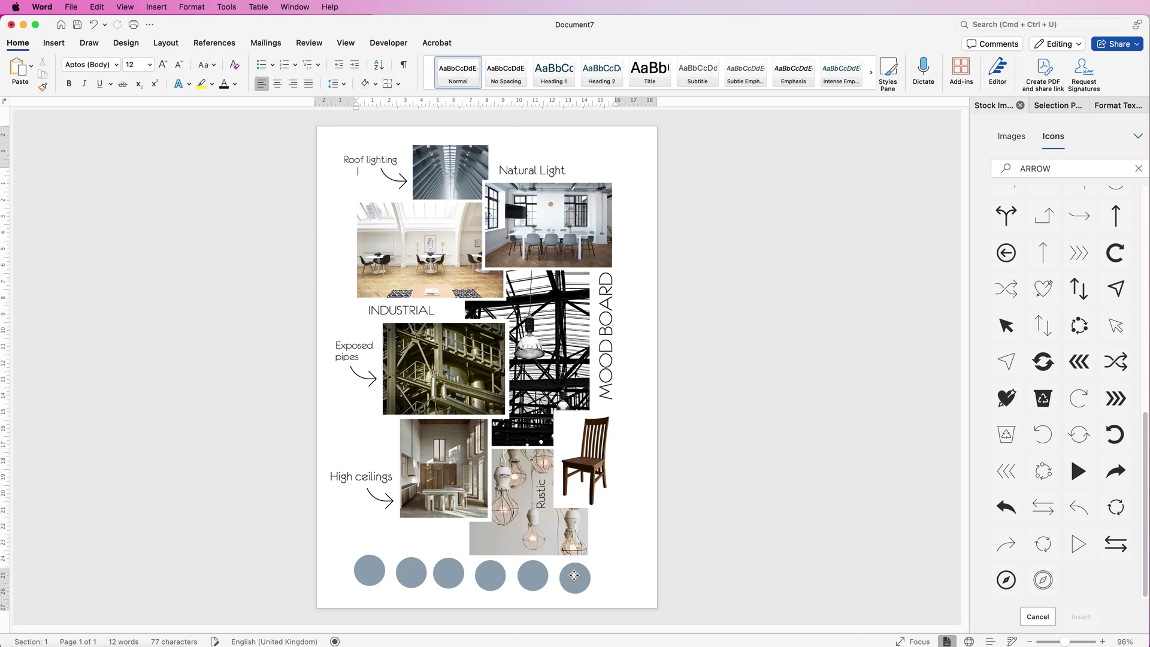
pyautogui.click(574, 576)
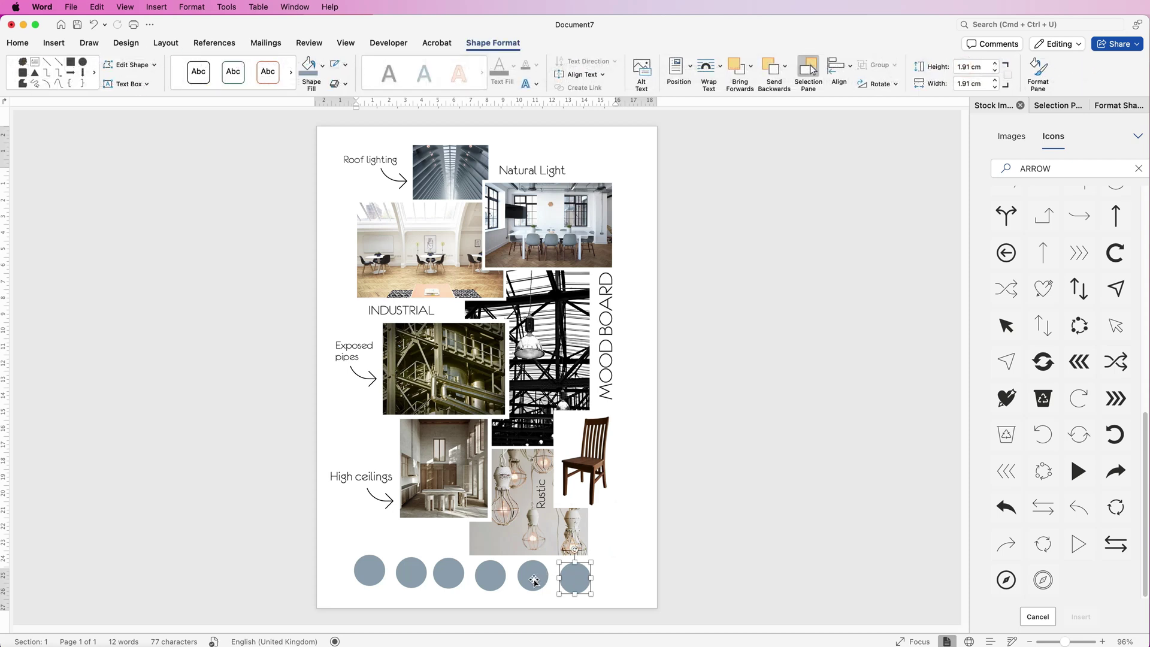
pyautogui.keyDown('shift'); pyautogui.click(534, 578); pyautogui.keyUp('shift')
pyautogui.keyDown('shift'); pyautogui.click(492, 579); pyautogui.keyUp('shift')
pyautogui.keyDown('shift'); pyautogui.click(448, 577); pyautogui.keyUp('shift')
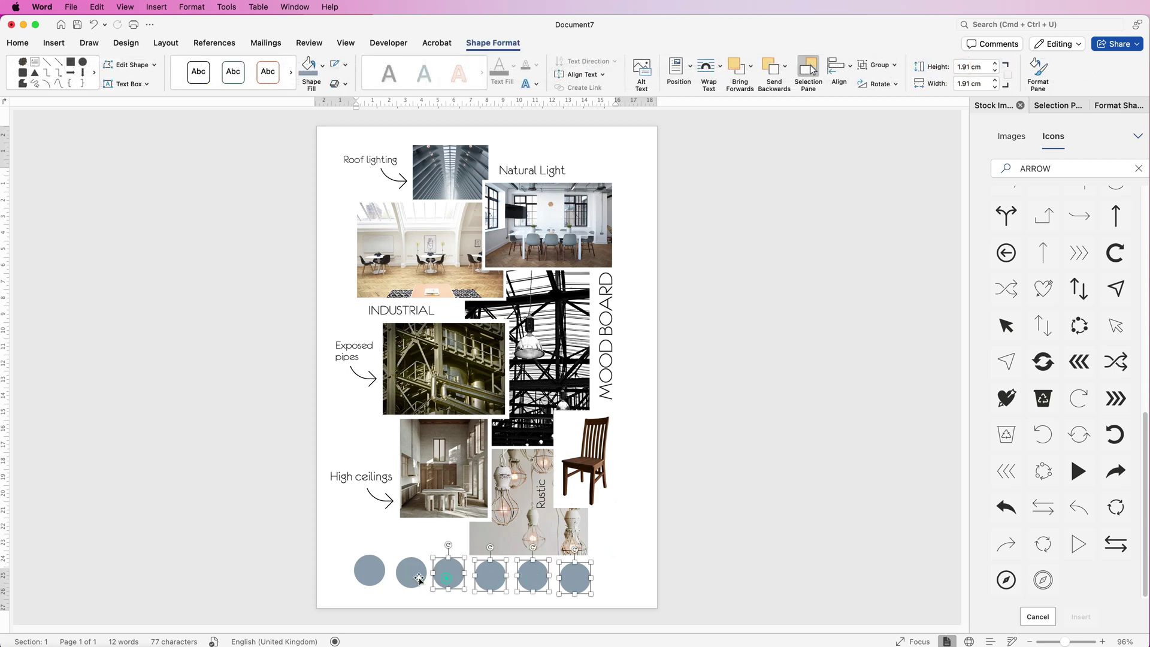
pyautogui.keyDown('shift'); pyautogui.click(418, 577); pyautogui.keyUp('shift')
pyautogui.keyDown('shift'); pyautogui.click(373, 574); pyautogui.keyUp('shift')
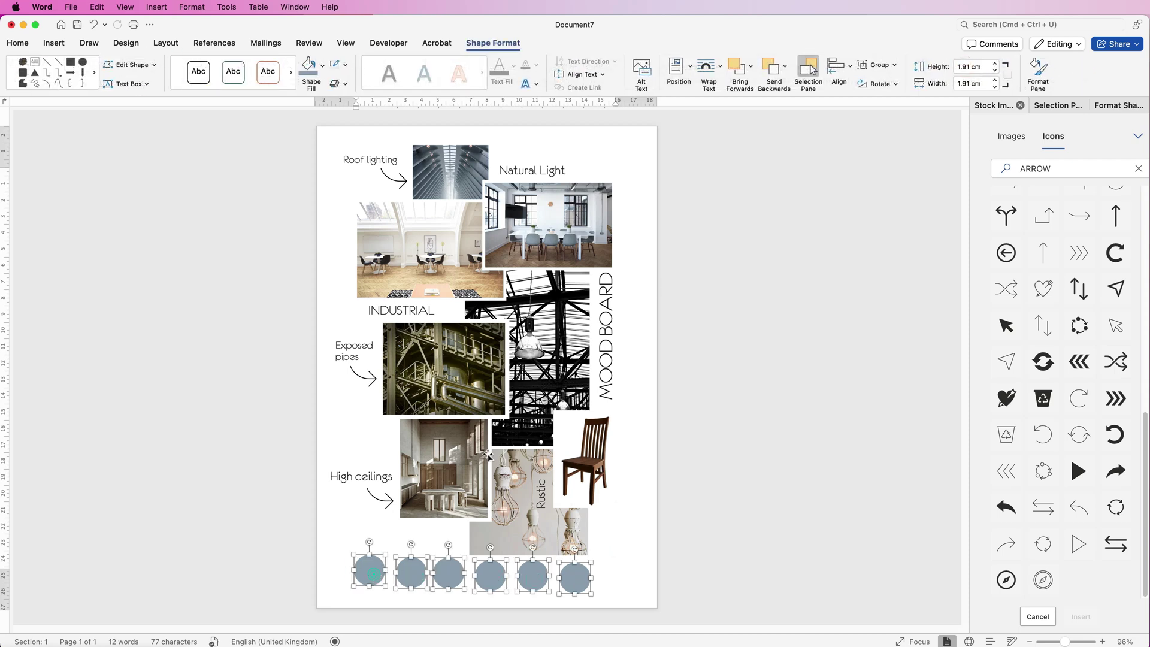
# Distribute the six circles horizontally and group them into one object.
pyautogui.click(851, 69)
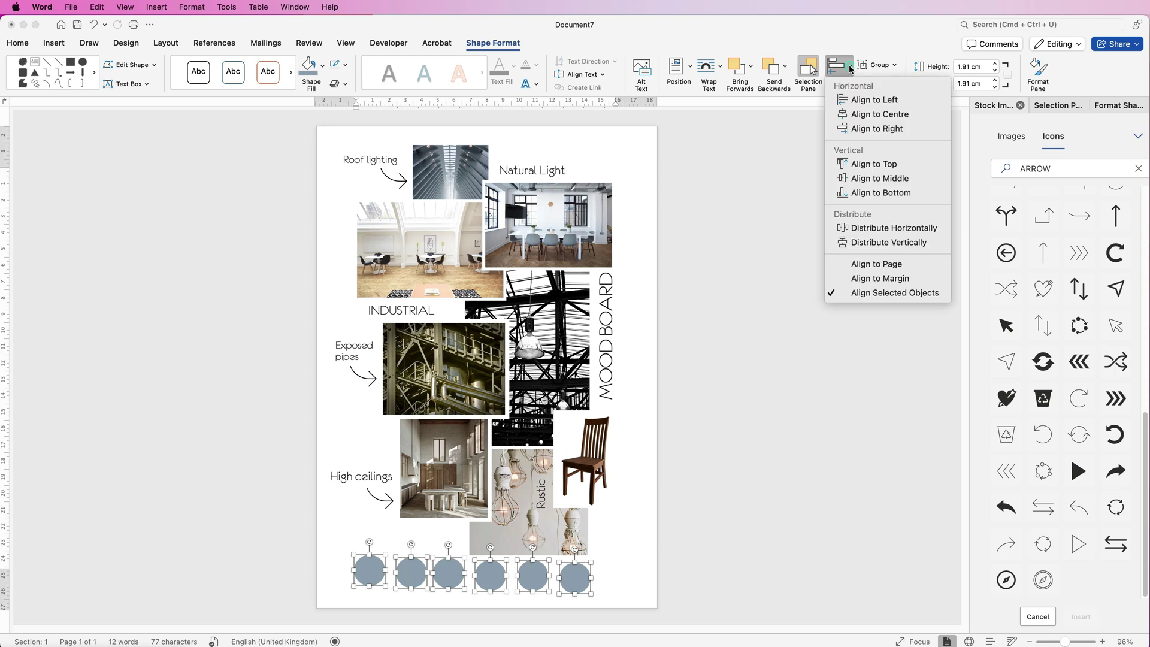
pyautogui.click(863, 229)
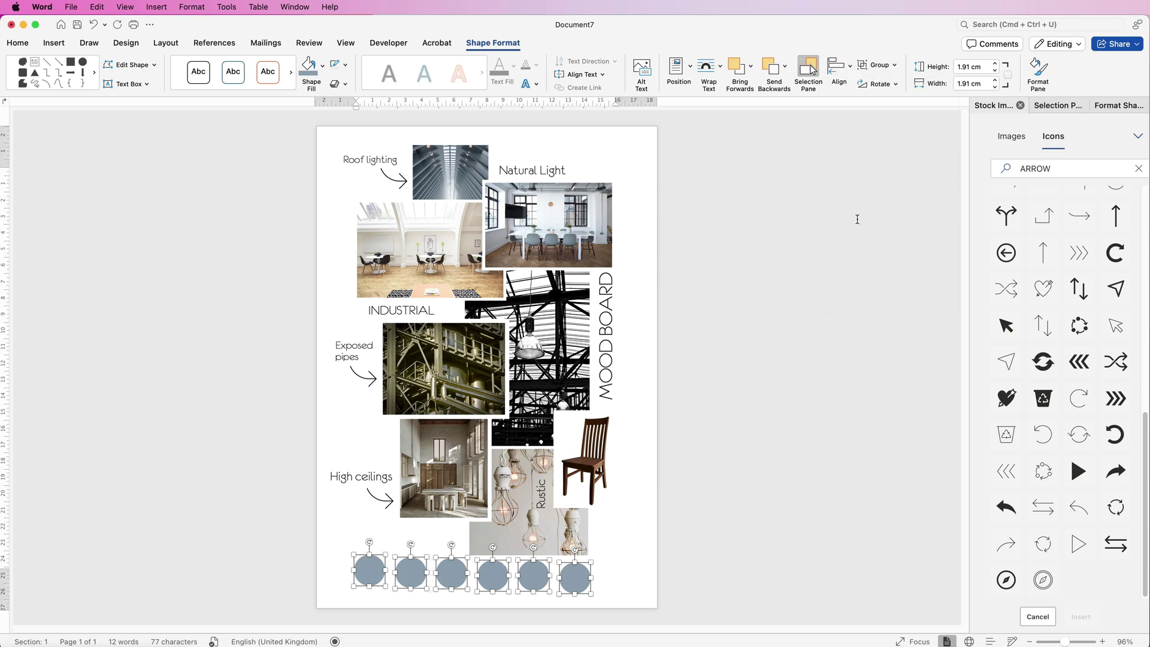
pyautogui.click(852, 69)
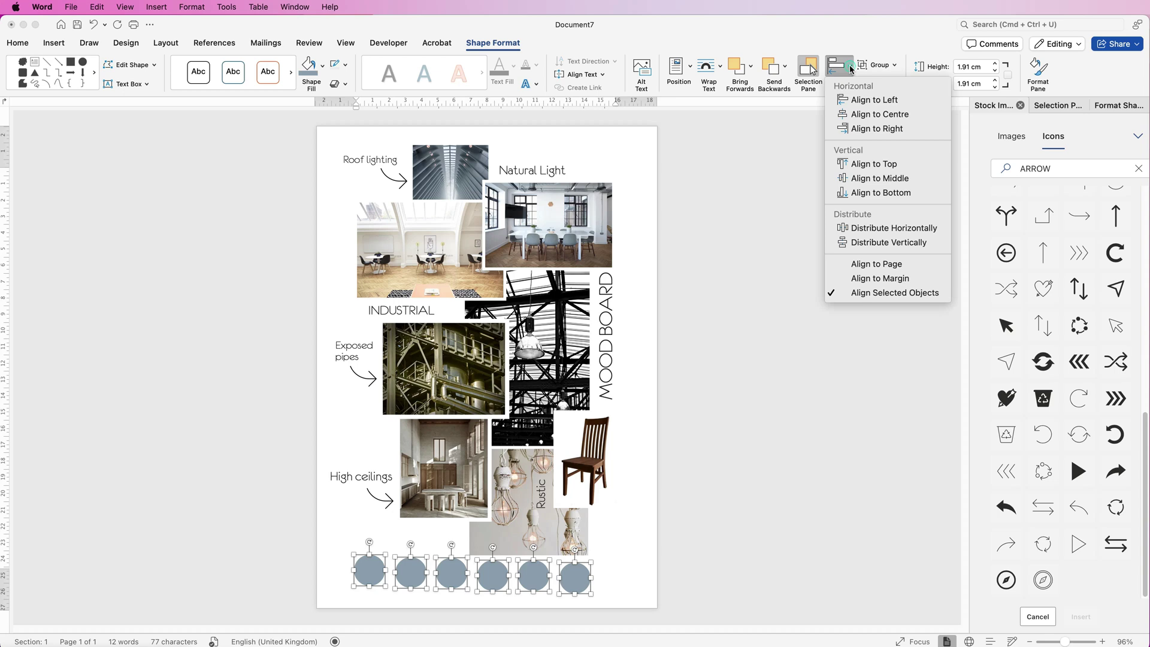
pyautogui.click(859, 165)
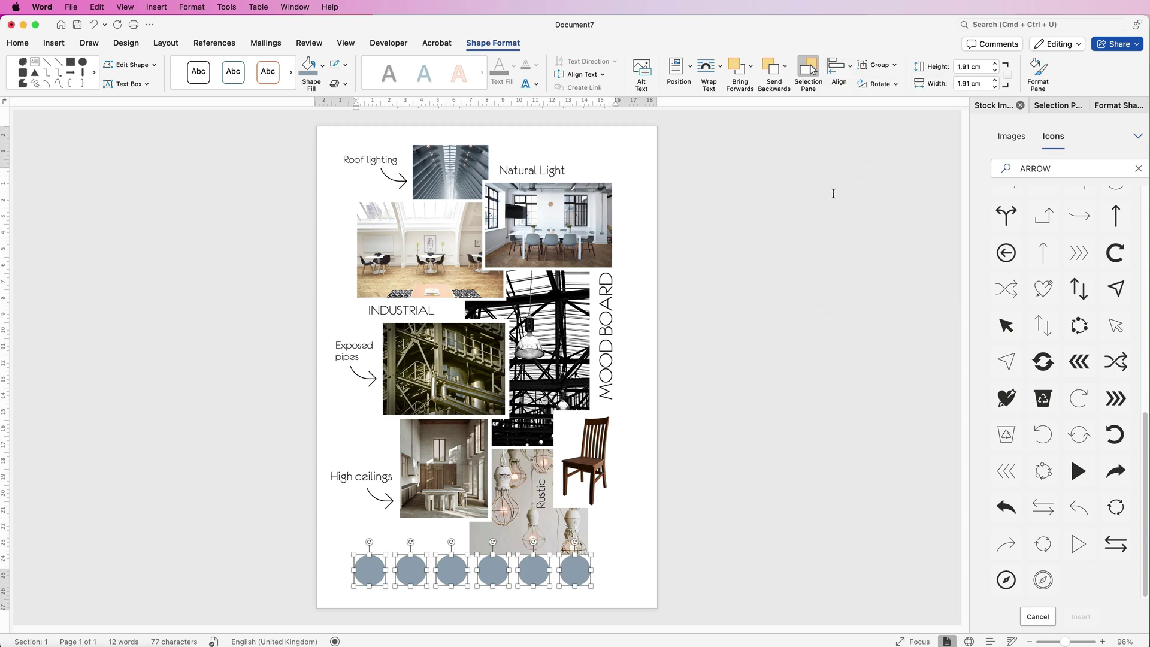
pyautogui.click(893, 65)
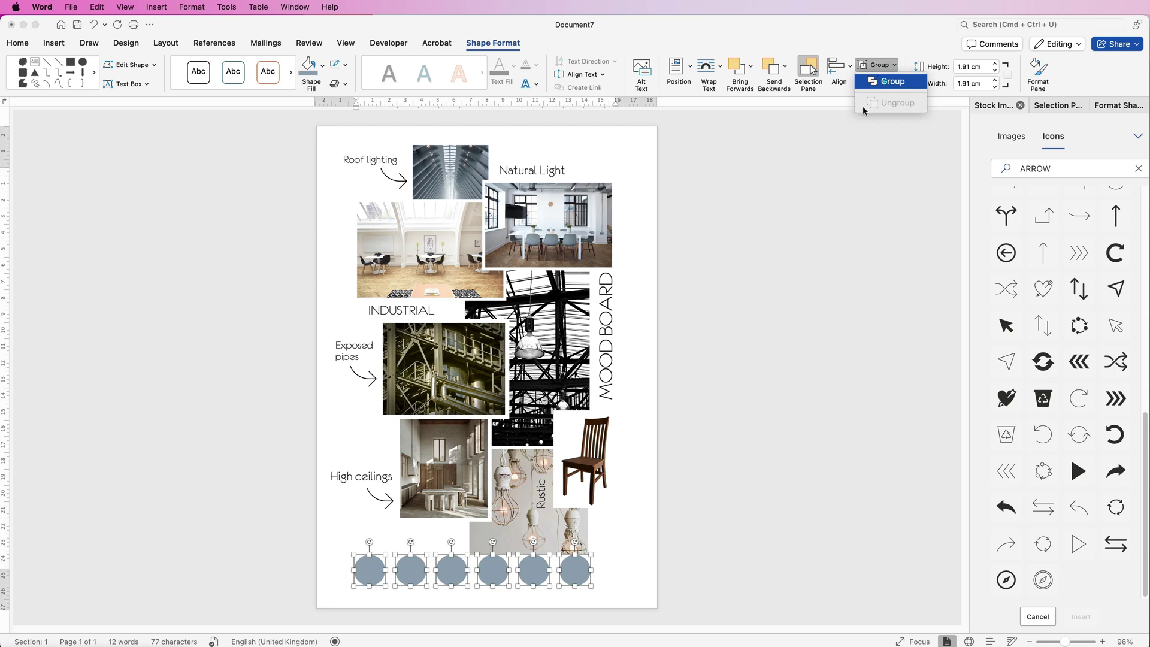
pyautogui.press('Return')
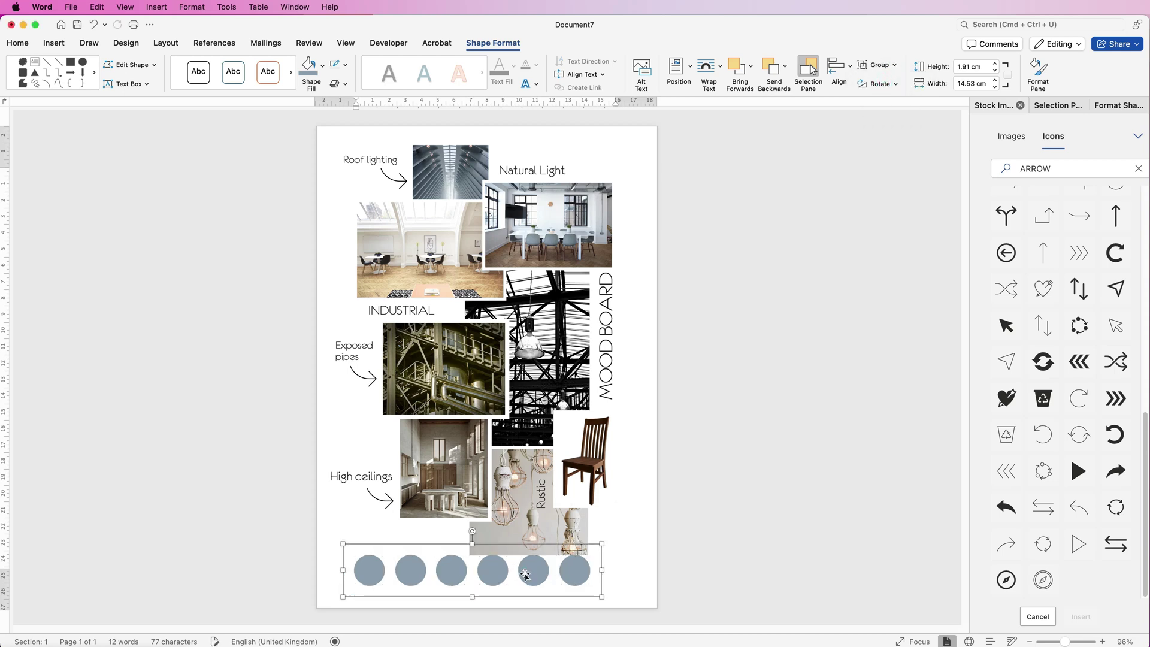
# Shrink the Rustic photo to 6.56 cm square and reposition the circle group beneath it.
pyautogui.moveTo(525, 575); pyautogui.dragTo(527, 580)
pyautogui.click(532, 521)
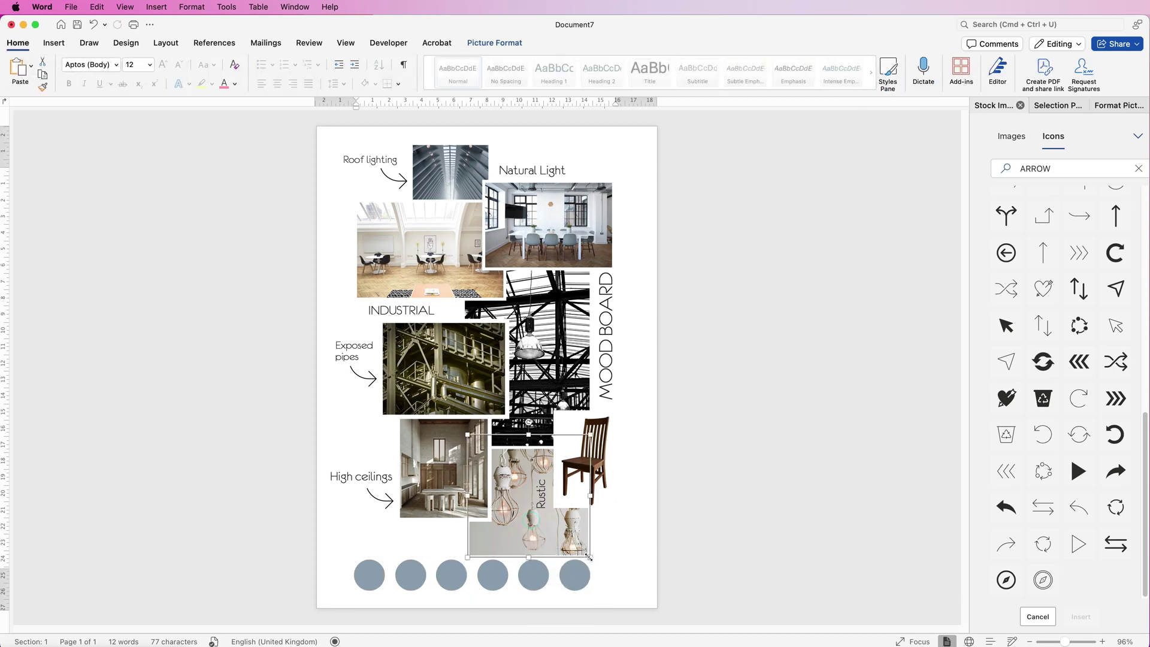
pyautogui.moveTo(588, 557); pyautogui.dragTo(574, 539)
pyautogui.click(537, 579)
pyautogui.moveTo(537, 579); pyautogui.dragTo(539, 565)
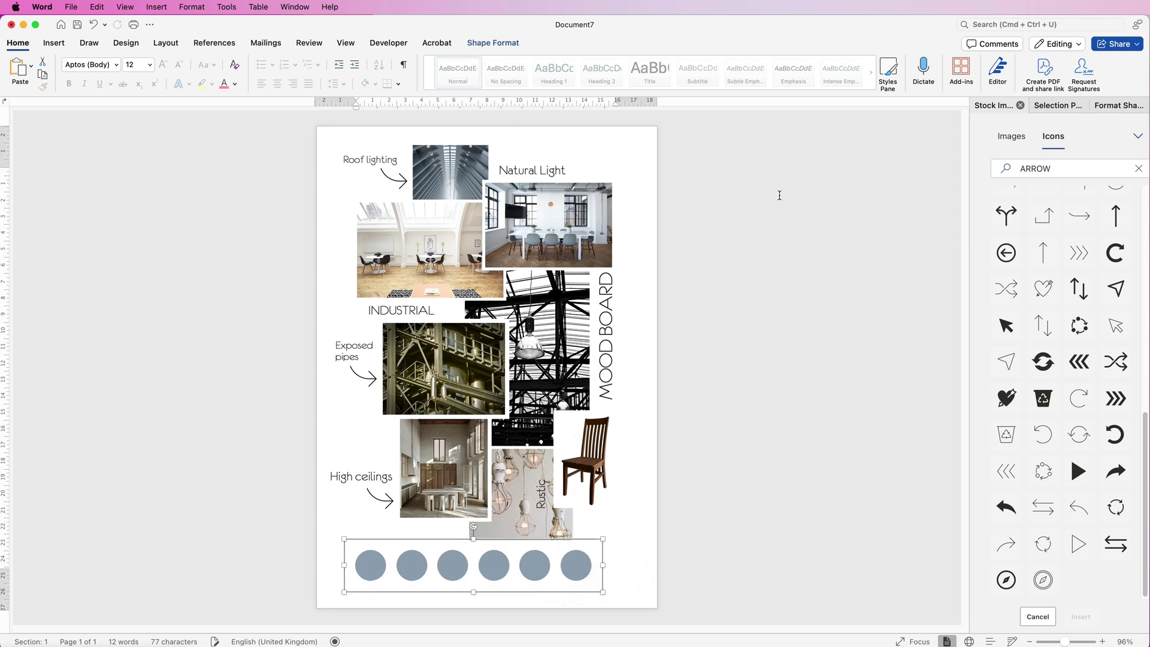
# Centre the circle group horizontally on the page, then ungroup the circles.
pyautogui.click(507, 43)
pyautogui.click(849, 66)
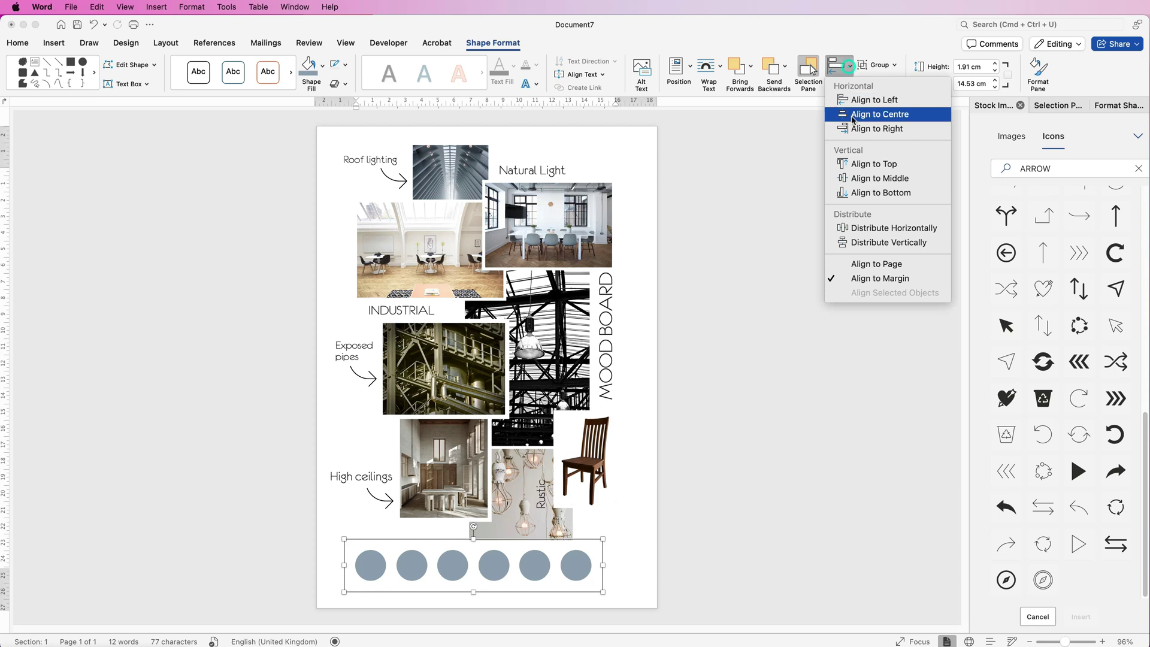
pyautogui.click(855, 115)
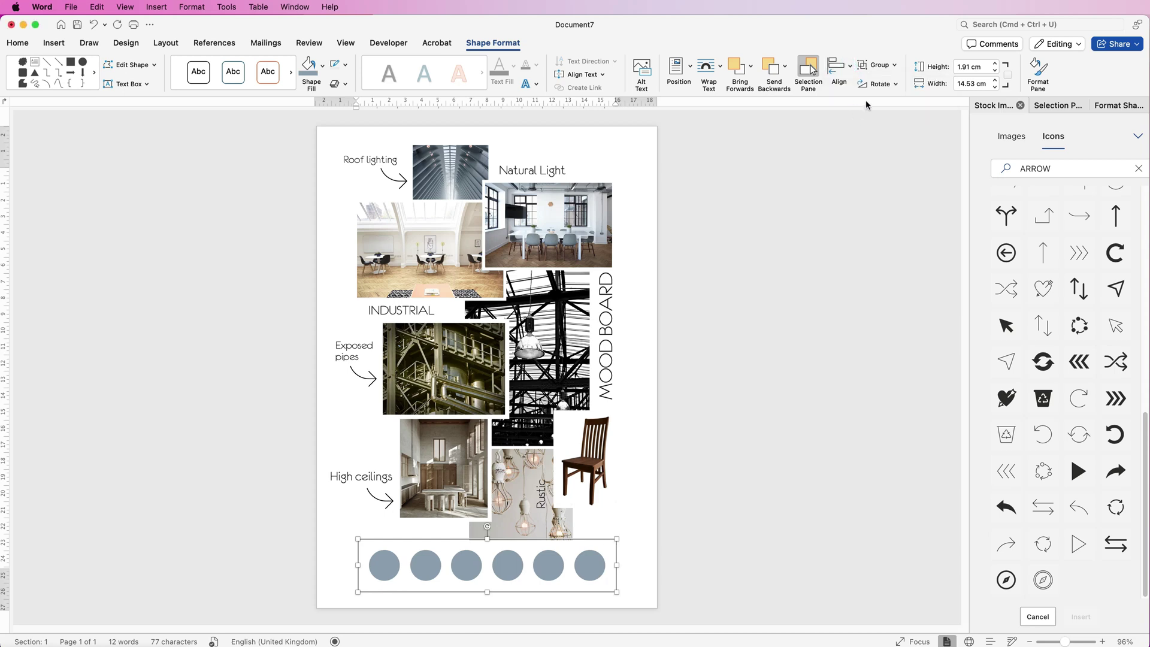
pyautogui.click(895, 65)
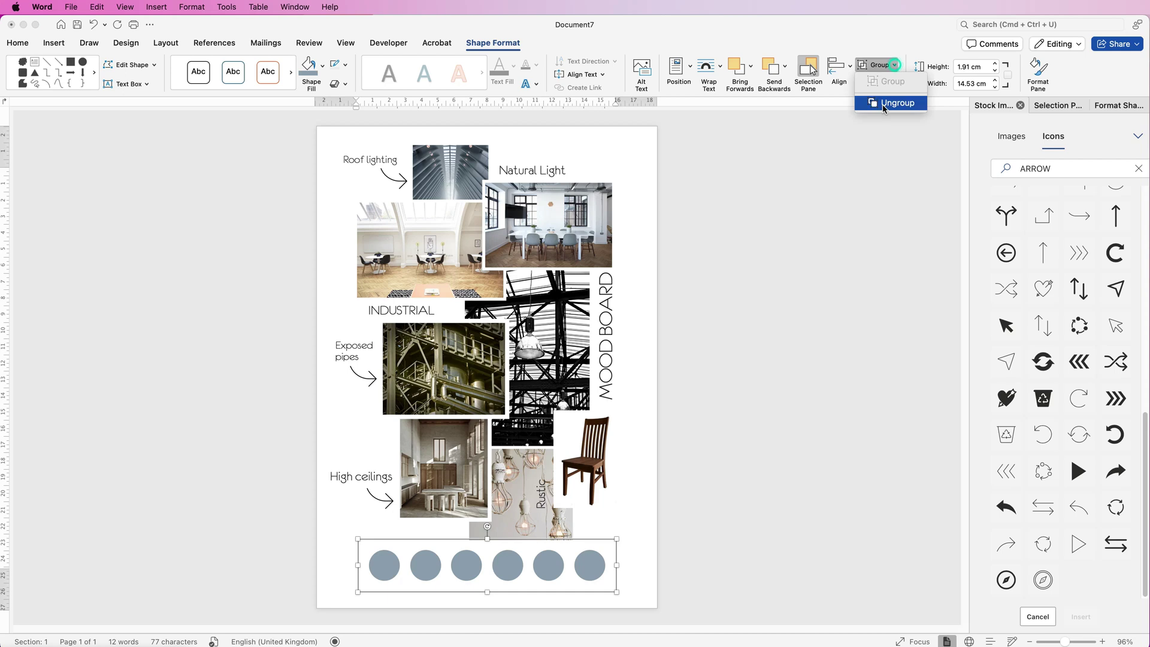
pyautogui.click(884, 104)
pyautogui.click(633, 494)
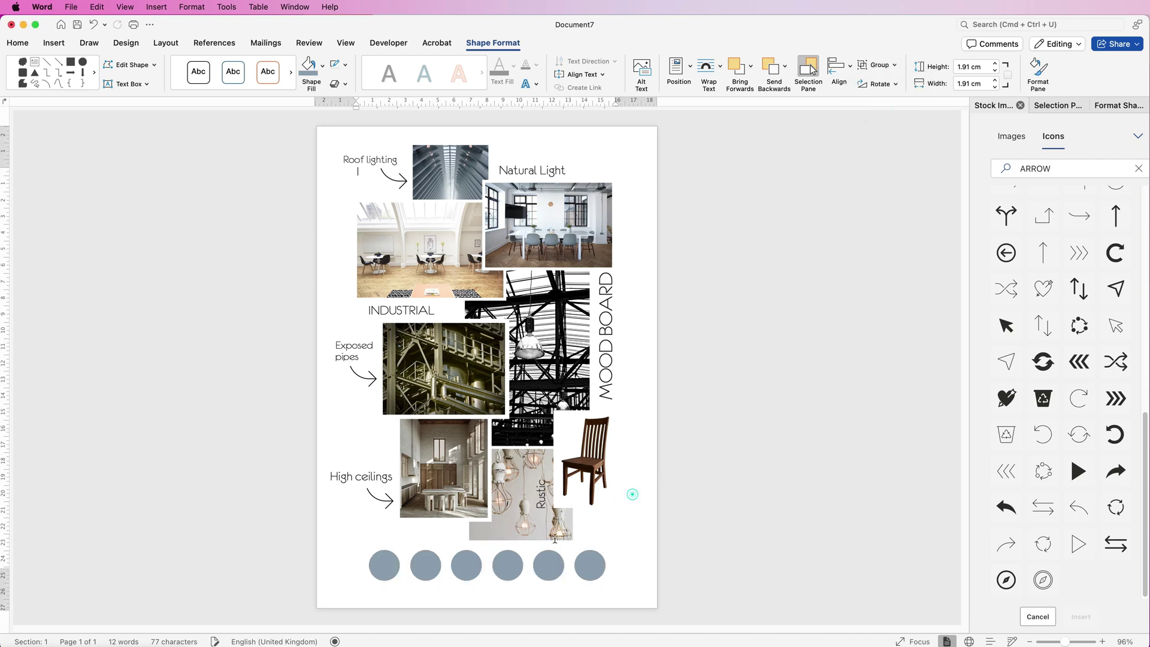
# Fill the second circle beige and the third brown from Recent Colours.
pyautogui.click(425, 570)
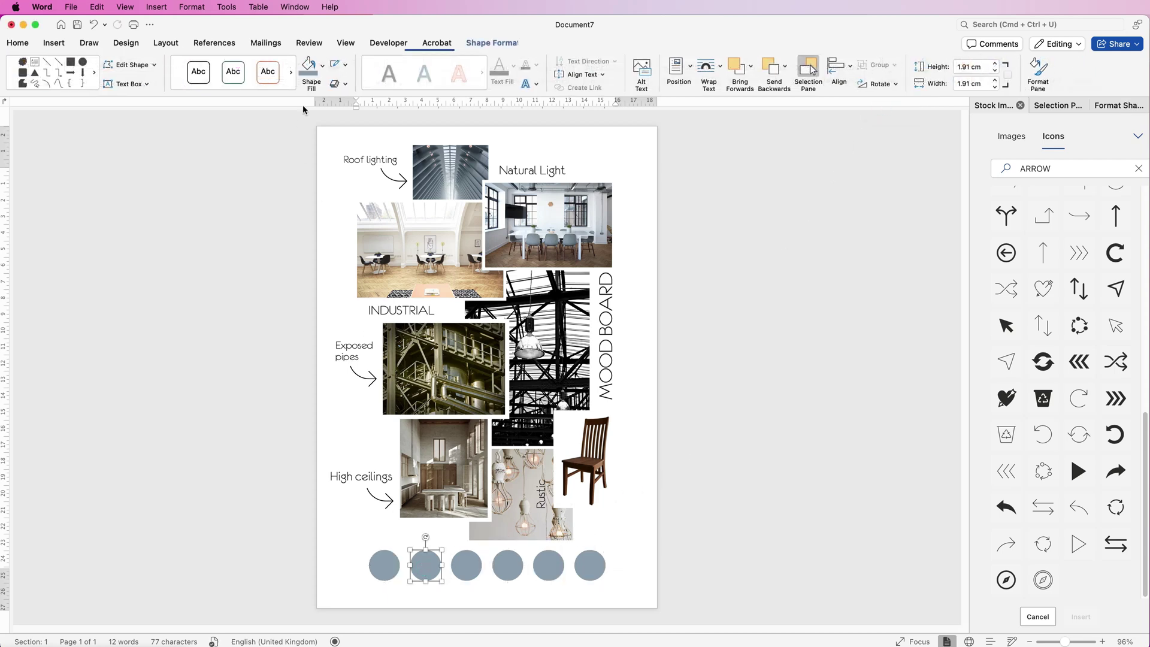
pyautogui.click(321, 69)
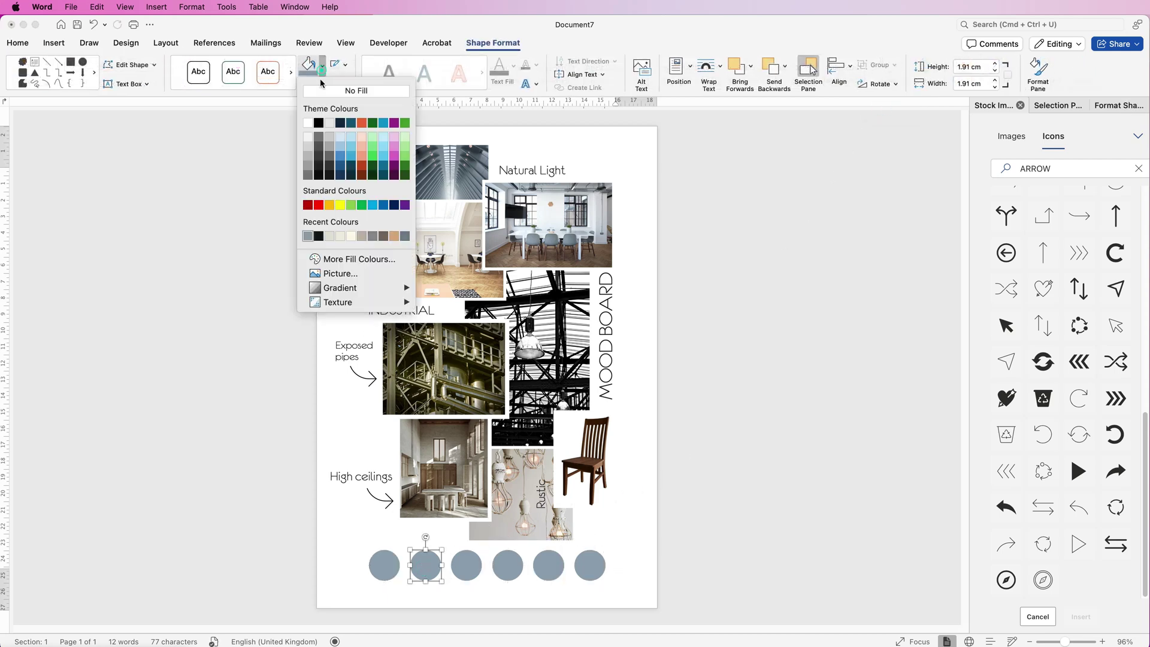
pyautogui.click(361, 238)
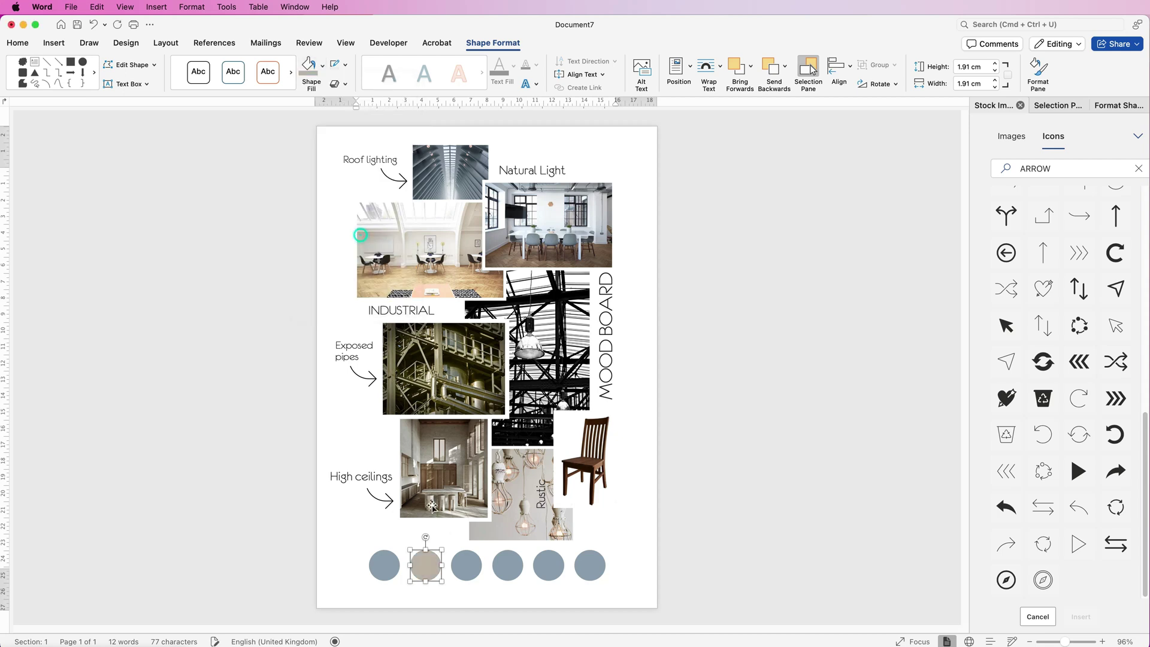
pyautogui.click(466, 566)
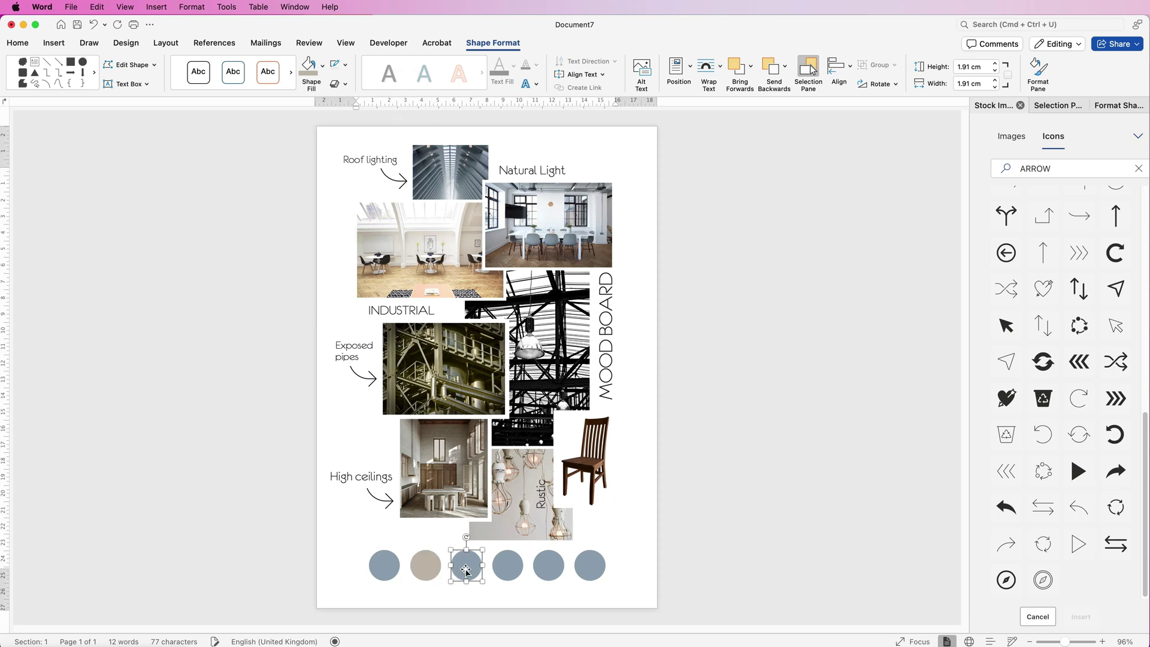
pyautogui.click(322, 66)
pyautogui.click(383, 236)
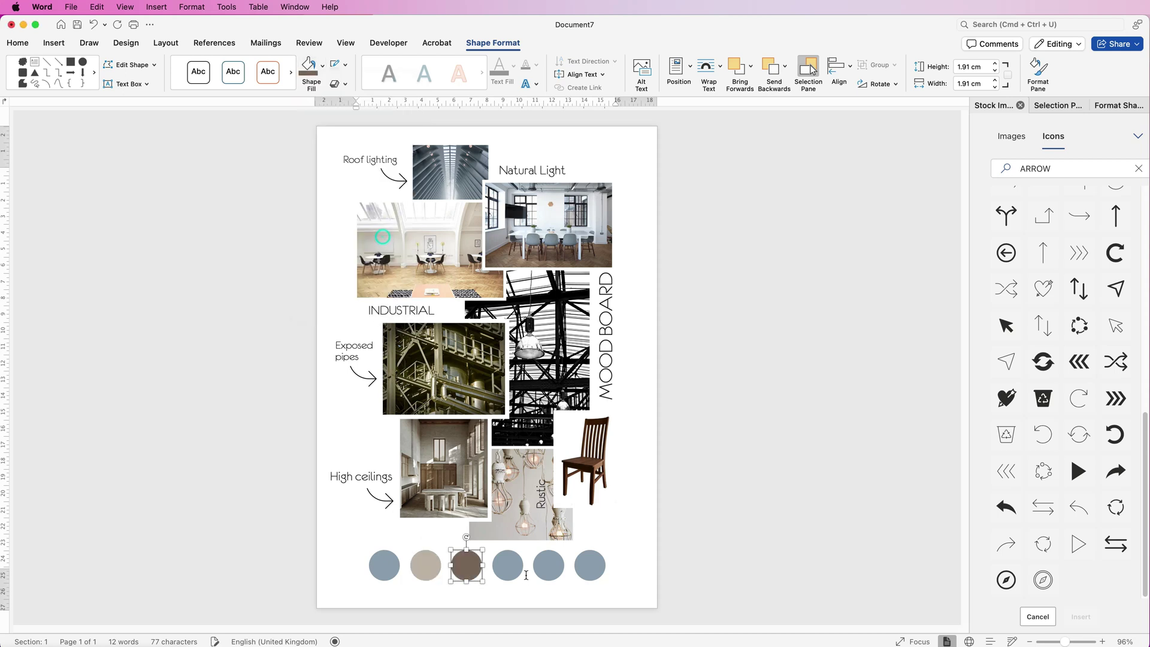
# Fill the fourth, fifth and sixth circles grey, tan and black.
pyautogui.click(508, 566)
pyautogui.click(373, 236)
pyautogui.click(548, 565)
pyautogui.click(394, 236)
pyautogui.click(590, 566)
pyautogui.click(330, 236)
pyautogui.click(637, 497)
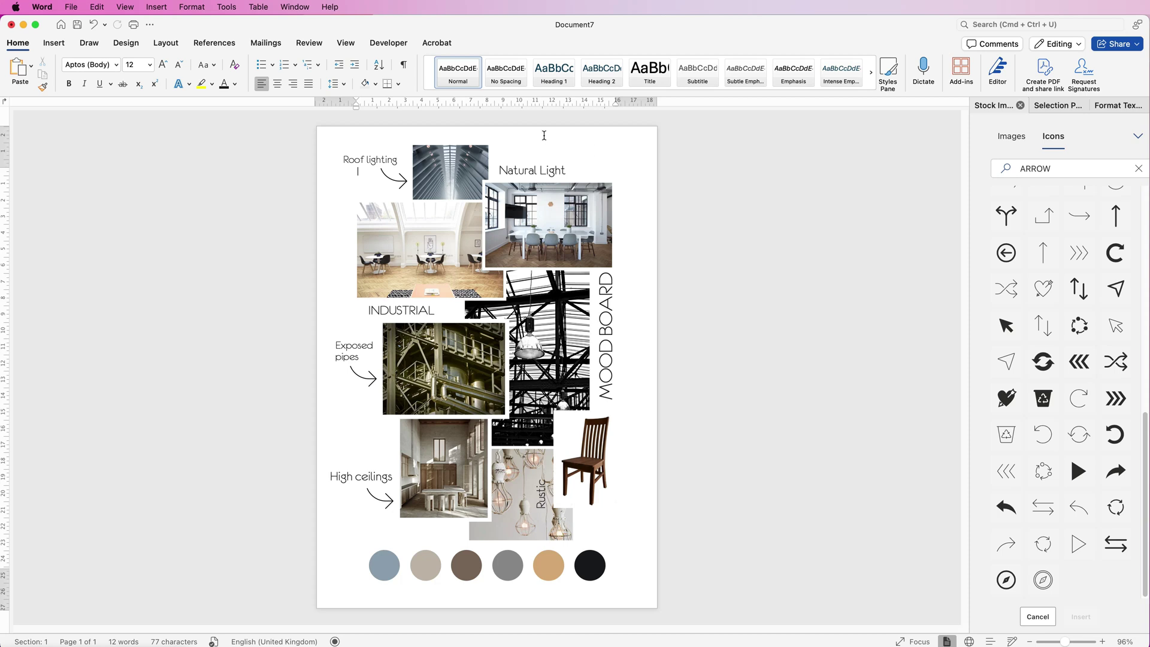
# Draw a rectangle exactly covering the whole page.
pyautogui.click(54, 43)
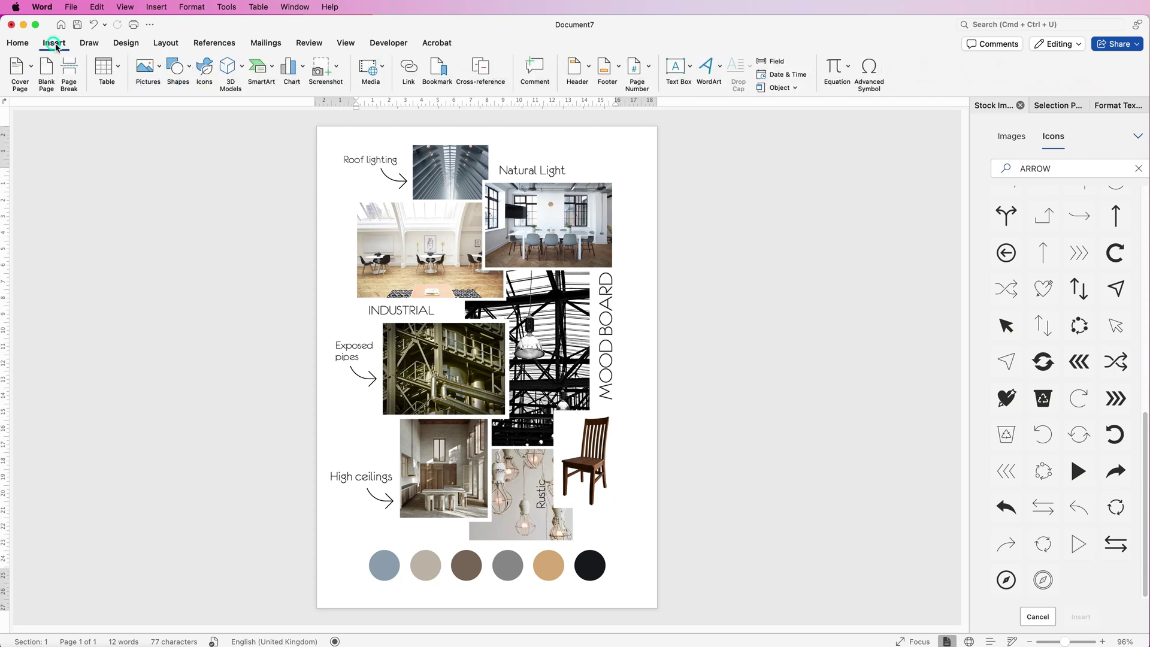
pyautogui.click(190, 69)
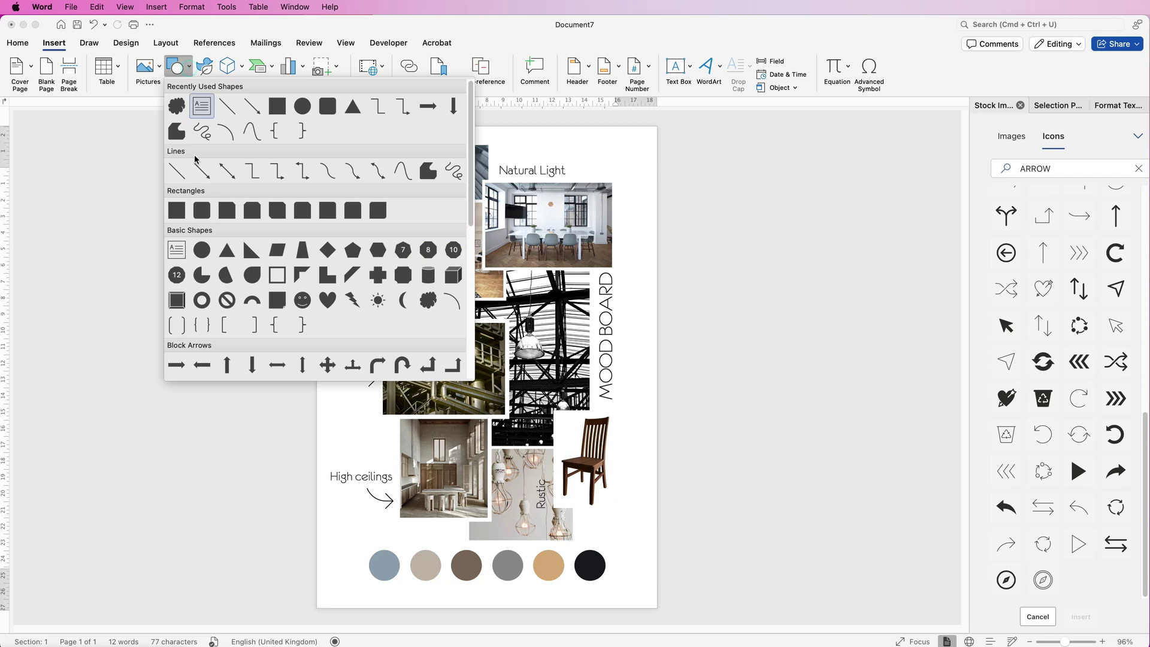
pyautogui.click(176, 210)
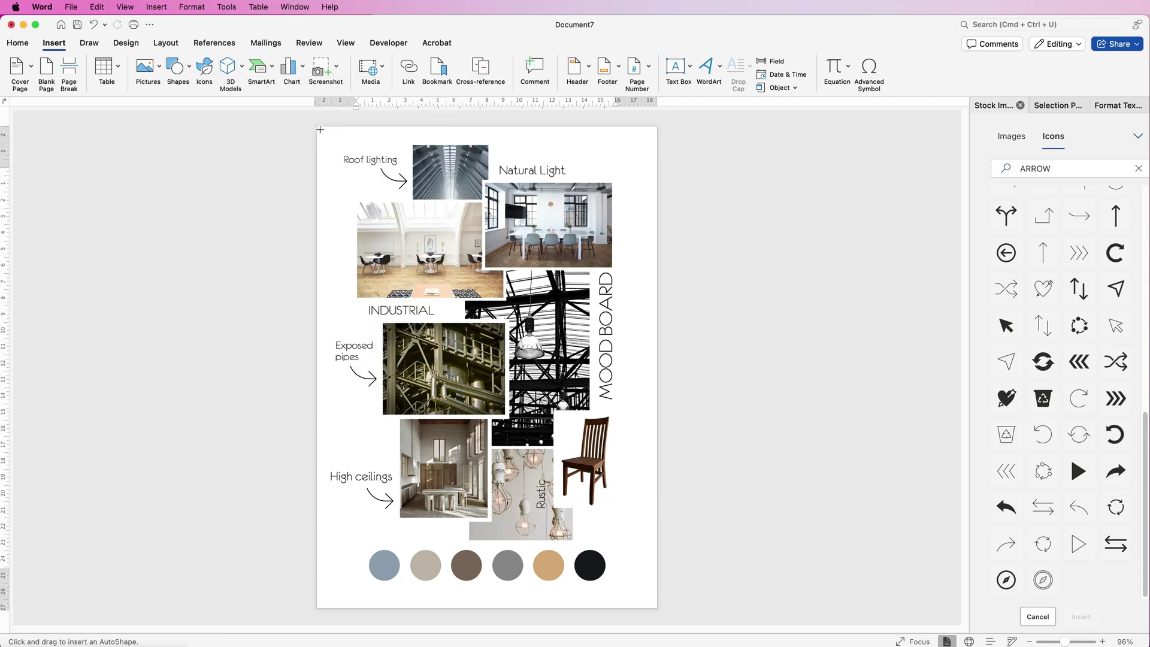
pyautogui.moveTo(320, 130); pyautogui.dragTo(666, 615)
pyautogui.moveTo(624, 523); pyautogui.dragTo(615, 515)
# Fill the rectangle pale sage green and send it to the back.
pyautogui.click(322, 65)
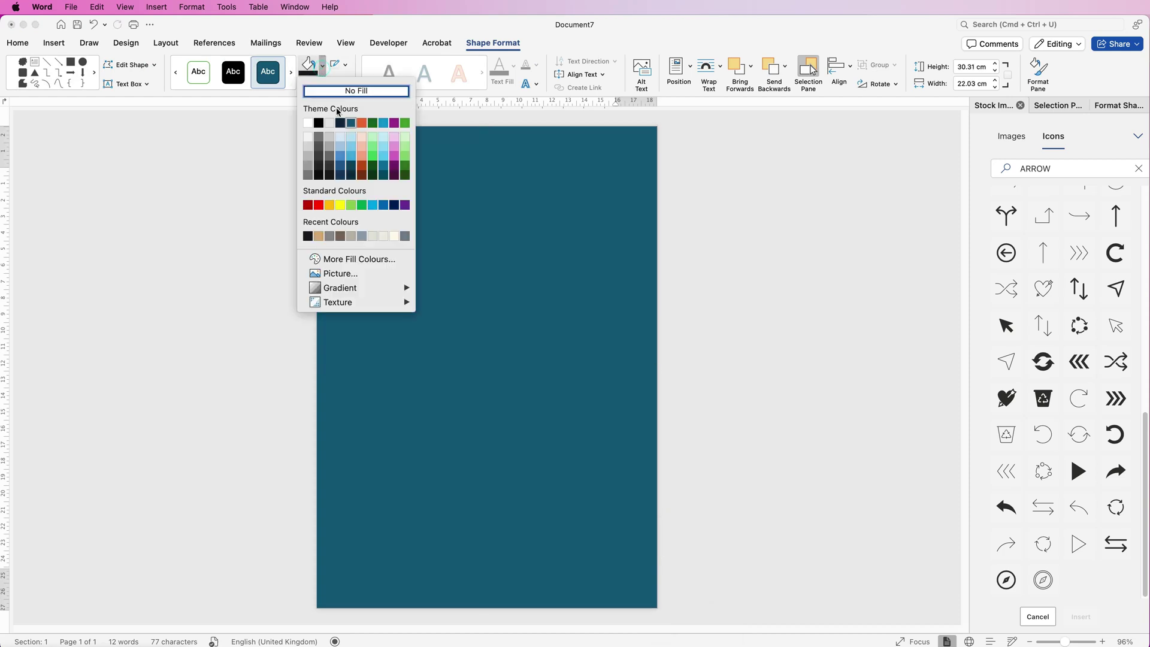
pyautogui.click(371, 236)
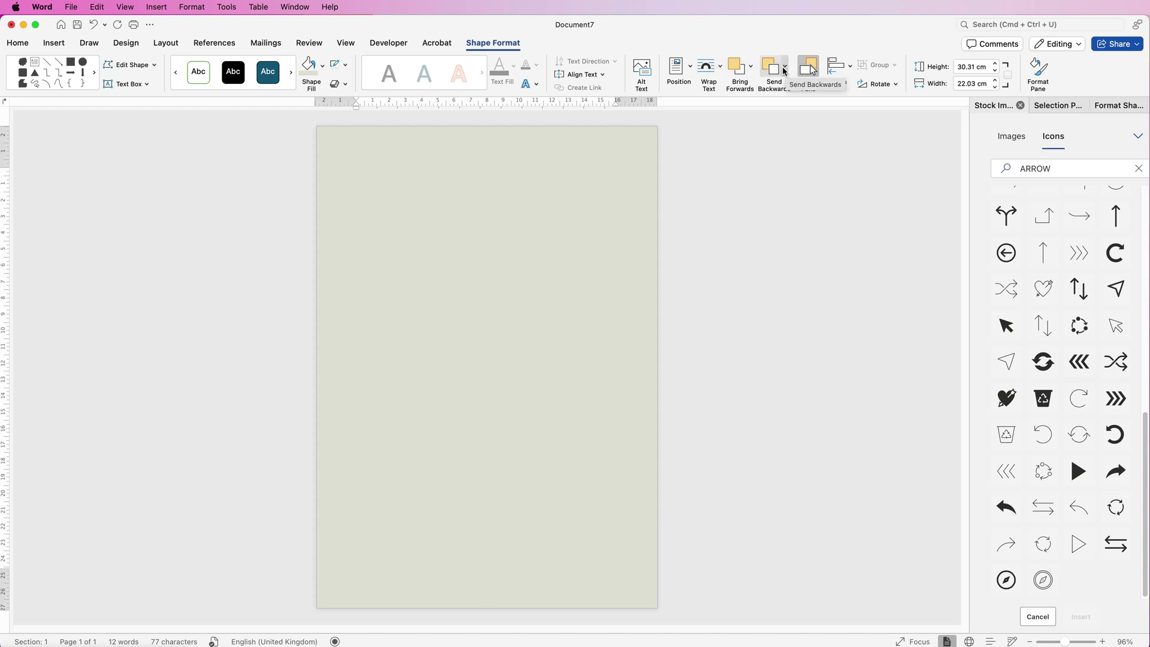
pyautogui.click(786, 69)
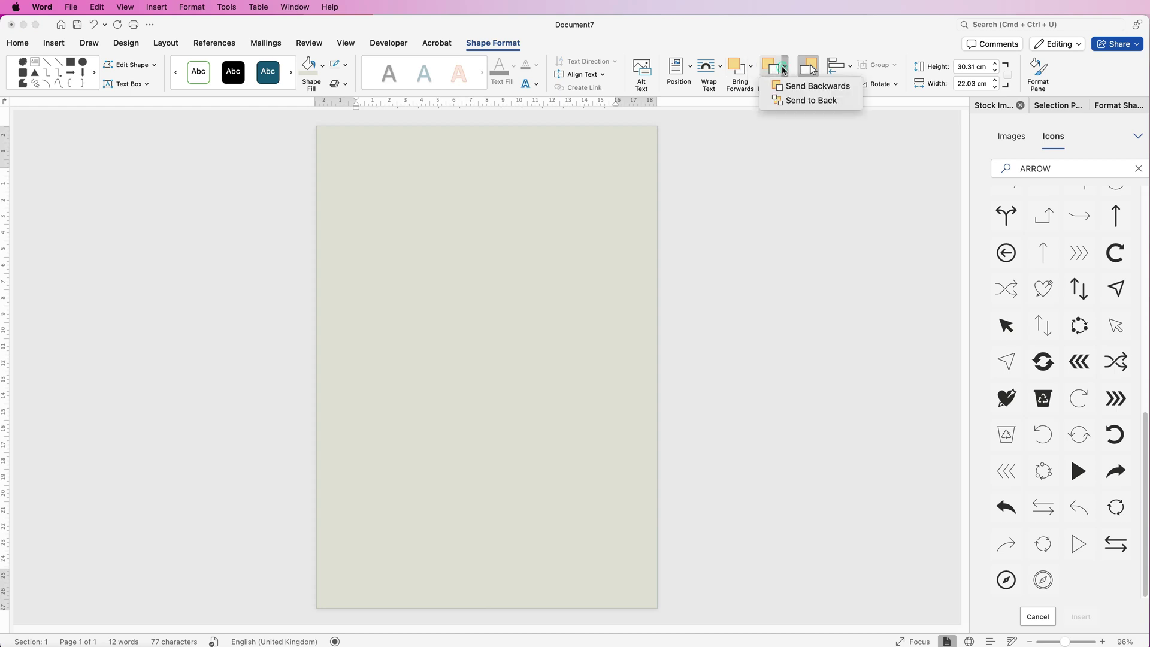
pyautogui.click(790, 101)
# Give the Rustic photo a solid white line border in the Format Picture pane.
pyautogui.click(514, 486)
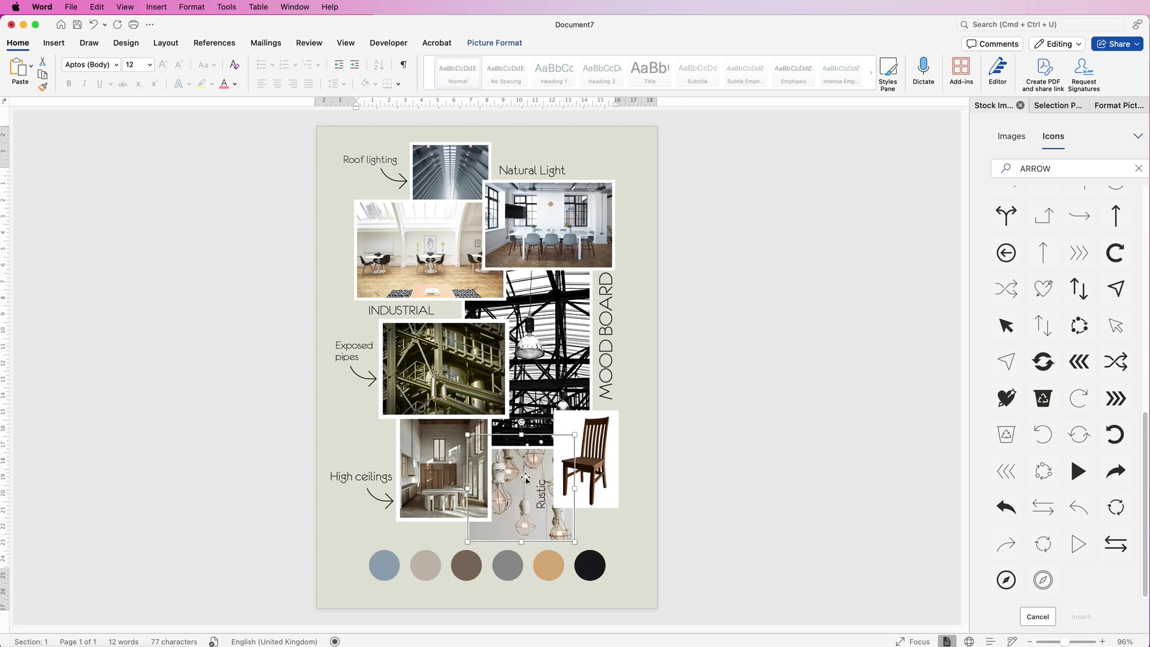
pyautogui.click(1109, 106)
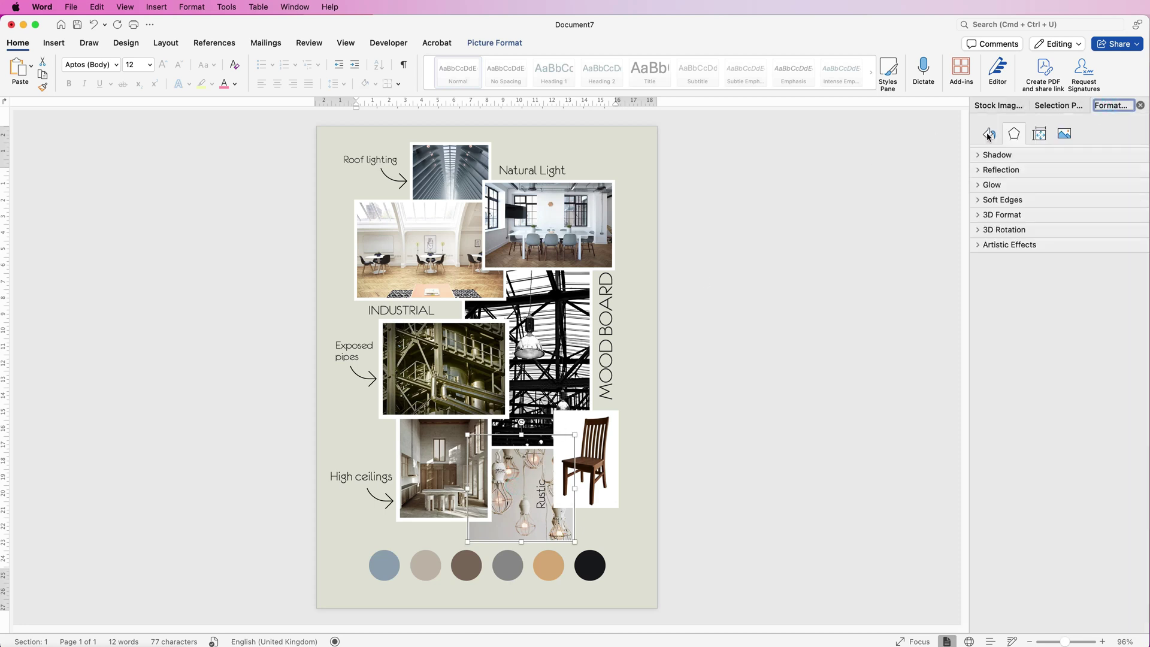
pyautogui.click(991, 170)
pyautogui.click(984, 200)
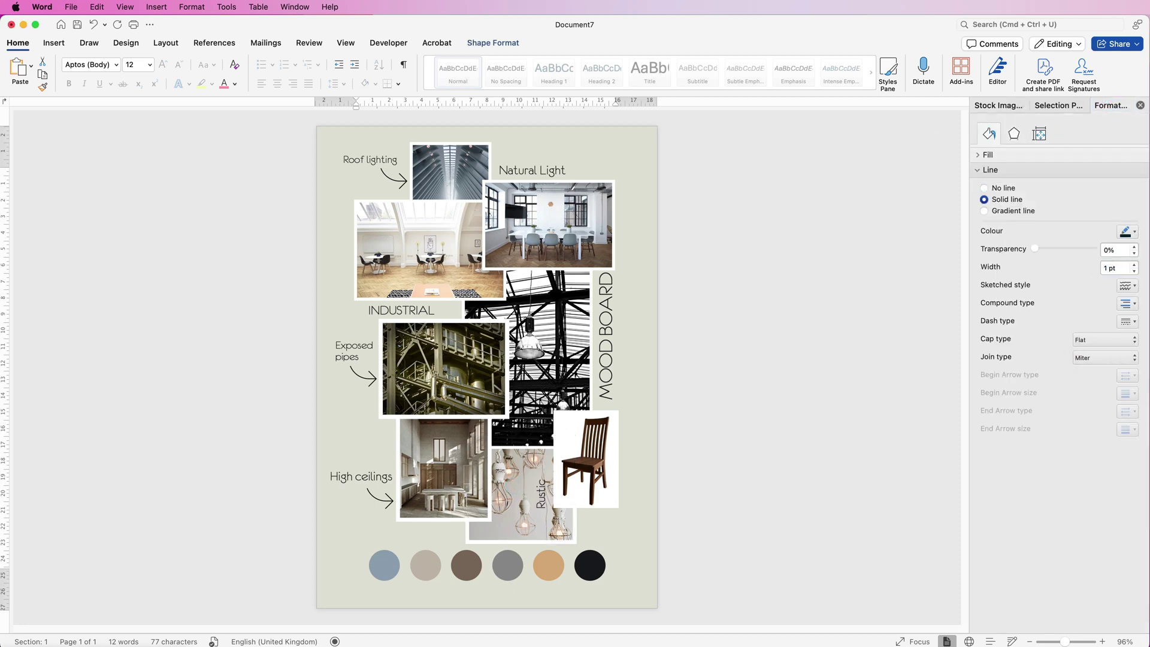